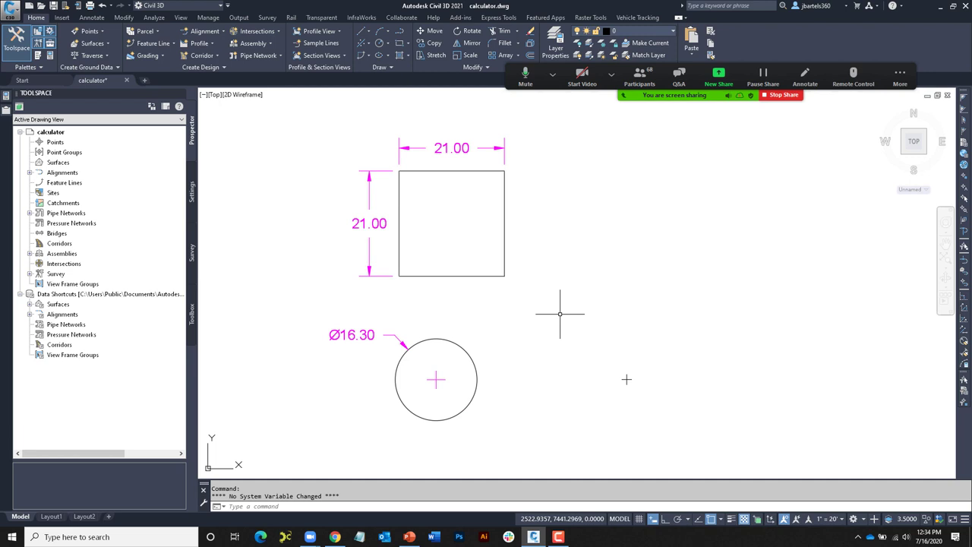
Evaluate the expressions 2+2 and (15*4)/2 with the CAL command-line calculator
{"action": "type", "text": "cal"}
{"action": "key", "text": "Return"}
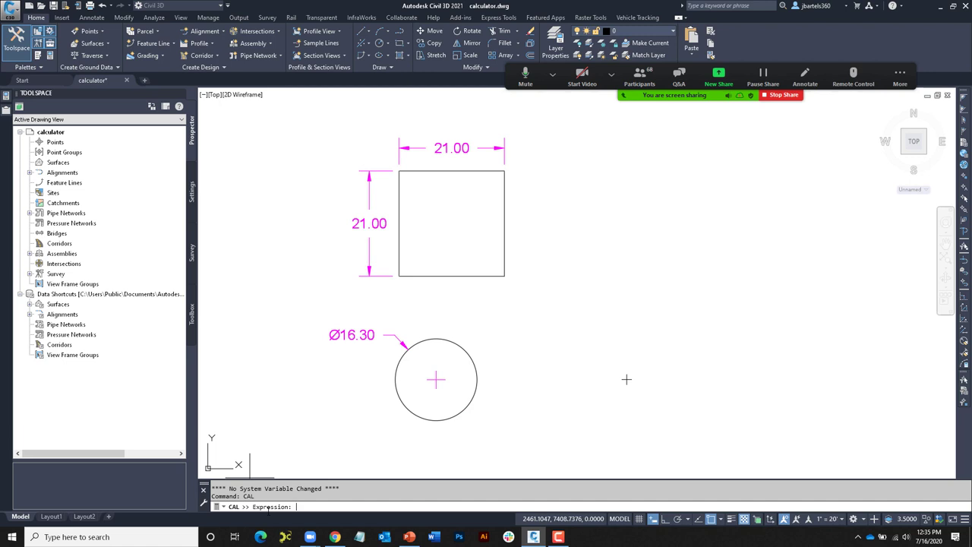
{"action": "type", "text": "2+2"}
{"action": "key", "text": "Return"}
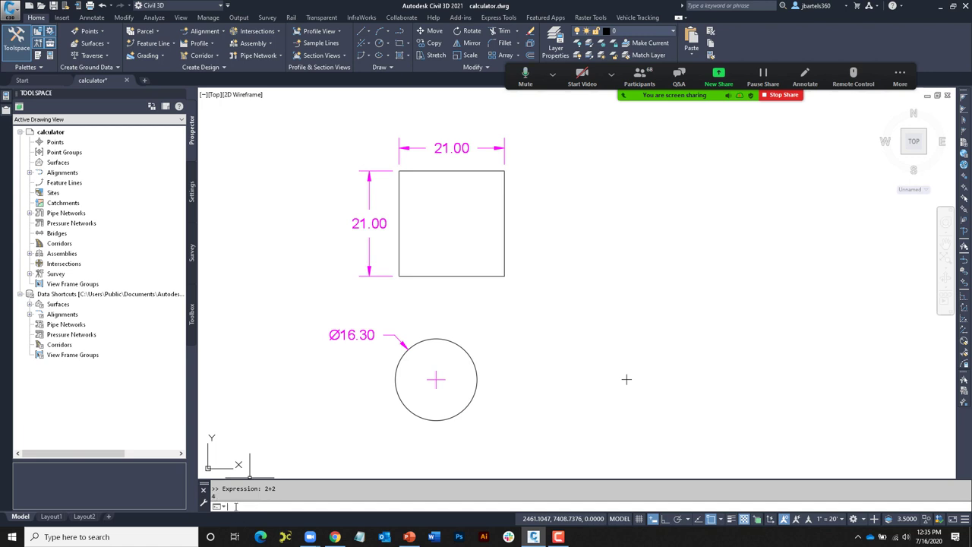
{"action": "type", "text": "CAL"}
{"action": "key", "text": "Return"}
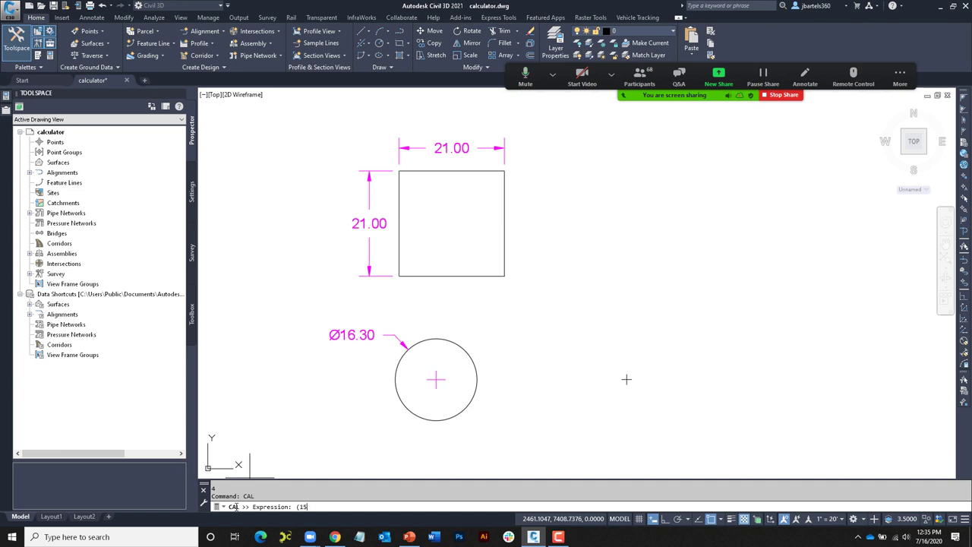
{"action": "type", "text": "(15*4)/2"}
{"action": "key", "text": "Return"}
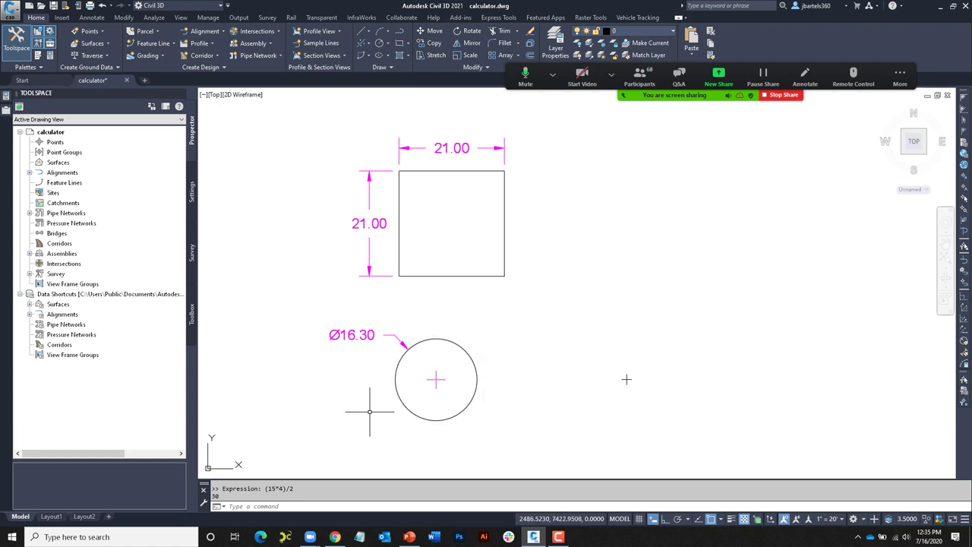
Calculate the area of the 16.30-diameter circle with CAL using the expression pi*(16.3/2)^2
{"action": "left_click", "coordinate": [257, 506]}
{"action": "type", "text": "cal"}
{"action": "key", "text": "Return"}
{"action": "type", "text": "pi"}
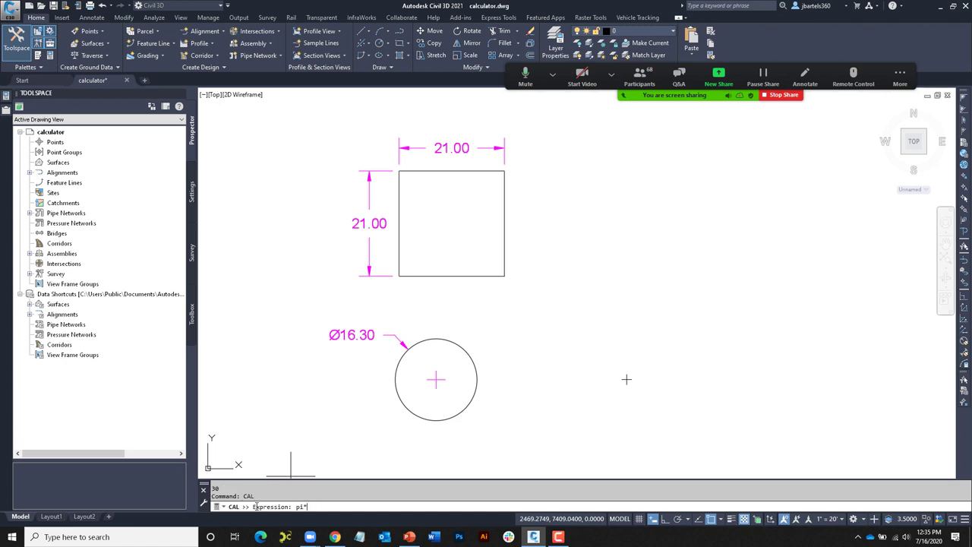
{"action": "type", "text": "*(16.3/2)^2"}
{"action": "key", "text": "Return"}
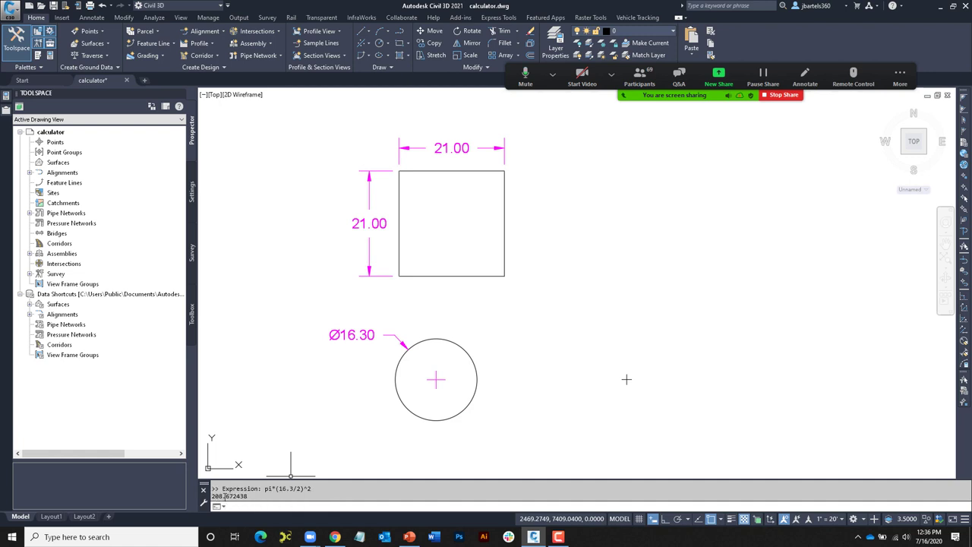
{"action": "key", "text": "Escape"}
Check the area of the dimensioned circle in its object properties, then clear the selection
{"action": "left_click_drag", "start_coordinate": [403, 382], "coordinate": [386, 385]}
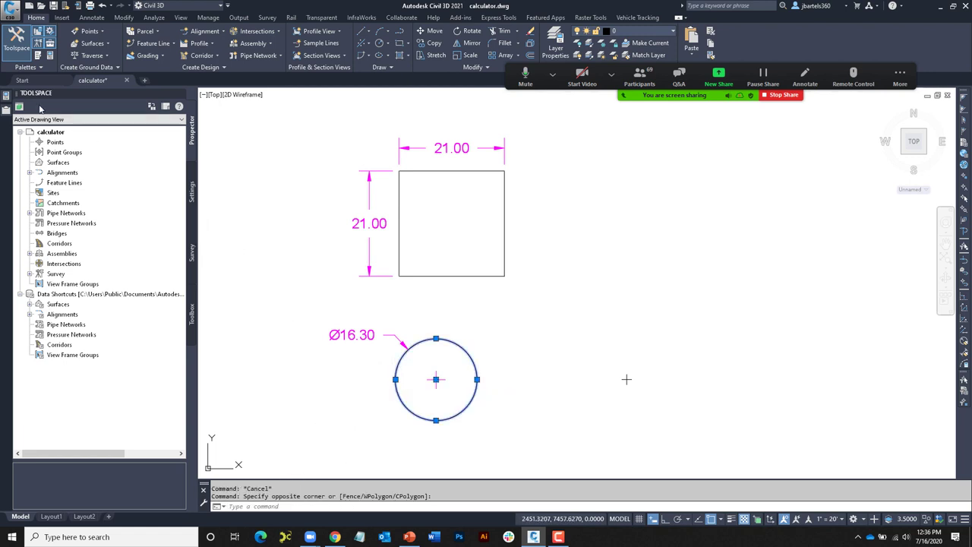
{"action": "key", "text": "ctrl+1"}
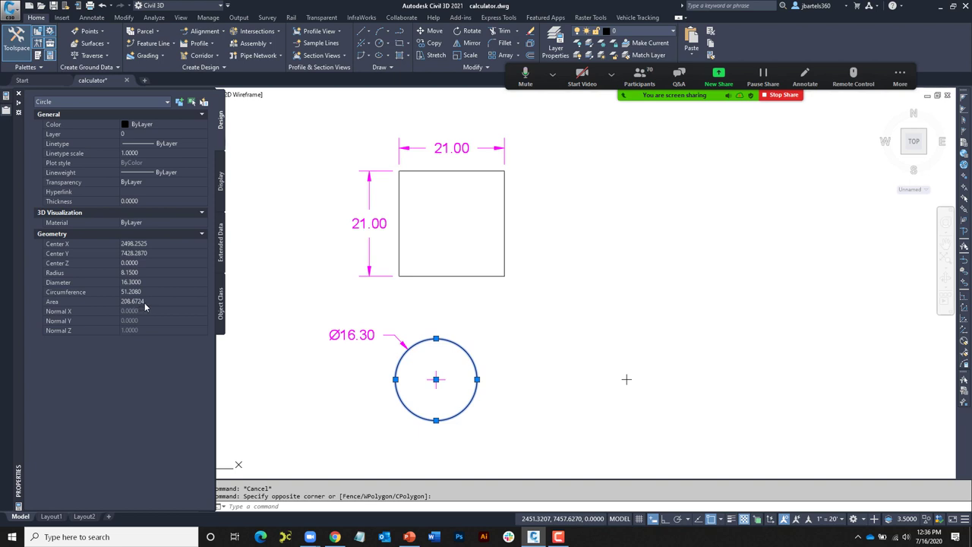
{"action": "key", "text": "ctrl+1"}
{"action": "key", "text": "Escape"}
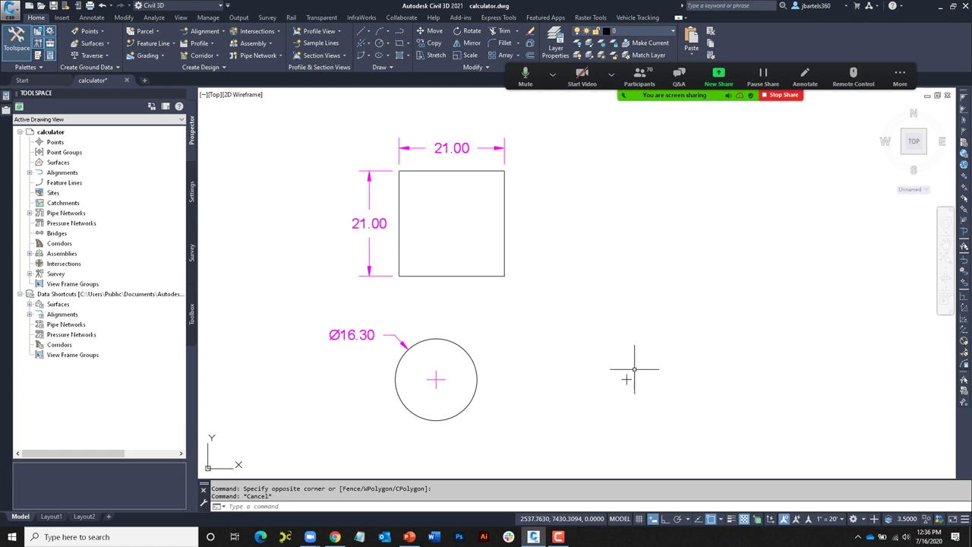
Draw a circle centred on the point marker, computing its diameter inside the command with a transparent CAL expression of 16.3/2
{"action": "left_click", "coordinate": [380, 43]}
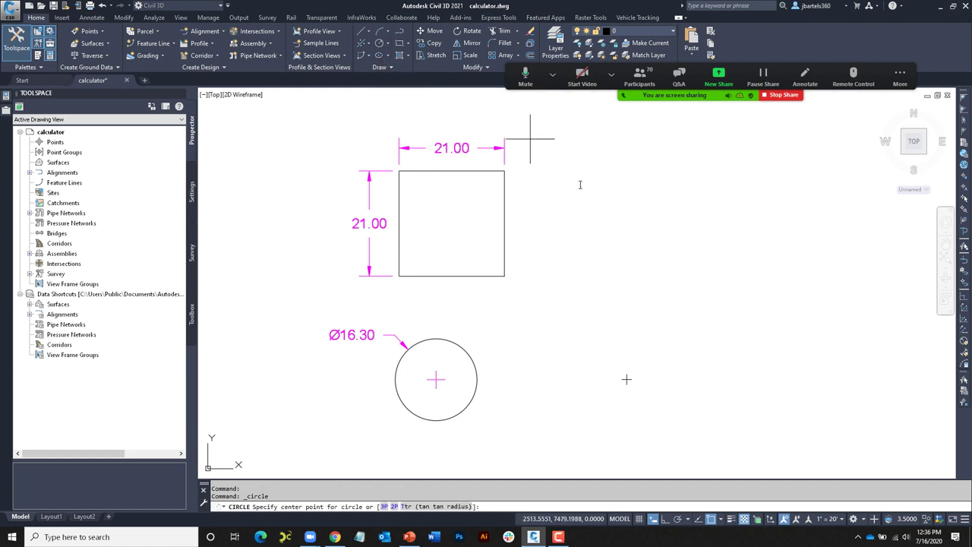
{"action": "left_click", "coordinate": [626, 379]}
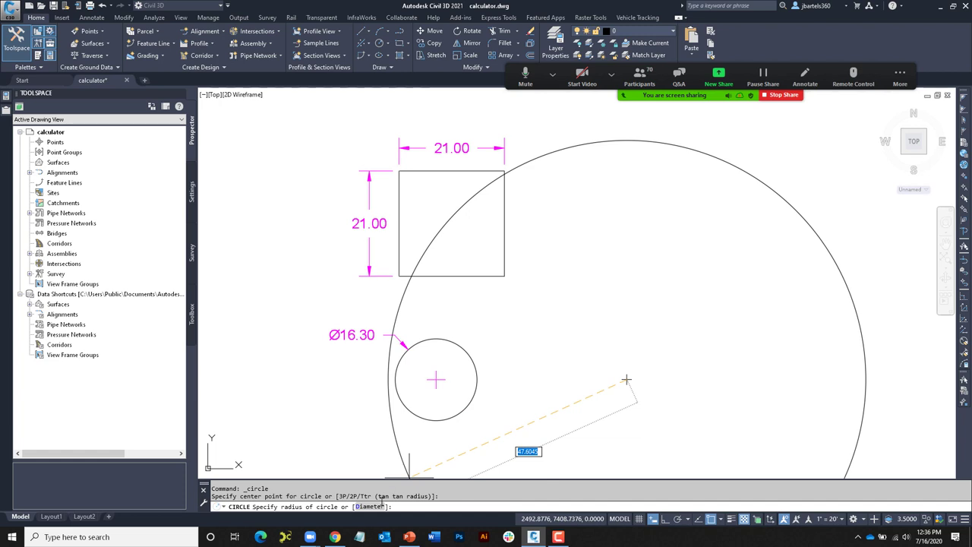
{"action": "left_click", "coordinate": [374, 506]}
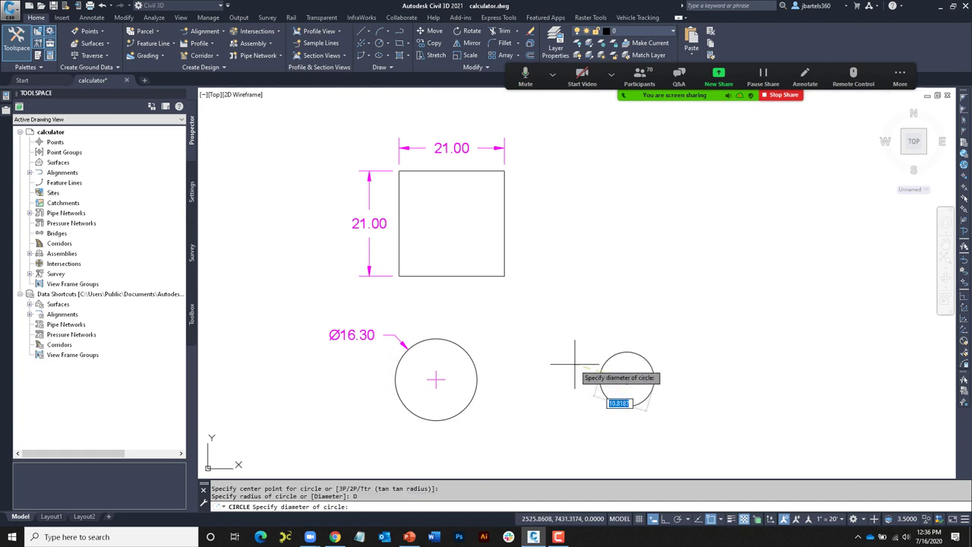
{"action": "type", "text": "'cal"}
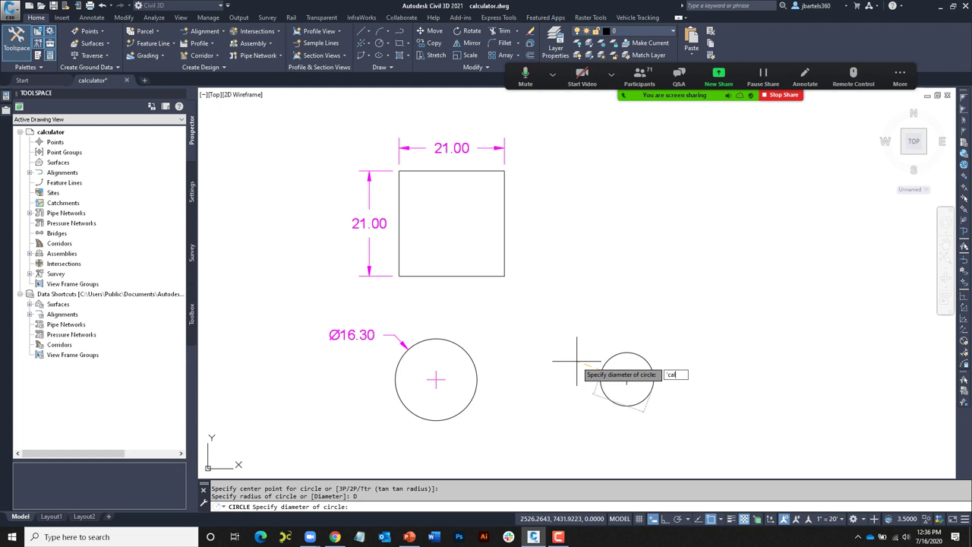
{"action": "key", "text": "Return"}
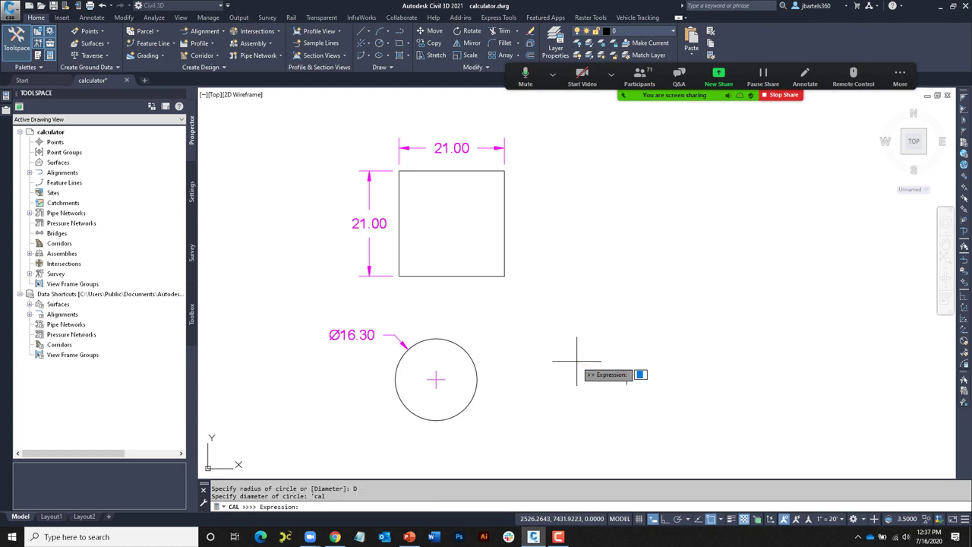
{"action": "type", "text": "16.3/2"}
{"action": "key", "text": "Return"}
{"action": "key", "text": "Escape"}
{"action": "key", "text": "Escape"}
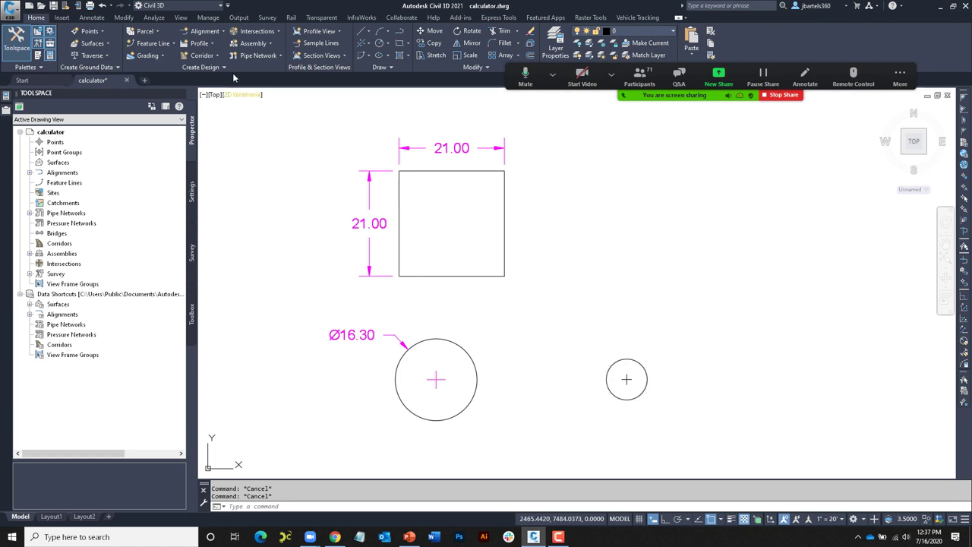
Float the Dimensions tools over the drawing and add a diameter dimension to the small circle, with its text above and left of it
{"action": "left_click", "coordinate": [92, 18]}
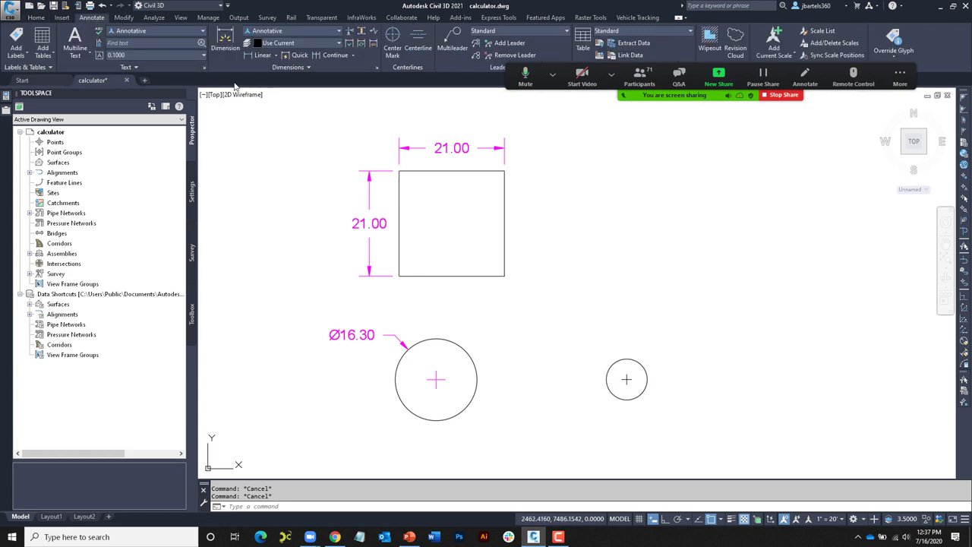
{"action": "mouse_move", "coordinate": [251, 70]}
{"action": "left_mouse_down"}
{"action": "mouse_move", "coordinate": [536, 186]}
{"action": "mouse_move", "coordinate": [640, 168]}
{"action": "mouse_move", "coordinate": [639, 149]}
{"action": "left_mouse_up"}
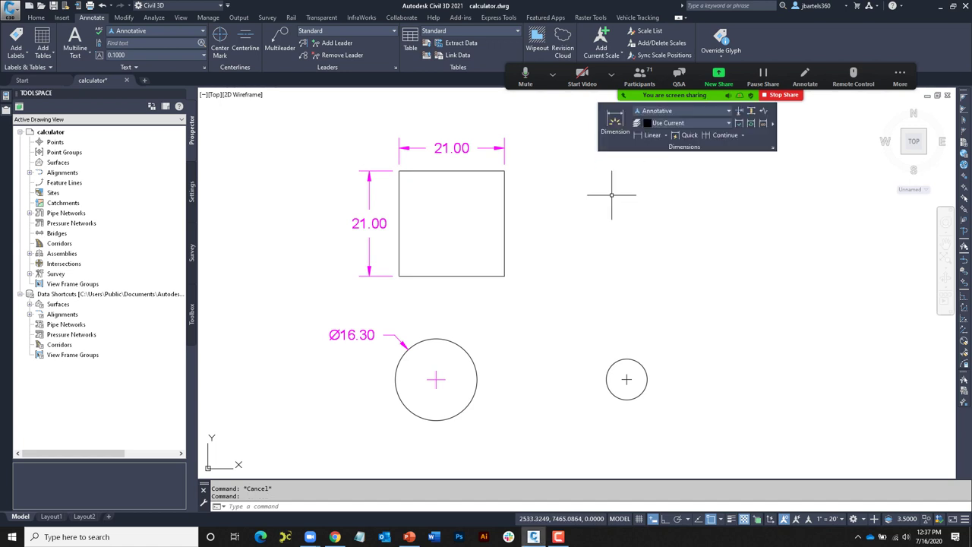
{"action": "left_click", "coordinate": [610, 116]}
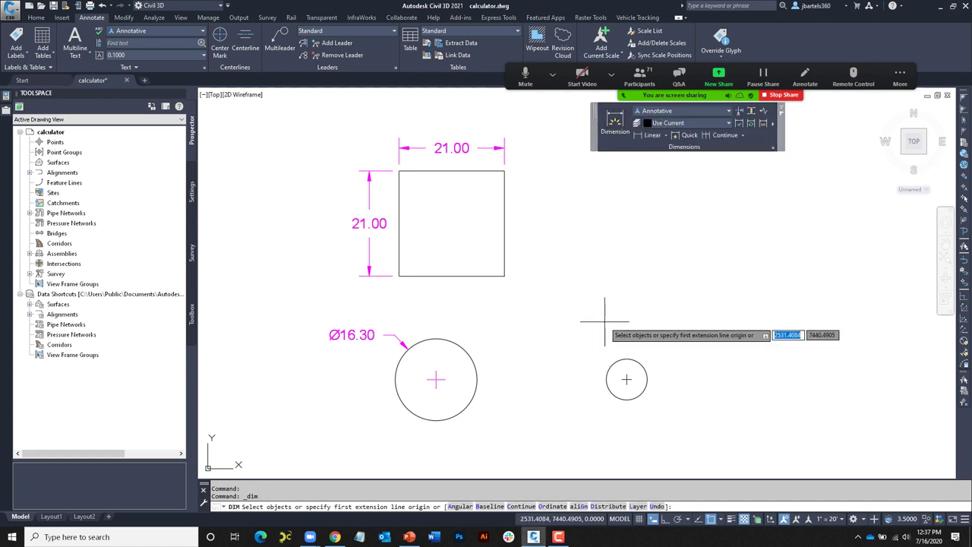
{"action": "left_click", "coordinate": [612, 366]}
{"action": "left_click", "coordinate": [583, 334]}
{"action": "key", "text": "Escape"}
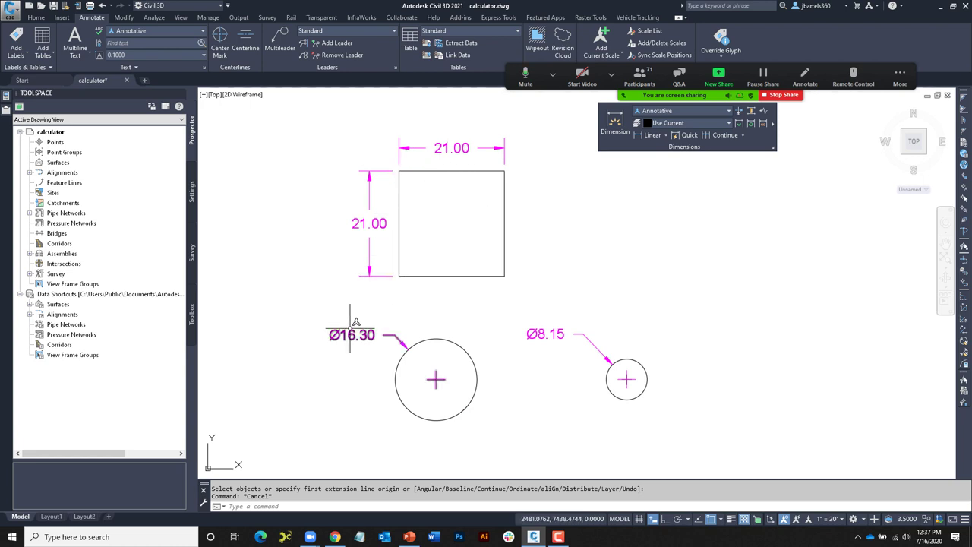
Scale the square about its lower-left corner, computing the scale factor inside the command with the CAL expression 16.3/21
{"action": "left_click", "coordinate": [36, 17]}
{"action": "left_click", "coordinate": [463, 56]}
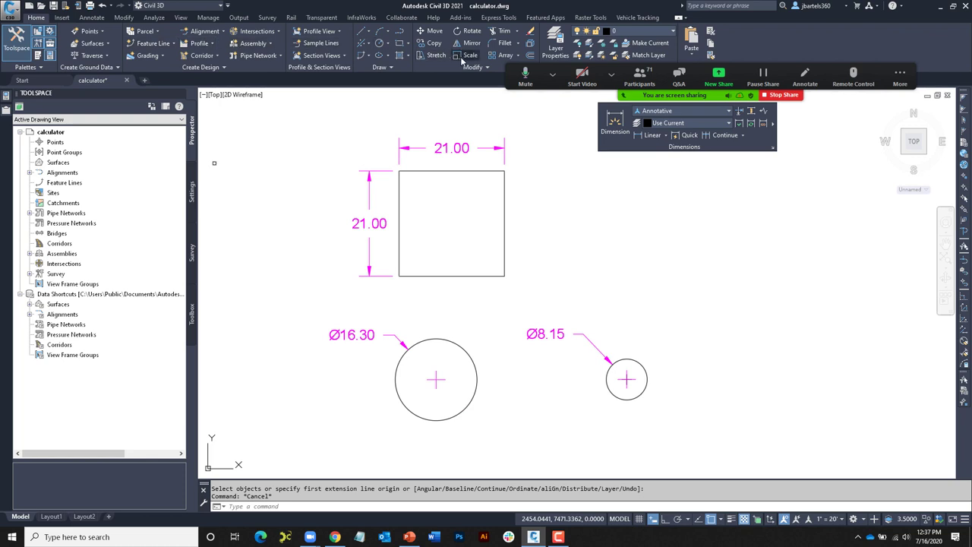
{"action": "left_click", "coordinate": [539, 197]}
{"action": "left_click", "coordinate": [488, 215]}
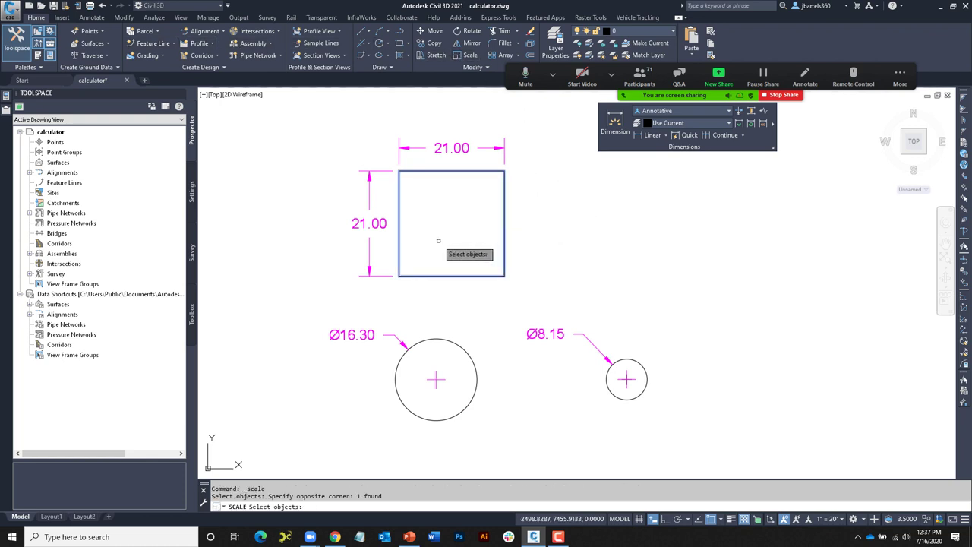
{"action": "key", "text": "Return"}
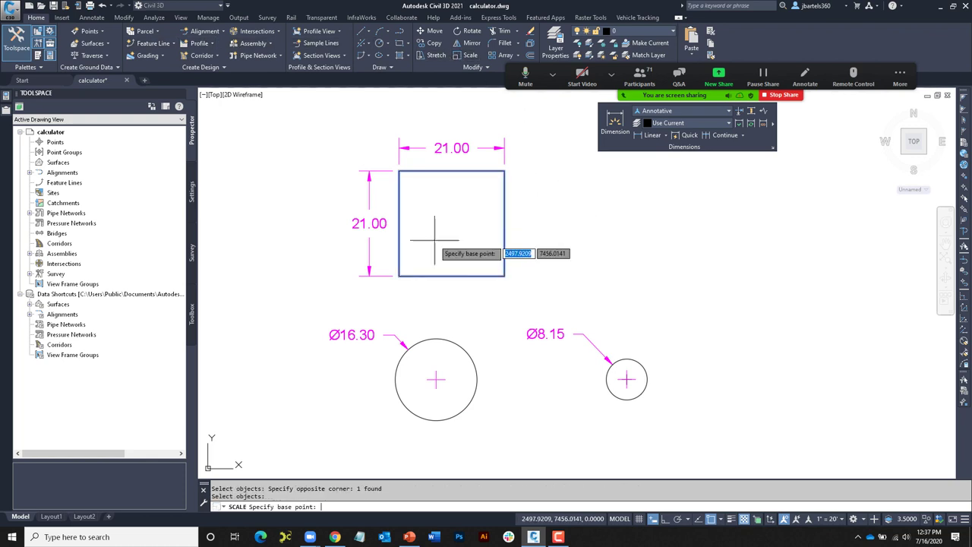
{"action": "left_click", "coordinate": [397, 275]}
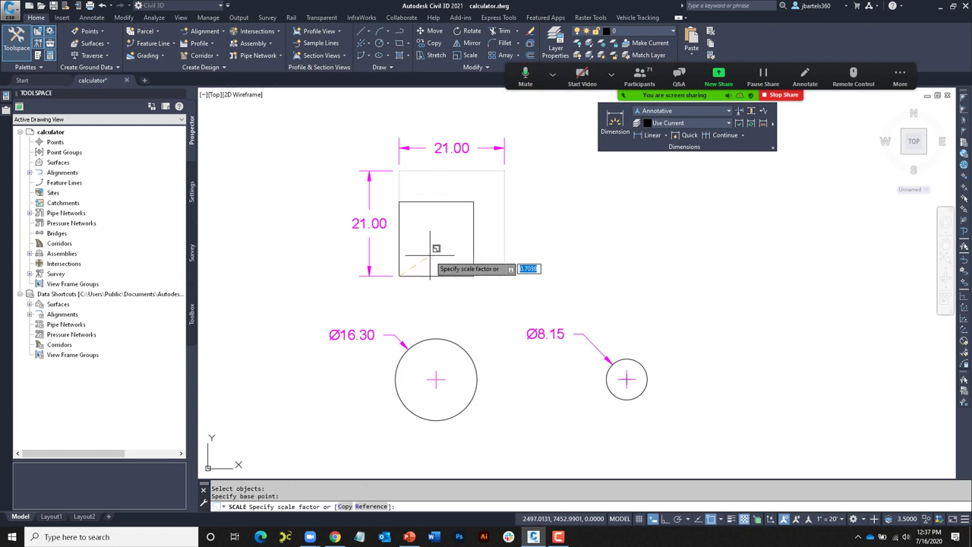
{"action": "type", "text": "cal"}
{"action": "key", "text": "Return"}
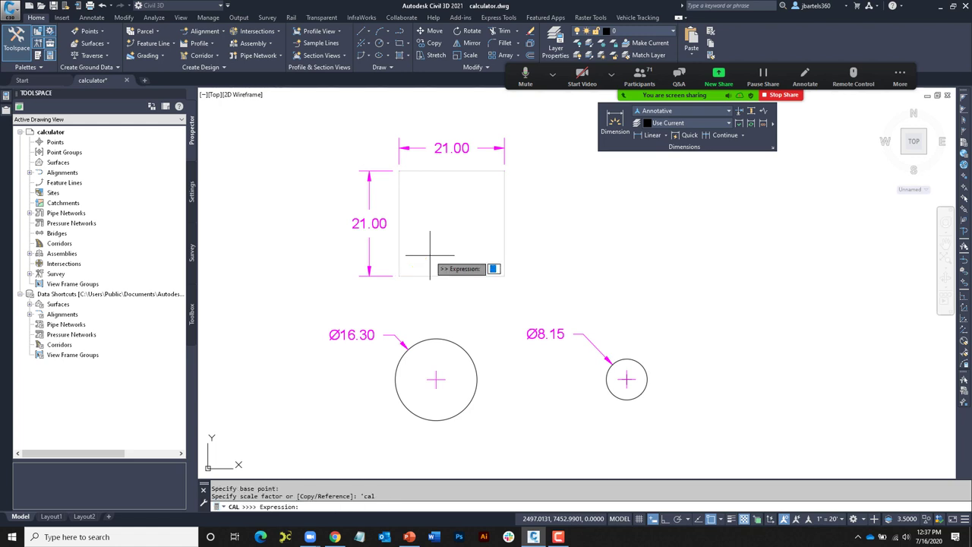
{"action": "type", "text": "16.3/21"}
{"action": "key", "text": "Return"}
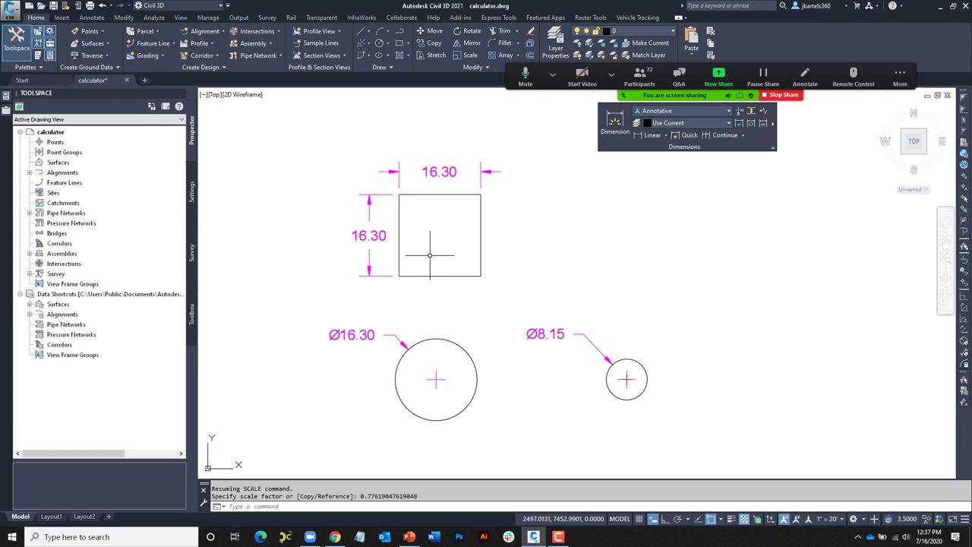
{"action": "key", "text": "Escape"}
{"action": "key", "text": "Escape"}
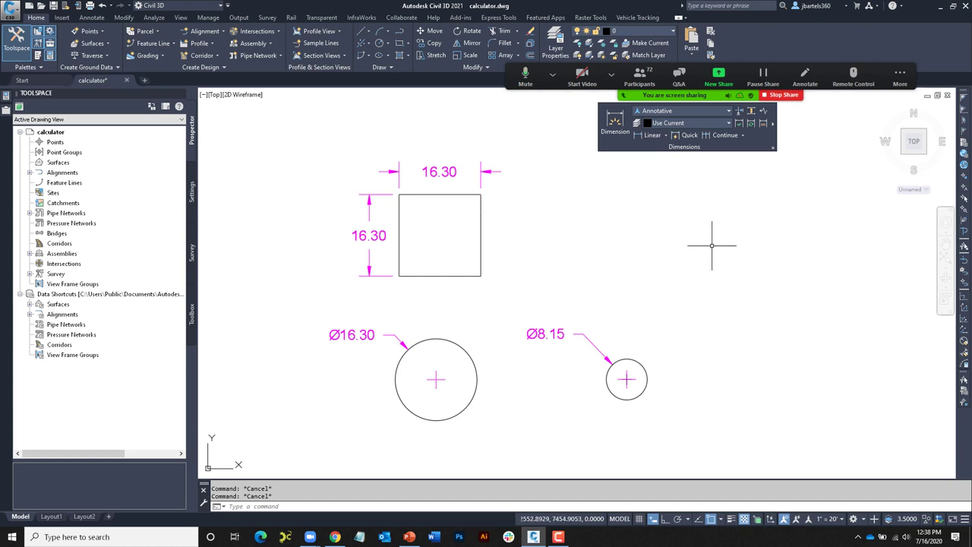
Review the Basic Calculator Syntax notes located to the right of the shapes in the drawing
{"action": "mouse_move", "coordinate": [746, 246]}
{"action": "middle_mouse_down"}
{"action": "mouse_move", "coordinate": [616, 267]}
{"action": "mouse_move", "coordinate": [386, 238]}
{"action": "middle_mouse_up"}
{"action": "middle_click_drag", "start_coordinate": [605, 245], "coordinate": [271, 248]}
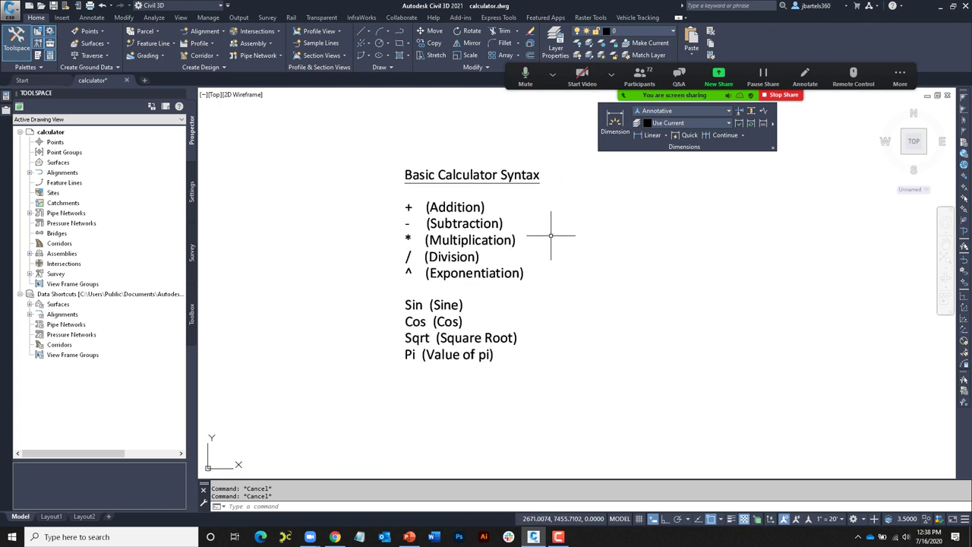
{"action": "scroll", "coordinate": [562, 235], "scroll_direction": "up", "scroll_amount": 2}
{"action": "middle_click_drag", "start_coordinate": [563, 235], "coordinate": [586, 237]}
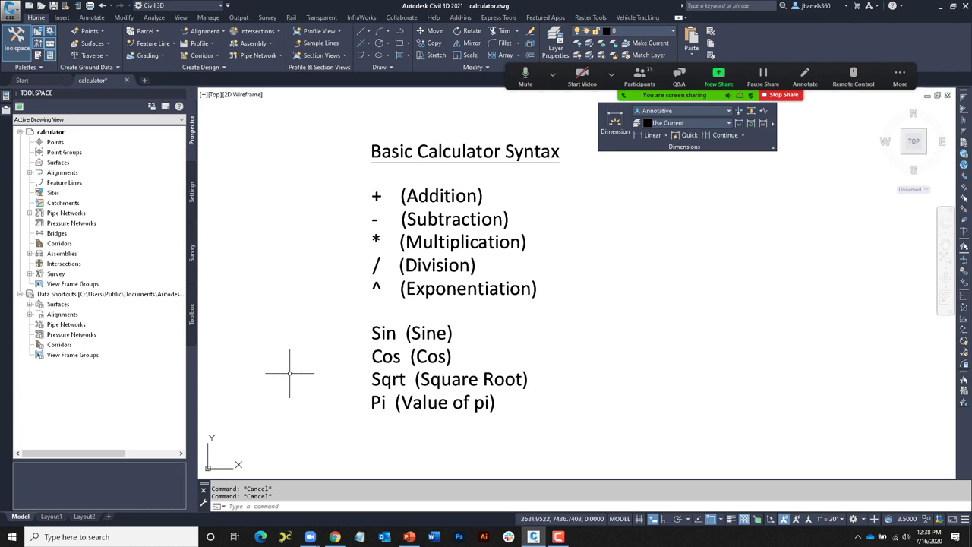
Start CAL and open its command help, going to the Syntax and Functions Reference (CAL and QUICKCALC Commands)
{"action": "left_click", "coordinate": [261, 506]}
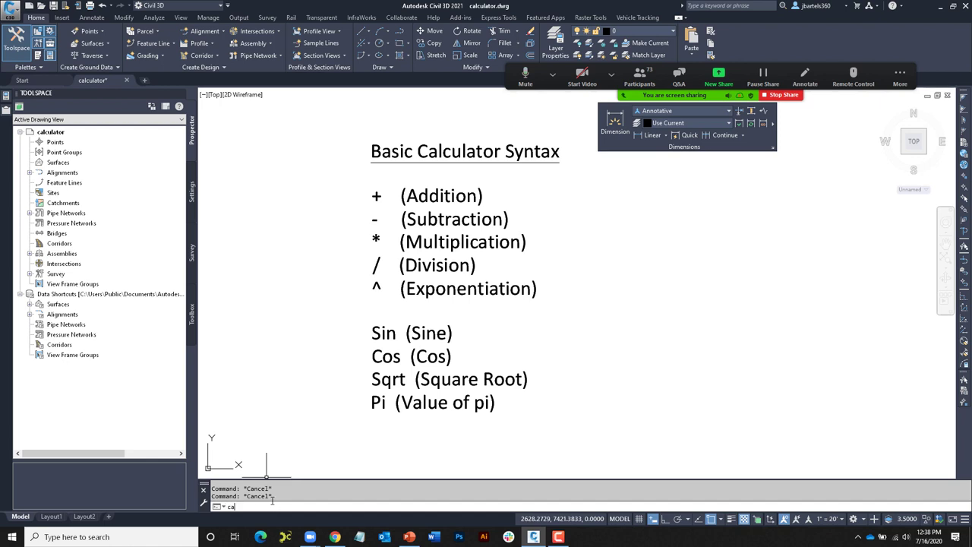
{"action": "type", "text": "cal"}
{"action": "key", "text": "Return"}
{"action": "key", "text": "F1"}
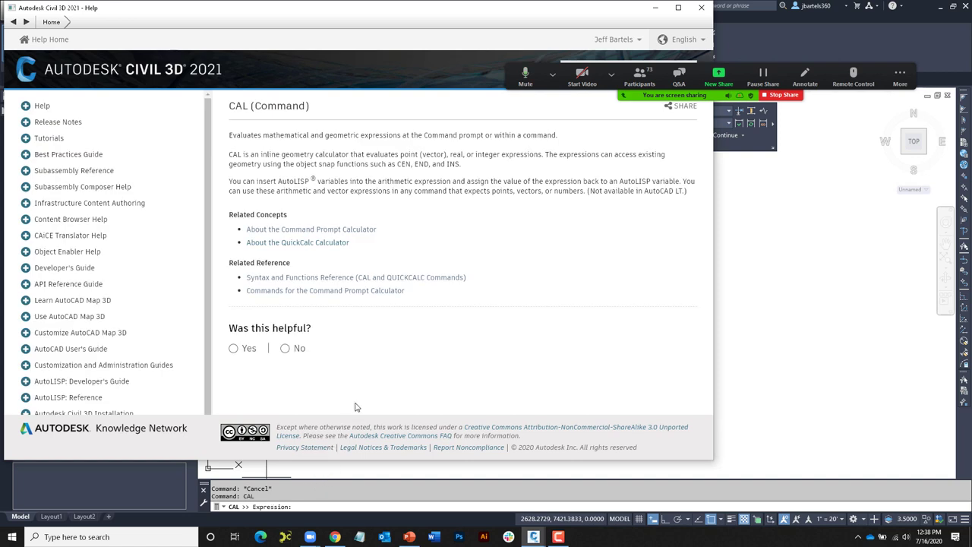
{"action": "left_click", "coordinate": [297, 278]}
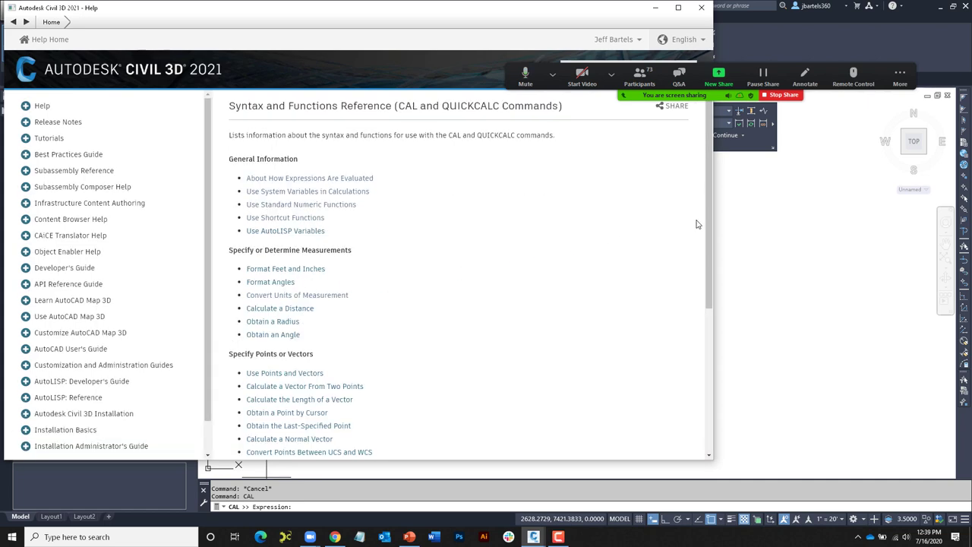
Open the help topic on how expressions are evaluated and read through its numeric and vector operators and examples
{"action": "mouse_move", "coordinate": [708, 224]}
{"action": "left_mouse_down"}
{"action": "mouse_move", "coordinate": [706, 302]}
{"action": "mouse_move", "coordinate": [707, 221]}
{"action": "left_mouse_up"}
{"action": "left_click", "coordinate": [274, 179]}
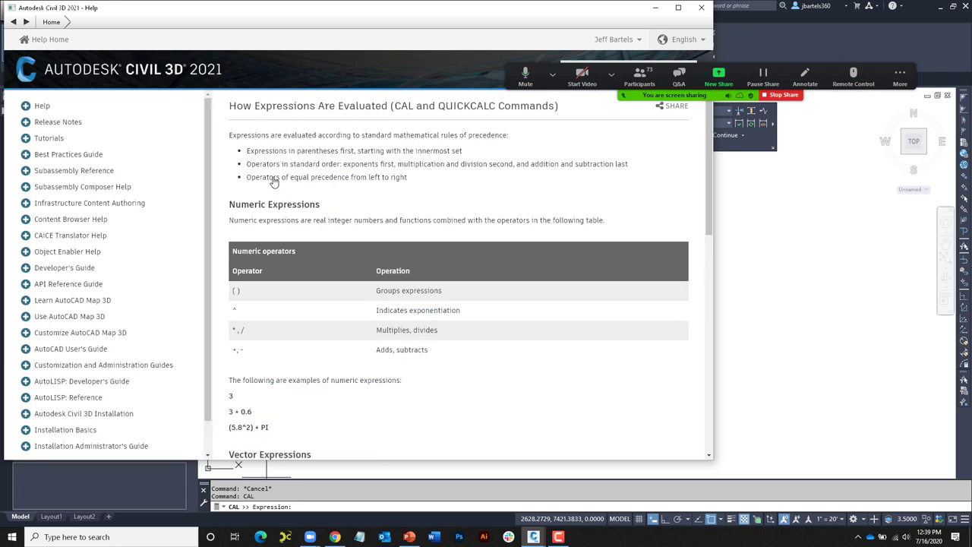
{"action": "scroll", "coordinate": [257, 232], "scroll_direction": "down", "scroll_amount": 1}
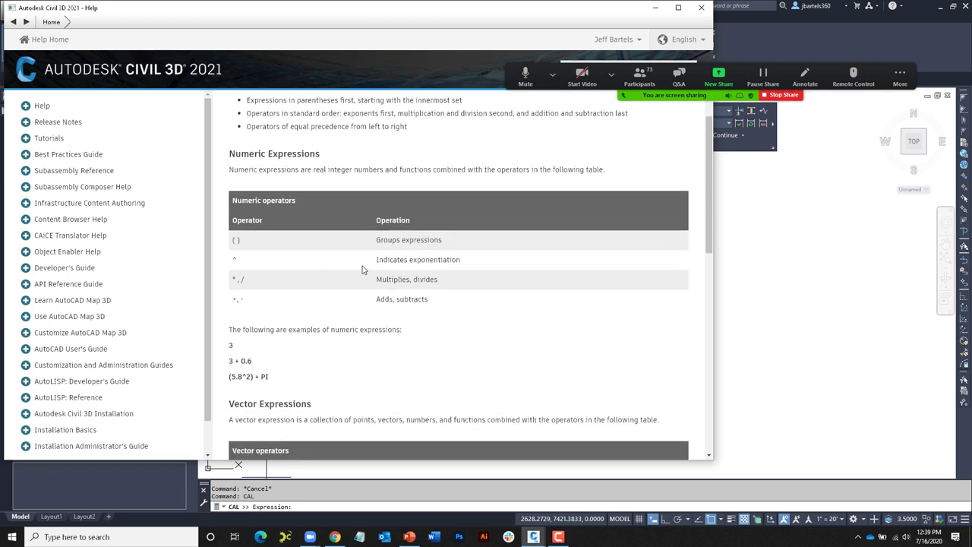
{"action": "scroll", "coordinate": [347, 290], "scroll_direction": "down", "scroll_amount": 1}
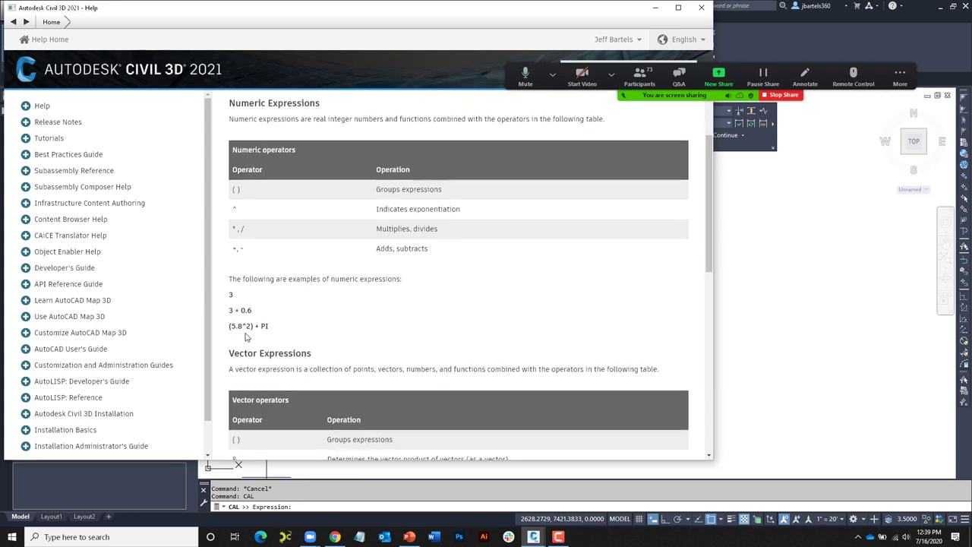
{"action": "scroll", "coordinate": [310, 298], "scroll_direction": "down", "scroll_amount": 2}
{"action": "scroll", "coordinate": [310, 298], "scroll_direction": "down", "scroll_amount": 2}
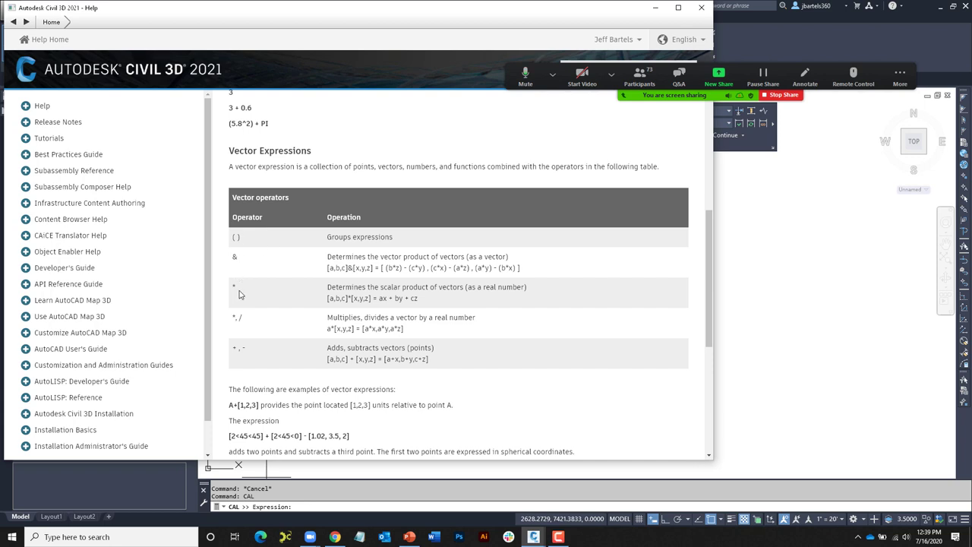
Open the Use Standard Numeric Functions (CAL Command) topic, read through its function table, and close the help and CAL
{"action": "scroll", "coordinate": [250, 338], "scroll_direction": "down", "scroll_amount": 2}
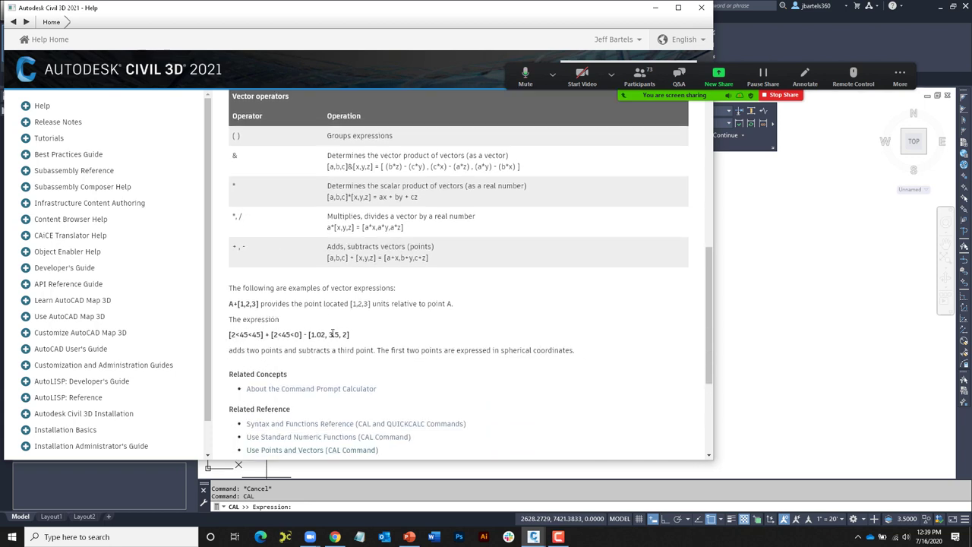
{"action": "scroll", "coordinate": [291, 319], "scroll_direction": "down", "scroll_amount": 1}
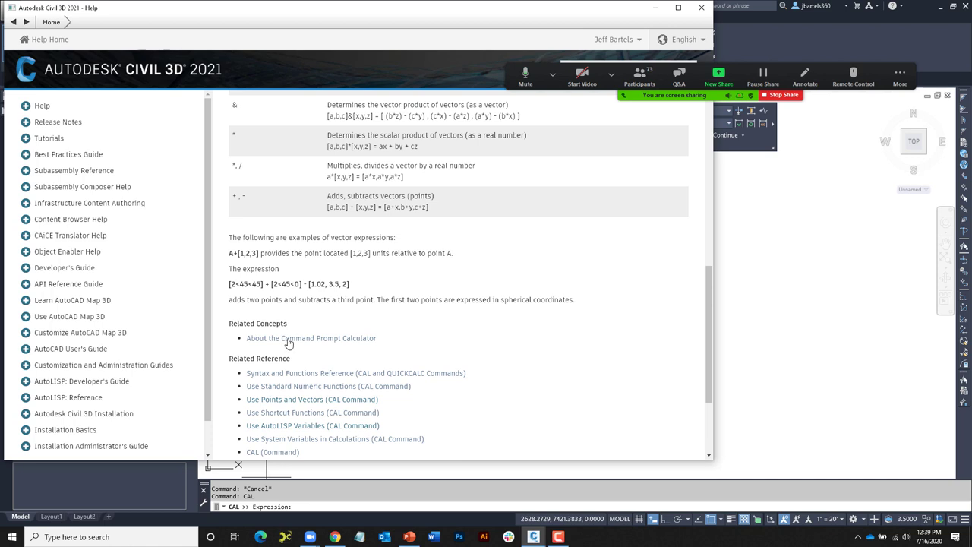
{"action": "left_click", "coordinate": [287, 387]}
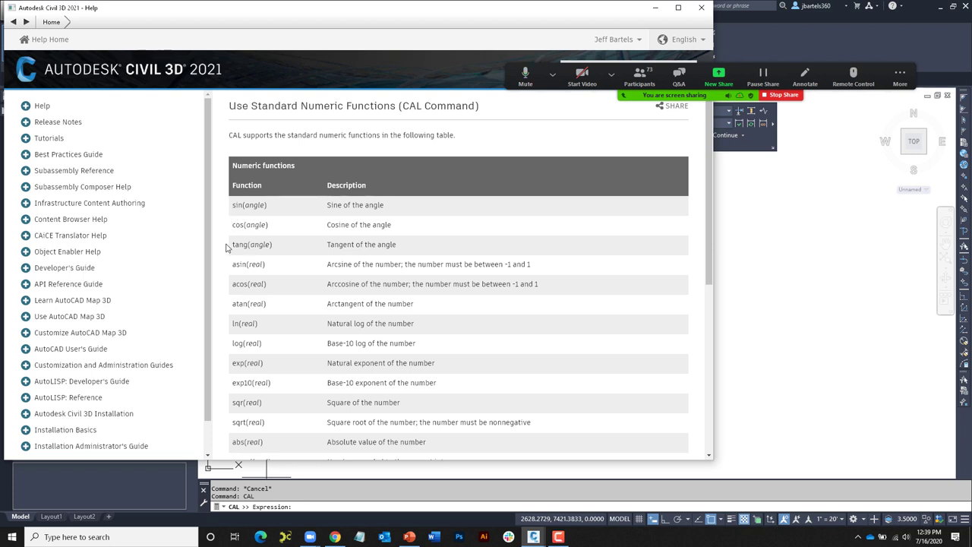
{"action": "scroll", "coordinate": [225, 247], "scroll_direction": "down", "scroll_amount": 1}
{"action": "scroll", "coordinate": [225, 247], "scroll_direction": "down", "scroll_amount": 1}
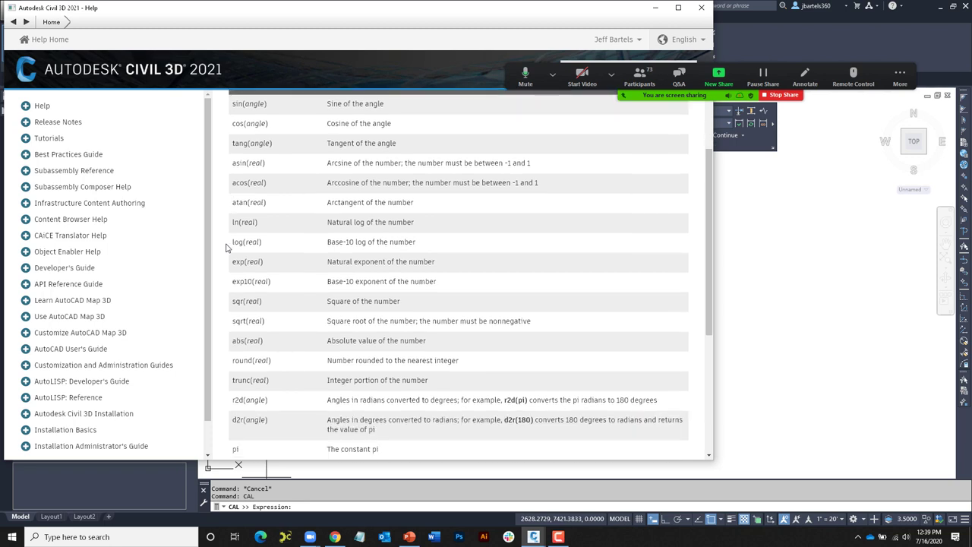
{"action": "scroll", "coordinate": [225, 247], "scroll_direction": "down", "scroll_amount": 3}
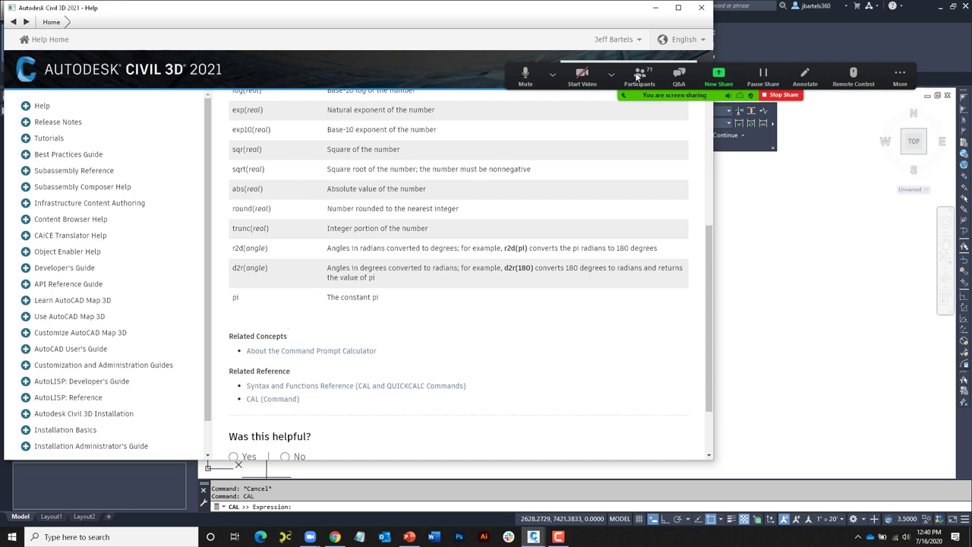
{"action": "left_click", "coordinate": [700, 9]}
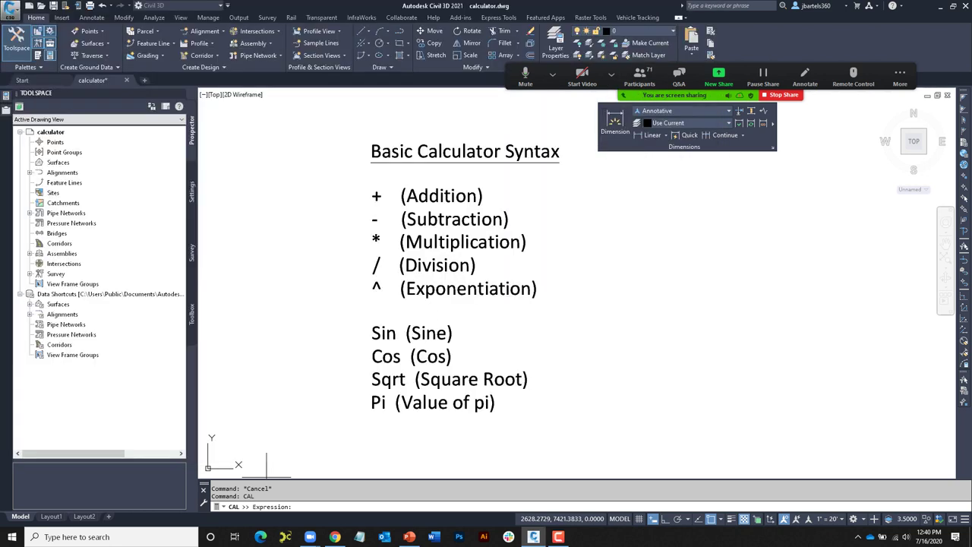
{"action": "key", "text": "Escape"}
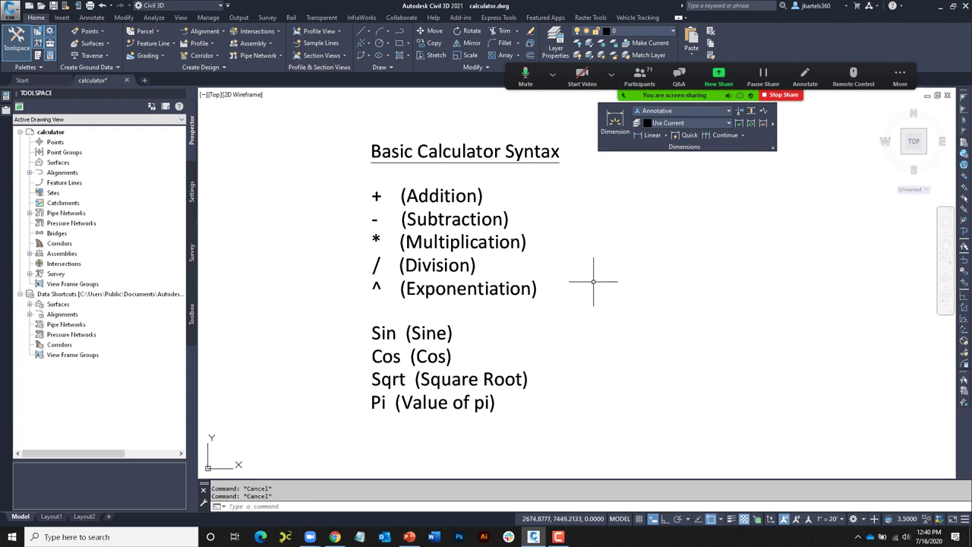
Examine the Using object snaps in expressions examples, focusing on the three squares beside the (end+end+end)/3 note
{"action": "middle_click_drag", "start_coordinate": [712, 276], "coordinate": [422, 278]}
{"action": "scroll", "coordinate": [460, 278], "scroll_direction": "down", "scroll_amount": 2}
{"action": "scroll", "coordinate": [497, 277], "scroll_direction": "down", "scroll_amount": 1}
{"action": "middle_click_drag", "start_coordinate": [715, 278], "coordinate": [256, 276]}
{"action": "middle_click_drag", "start_coordinate": [470, 268], "coordinate": [321, 280]}
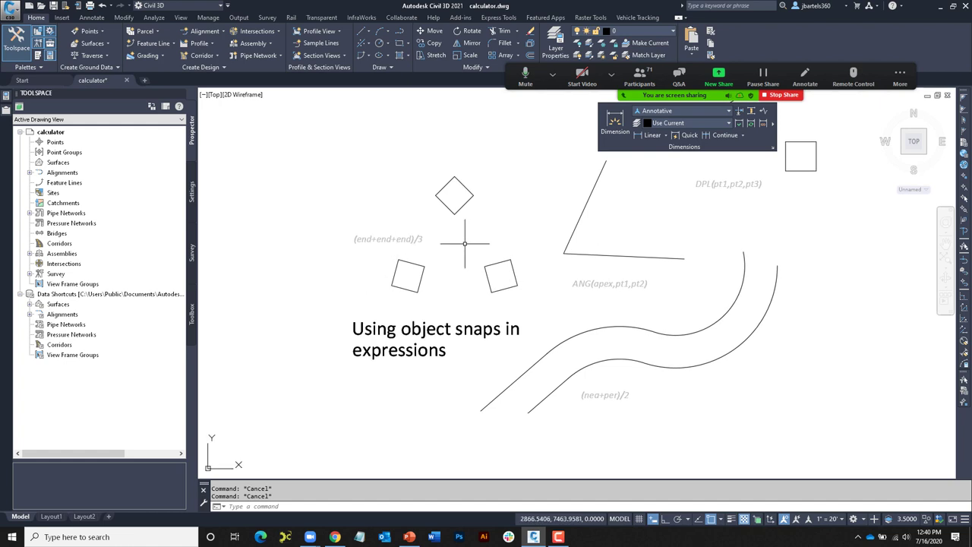
{"action": "scroll", "coordinate": [468, 244], "scroll_direction": "up", "scroll_amount": 1}
{"action": "scroll", "coordinate": [456, 246], "scroll_direction": "up", "scroll_amount": 1}
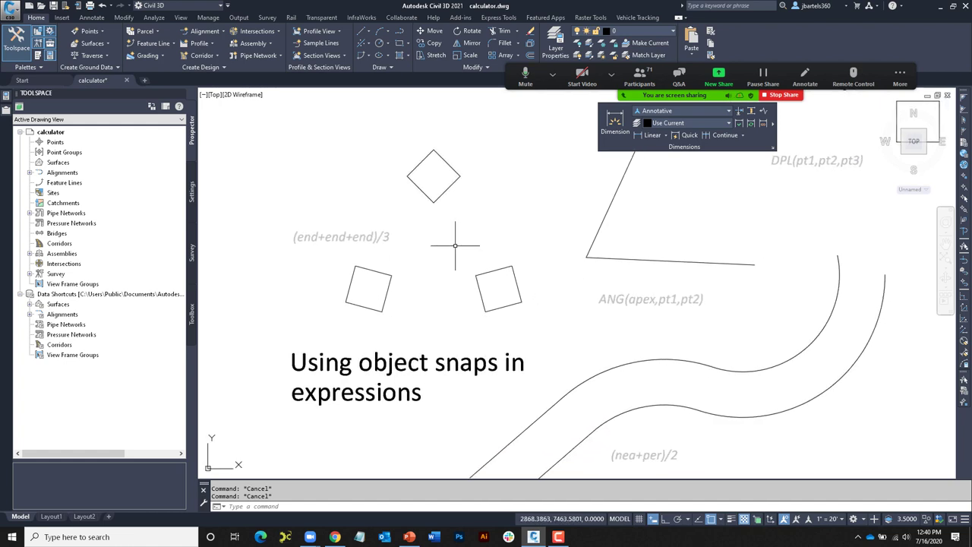
{"action": "scroll", "coordinate": [455, 245], "scroll_direction": "up", "scroll_amount": 2}
{"action": "middle_click_drag", "start_coordinate": [459, 244], "coordinate": [462, 243]}
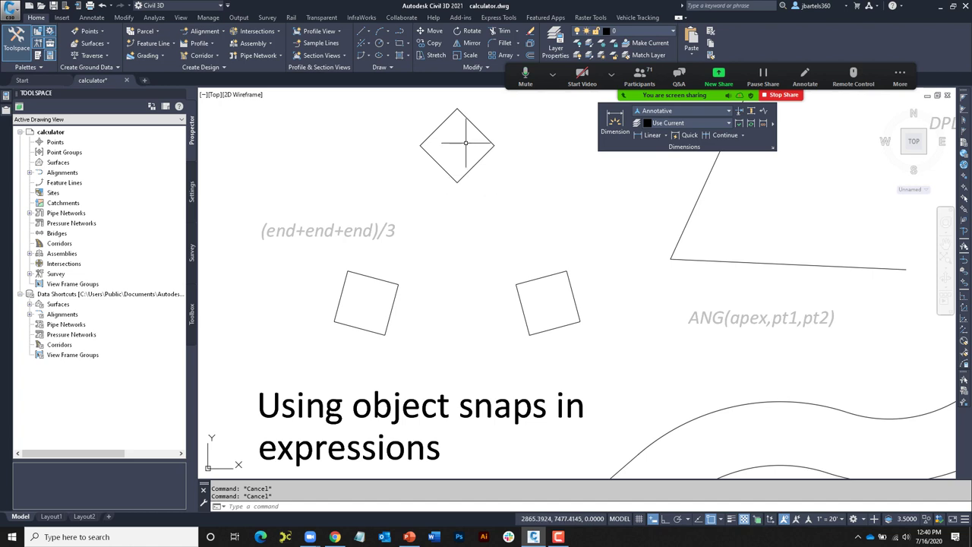
Draw a circle of about 5.6 radius between the three squares, centring it with transparent CAL expression (end+end+int)/3 on their inner corners
{"action": "left_click", "coordinate": [379, 42]}
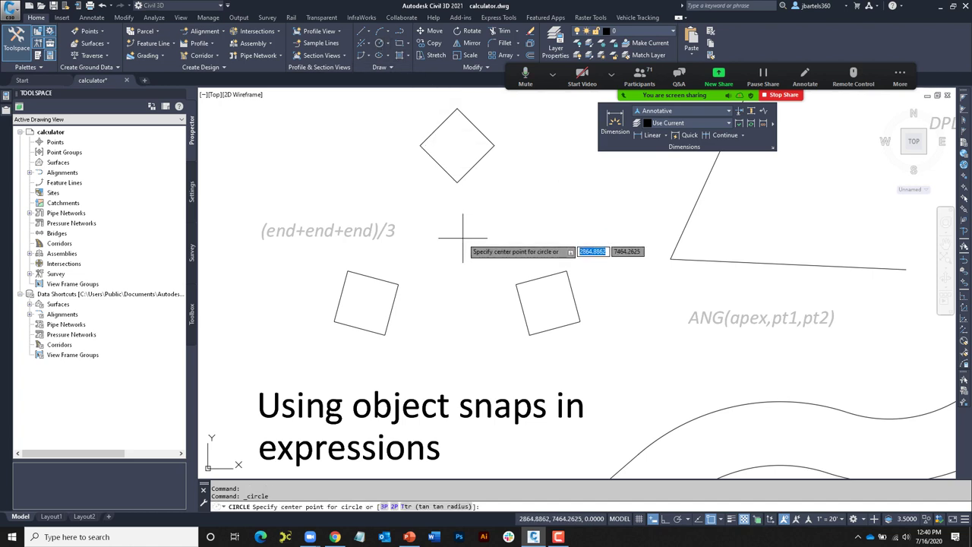
{"action": "type", "text": "'"}
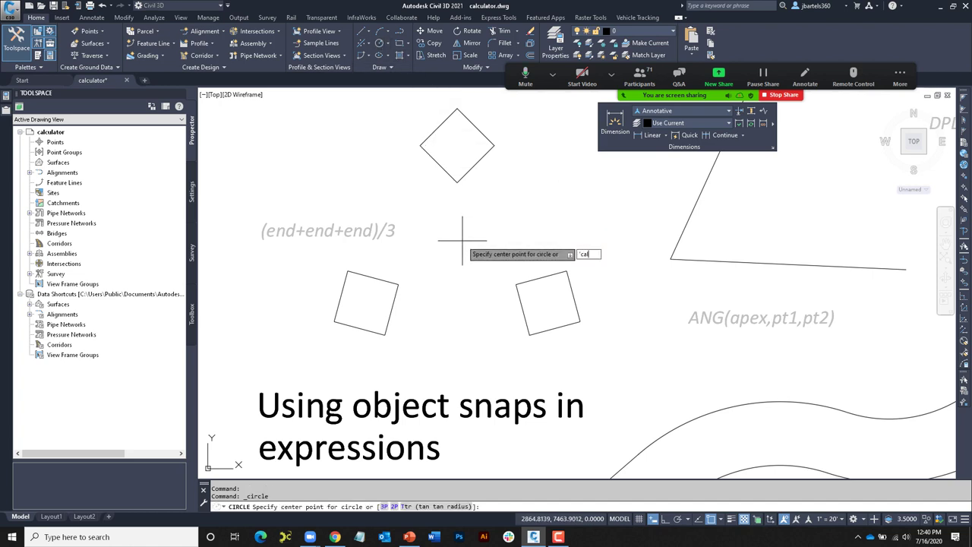
{"action": "type", "text": "cal"}
{"action": "key", "text": "Return"}
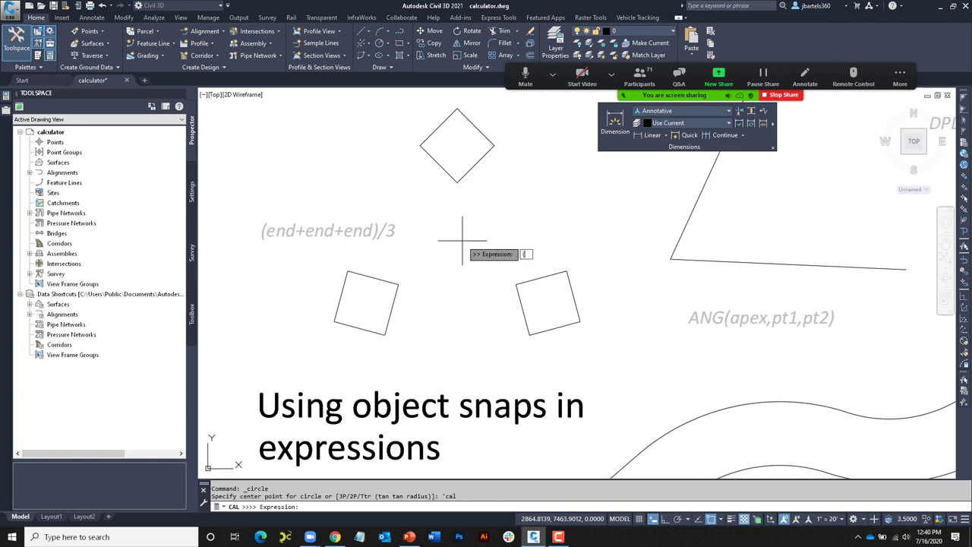
{"action": "type", "text": "(end+end+int)/3"}
{"action": "key", "text": "Return"}
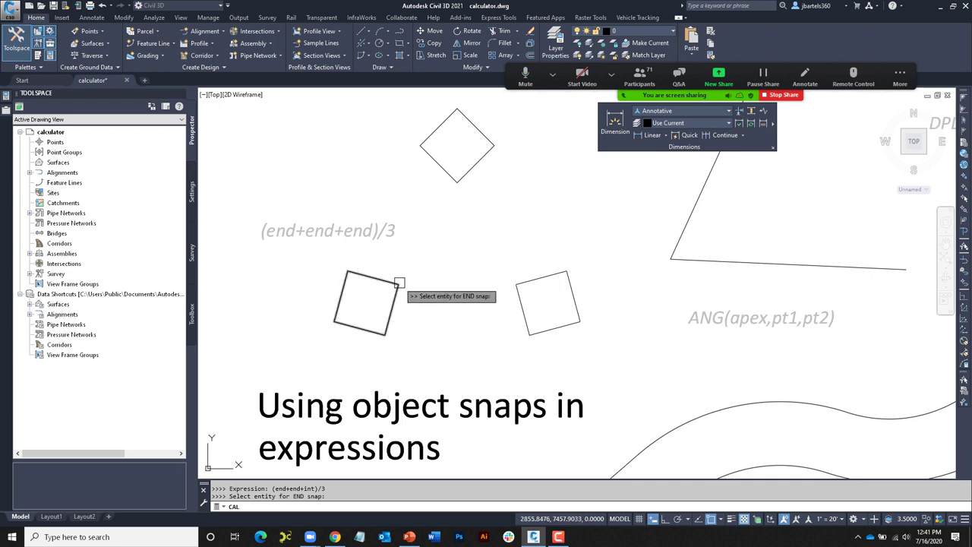
{"action": "left_click", "coordinate": [399, 282]}
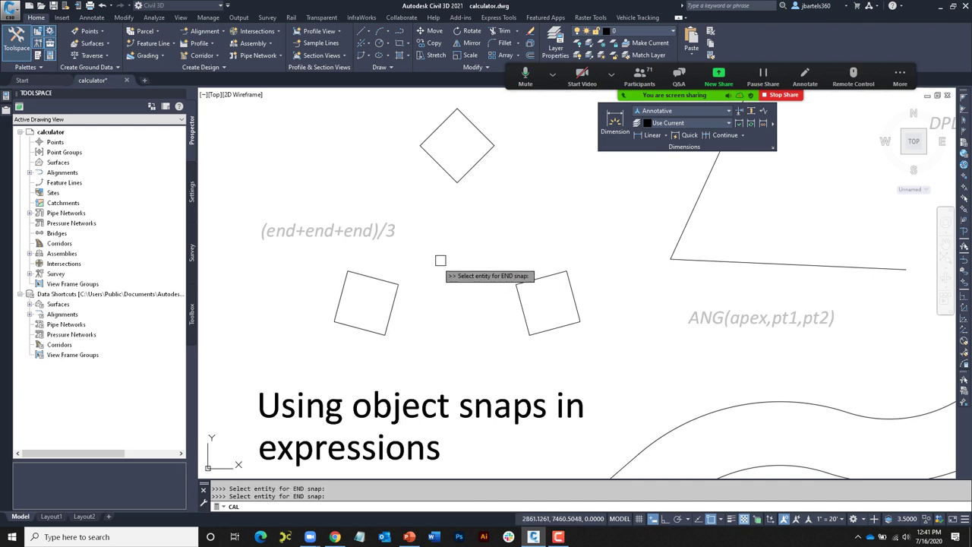
{"action": "left_click", "coordinate": [457, 180]}
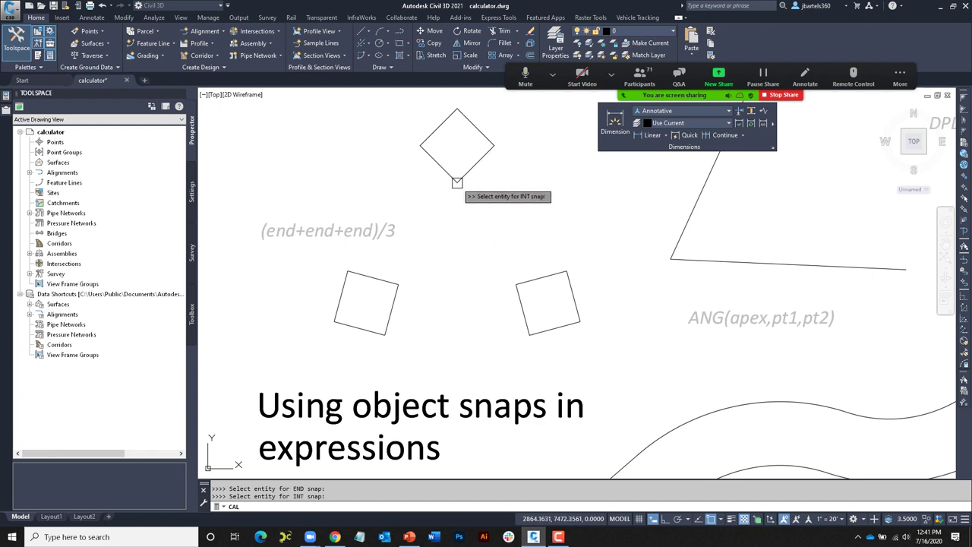
{"action": "left_click", "coordinate": [515, 282]}
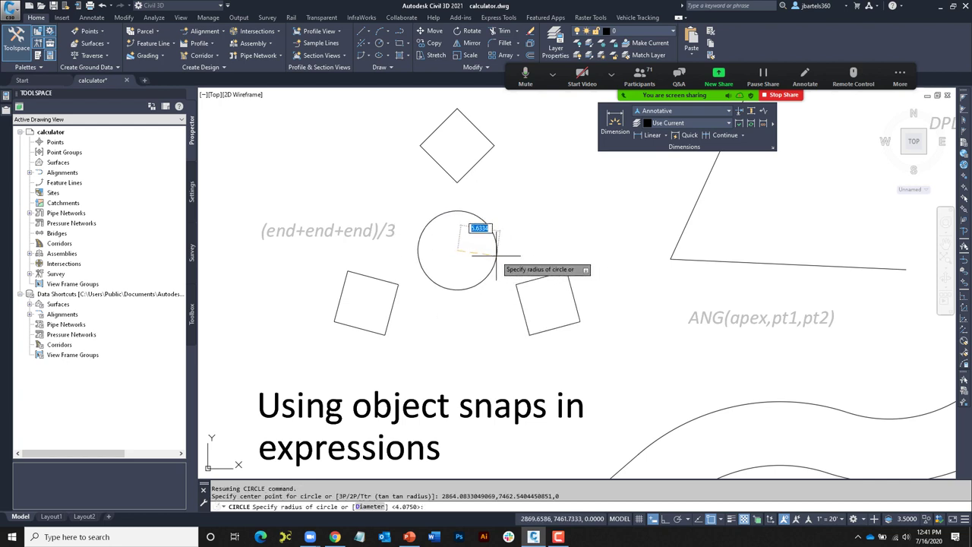
{"action": "left_click", "coordinate": [491, 270]}
Draw a polyline from a Nearest point on the upper curved line's straight part, Perpendicular to the lower line
{"action": "middle_click_drag", "start_coordinate": [536, 364], "coordinate": [434, 228]}
{"action": "scroll", "coordinate": [494, 240], "scroll_direction": "down", "scroll_amount": 2}
{"action": "middle_click_drag", "start_coordinate": [494, 240], "coordinate": [445, 266]}
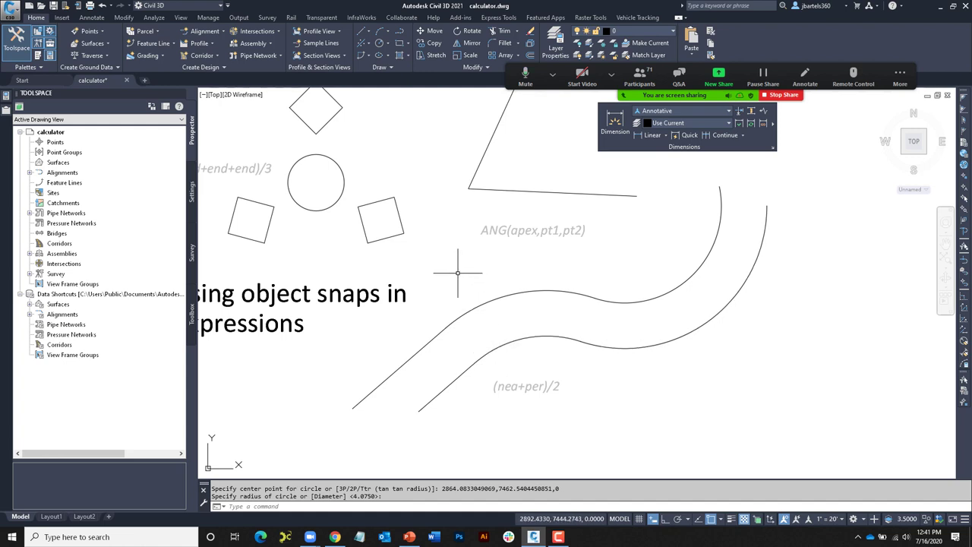
{"action": "left_click", "coordinate": [398, 30]}
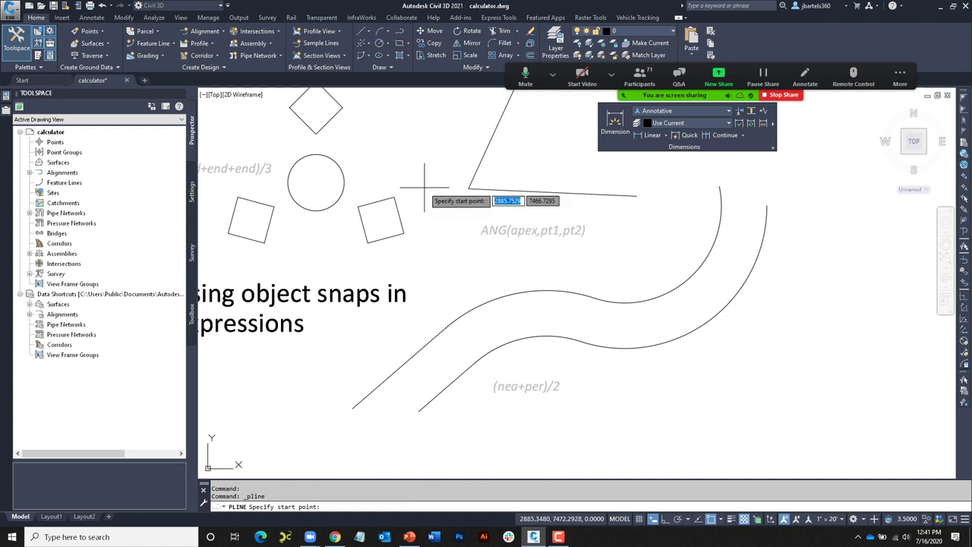
{"action": "right_click", "coordinate": [419, 327], "text": "shift"}
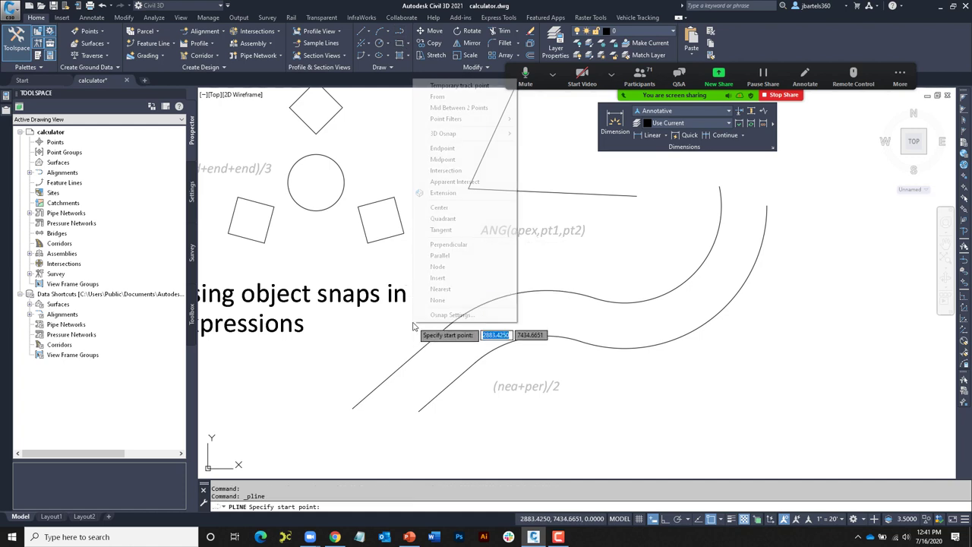
{"action": "left_click", "coordinate": [437, 288]}
{"action": "left_click", "coordinate": [420, 348]}
{"action": "right_click", "coordinate": [422, 349], "text": "shift"}
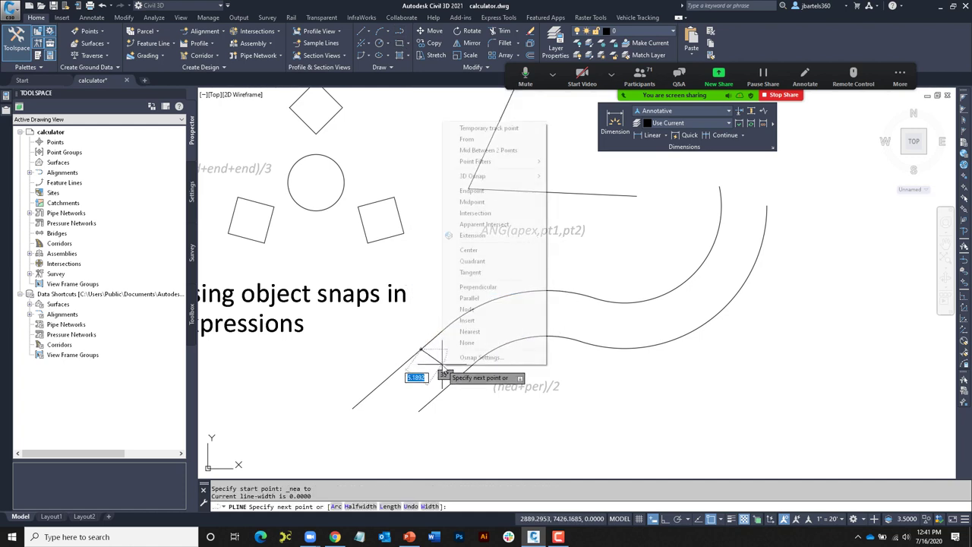
{"action": "left_click", "coordinate": [472, 287]}
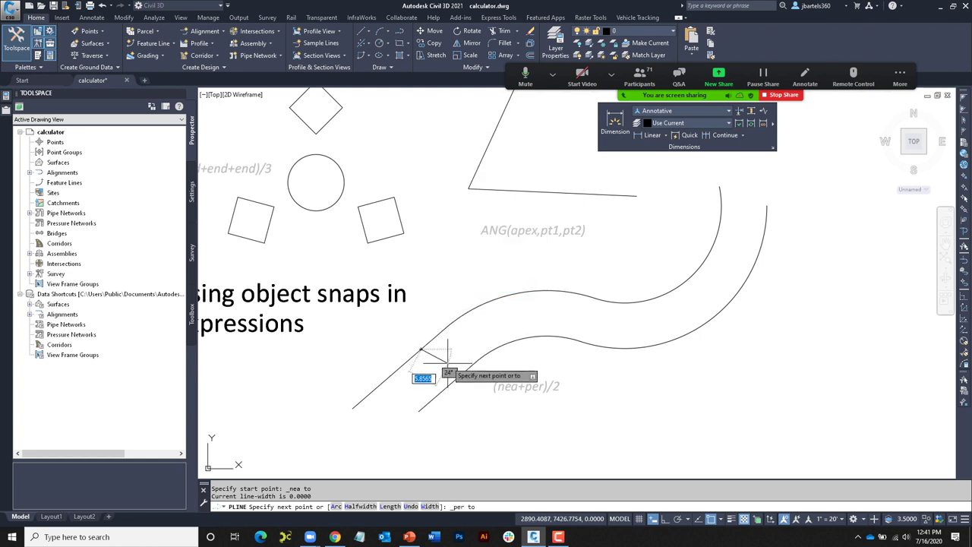
{"action": "left_click", "coordinate": [445, 379]}
{"action": "key", "text": "Return"}
{"action": "key", "text": "Return"}
{"action": "scroll", "coordinate": [445, 386], "scroll_direction": "up", "scroll_amount": 1}
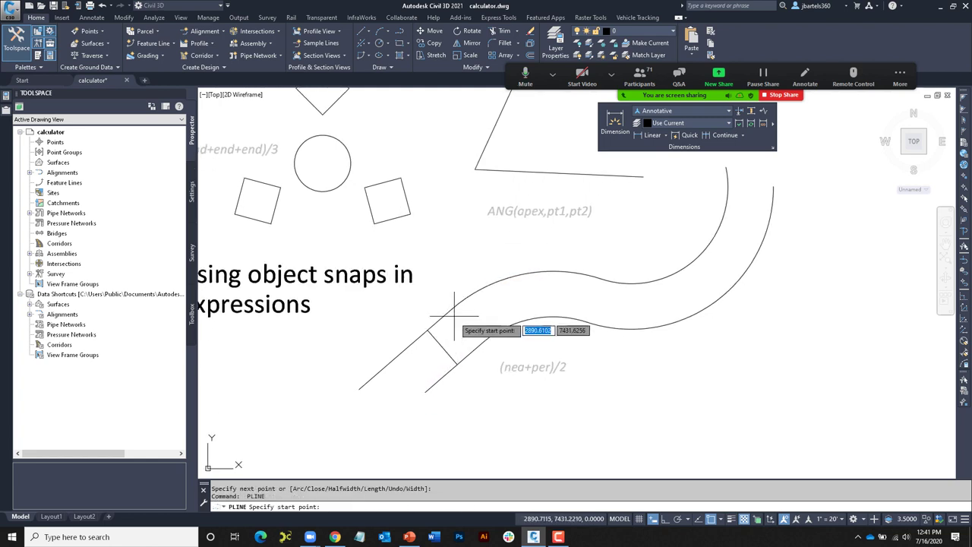
{"action": "key", "text": "Escape"}
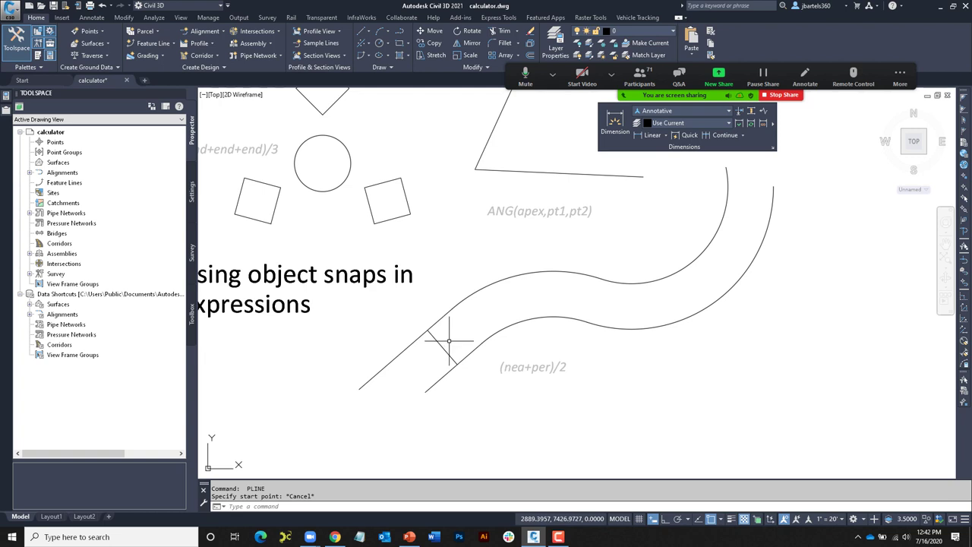
Erase the short perpendicular polyline between the two curved lines
{"action": "left_click", "coordinate": [445, 343]}
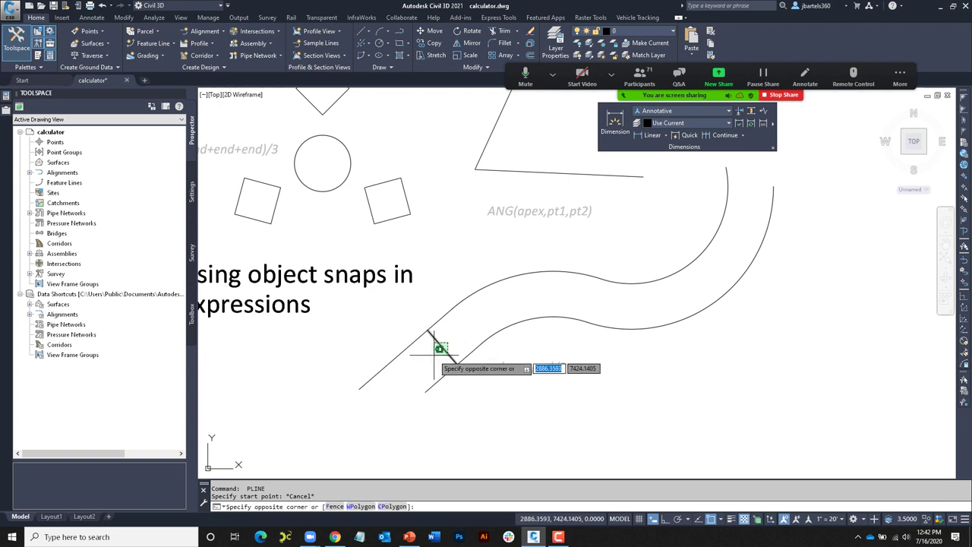
{"action": "left_click", "coordinate": [435, 355]}
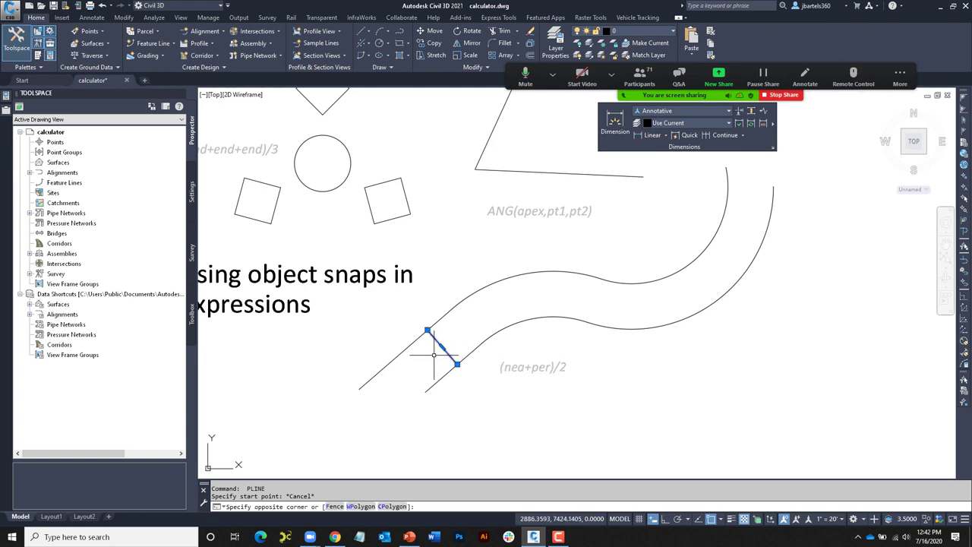
{"action": "key", "text": "Delete"}
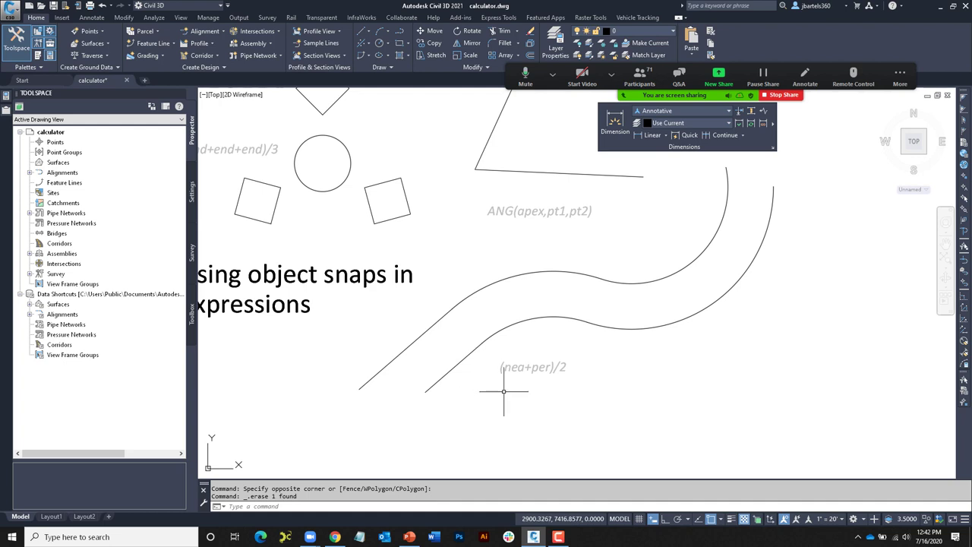
Offset the upper curved line using Through, computing the midway point to the lower line with the transparent CAL expression (nea+per)/2
{"action": "scroll", "coordinate": [508, 385], "scroll_direction": "up", "scroll_amount": 5}
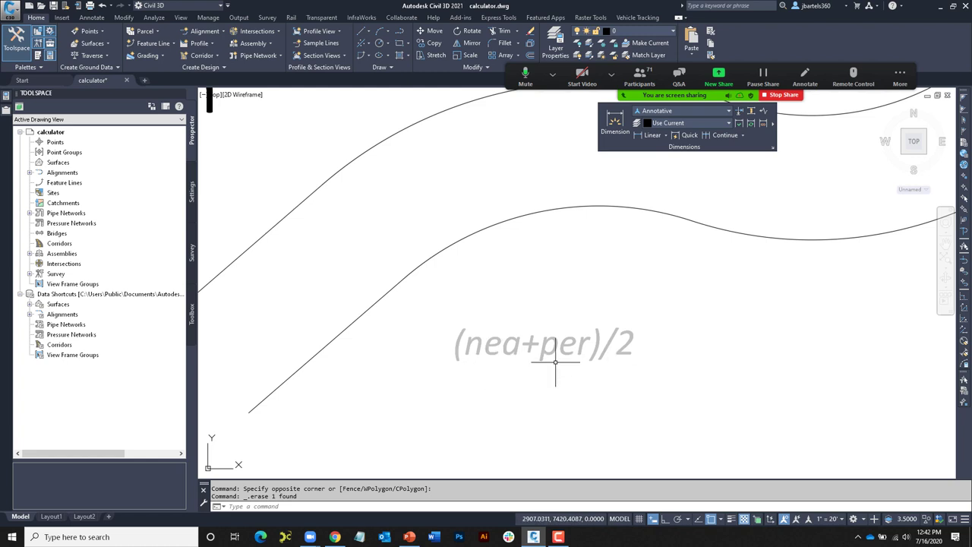
{"action": "scroll", "coordinate": [615, 372], "scroll_direction": "down", "scroll_amount": 3}
{"action": "scroll", "coordinate": [663, 365], "scroll_direction": "up", "scroll_amount": 2}
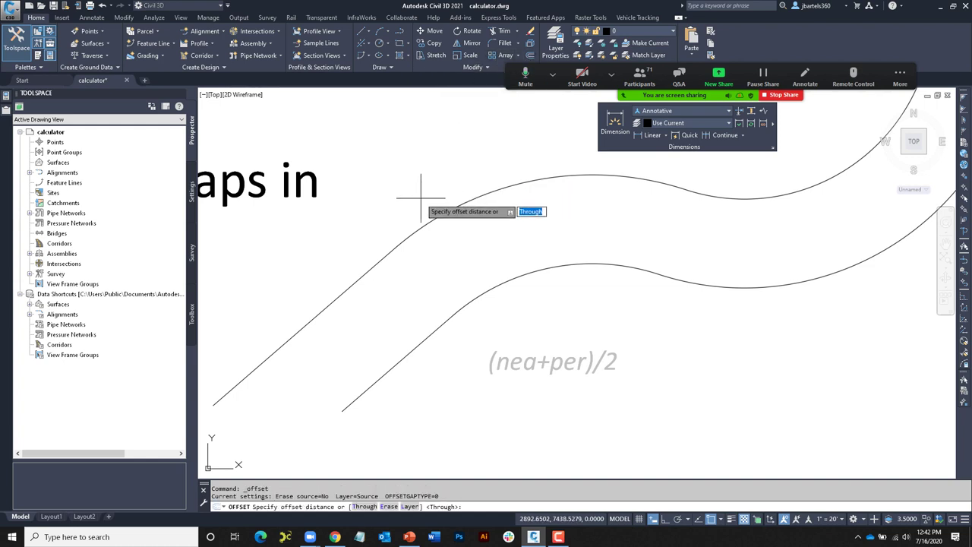
{"action": "left_click", "coordinate": [366, 505]}
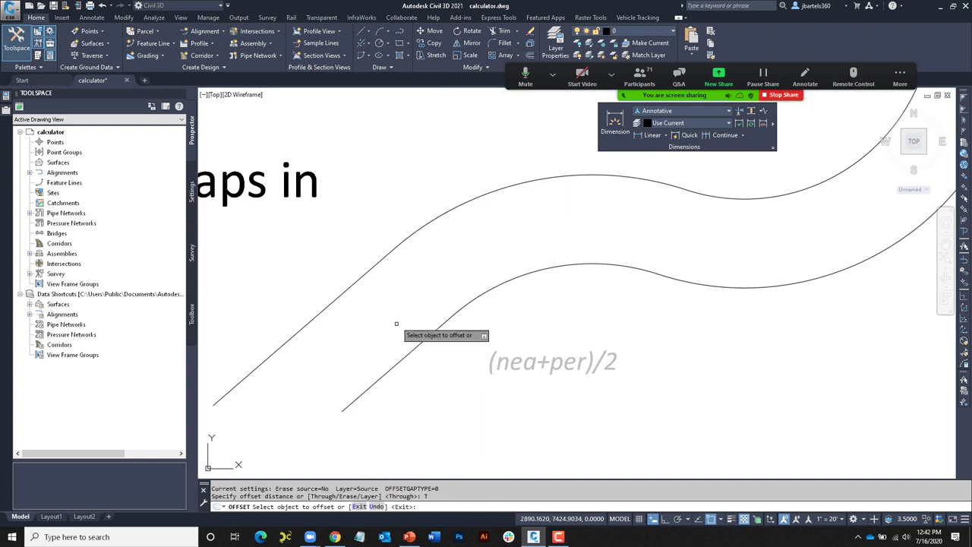
{"action": "left_click", "coordinate": [385, 257]}
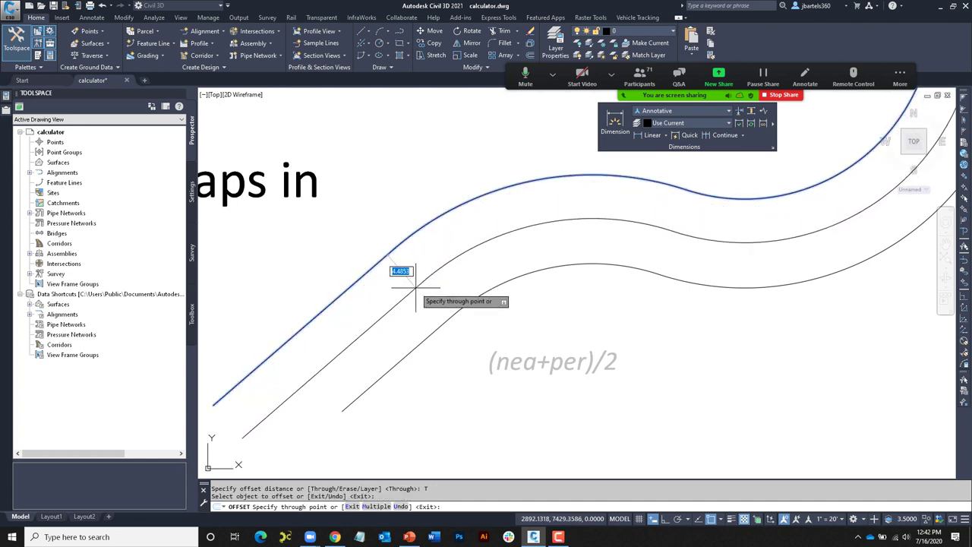
{"action": "type", "text": "'cal"}
{"action": "key", "text": "Return"}
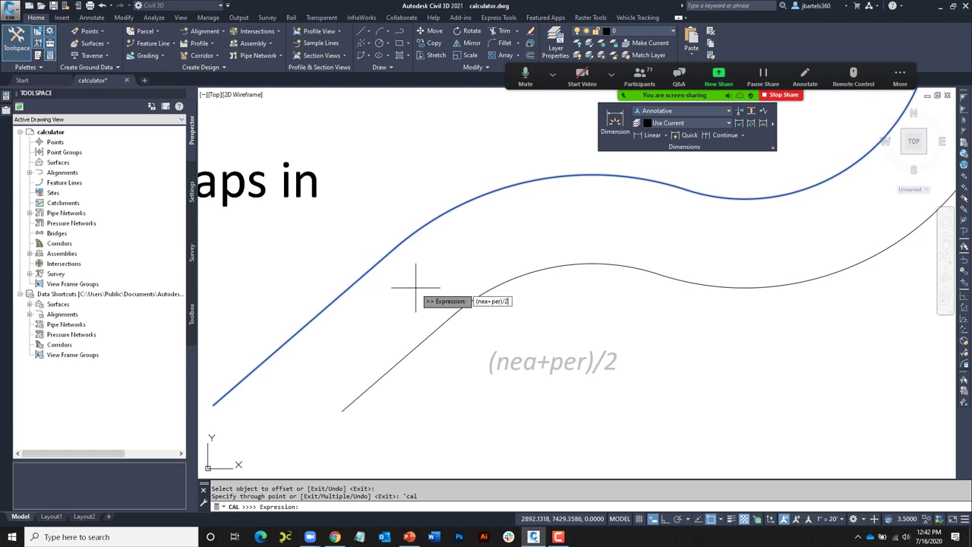
{"action": "key", "text": "Return"}
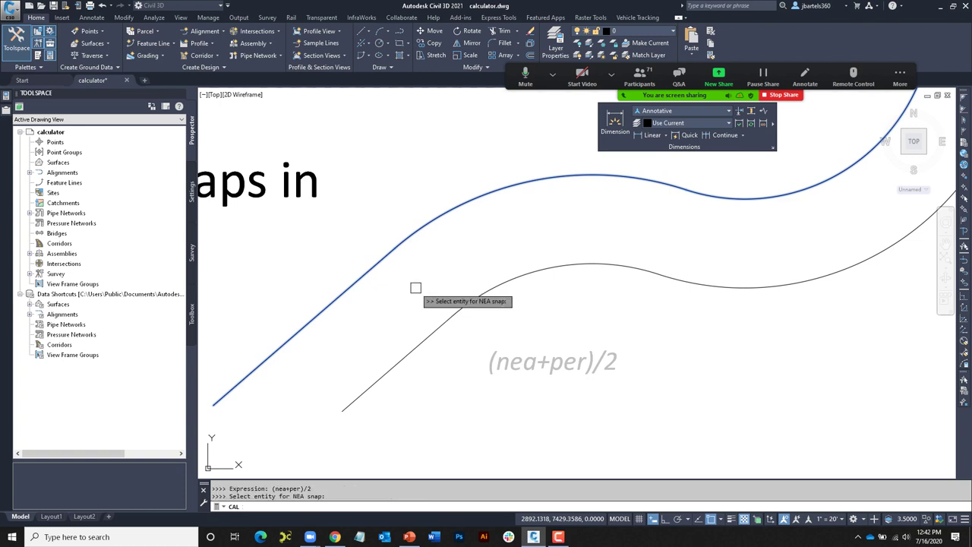
{"action": "left_click", "coordinate": [355, 282]}
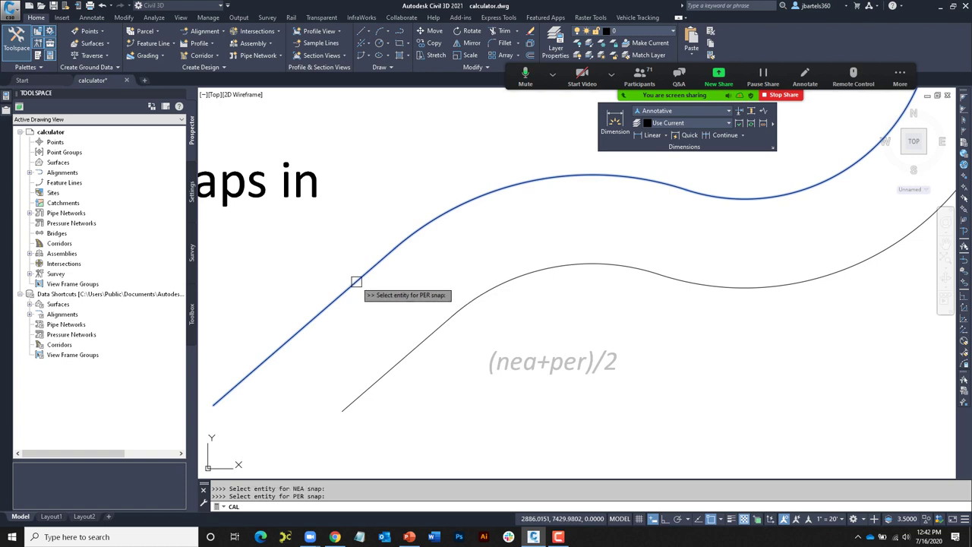
{"action": "left_click", "coordinate": [411, 349]}
{"action": "key", "text": "Escape"}
{"action": "key", "text": "Escape"}
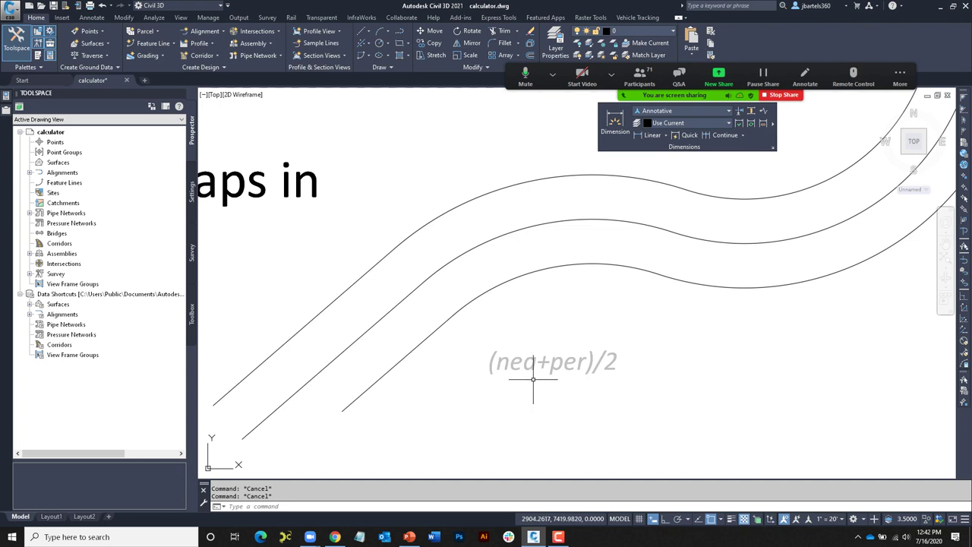
Measure the angle between the two lines with CAL expression ang(int,end,end), picking the apex, then the lower and upper lines' far ends
{"action": "scroll", "coordinate": [569, 324], "scroll_direction": "down", "scroll_amount": 2}
{"action": "mouse_move", "coordinate": [592, 306]}
{"action": "middle_mouse_down"}
{"action": "mouse_move", "coordinate": [631, 256]}
{"action": "mouse_move", "coordinate": [582, 449]}
{"action": "middle_mouse_up"}
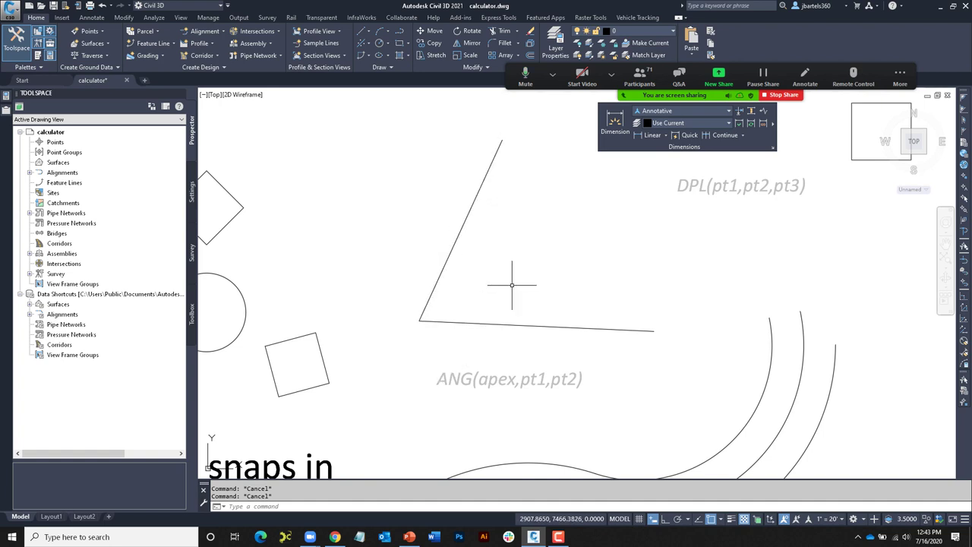
{"action": "type", "text": "l"}
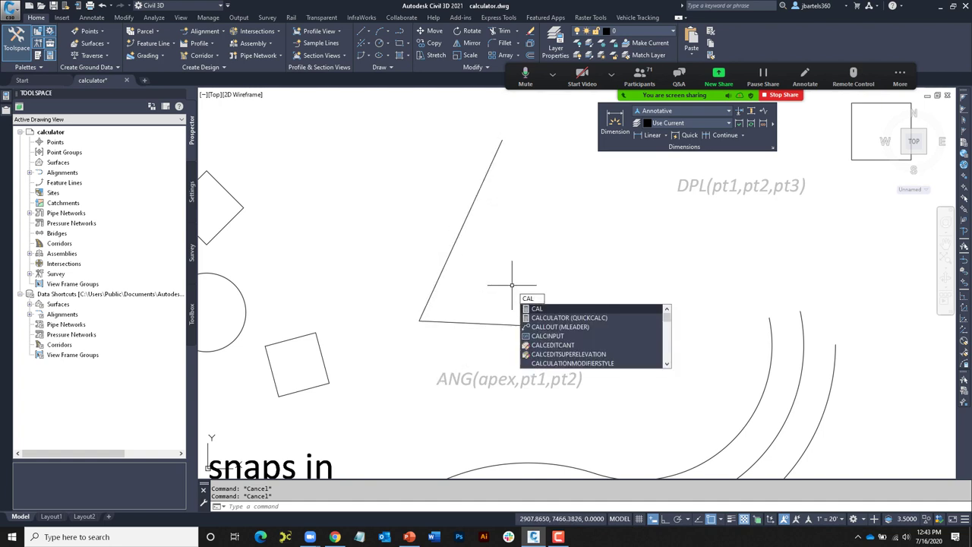
{"action": "key", "text": "Return"}
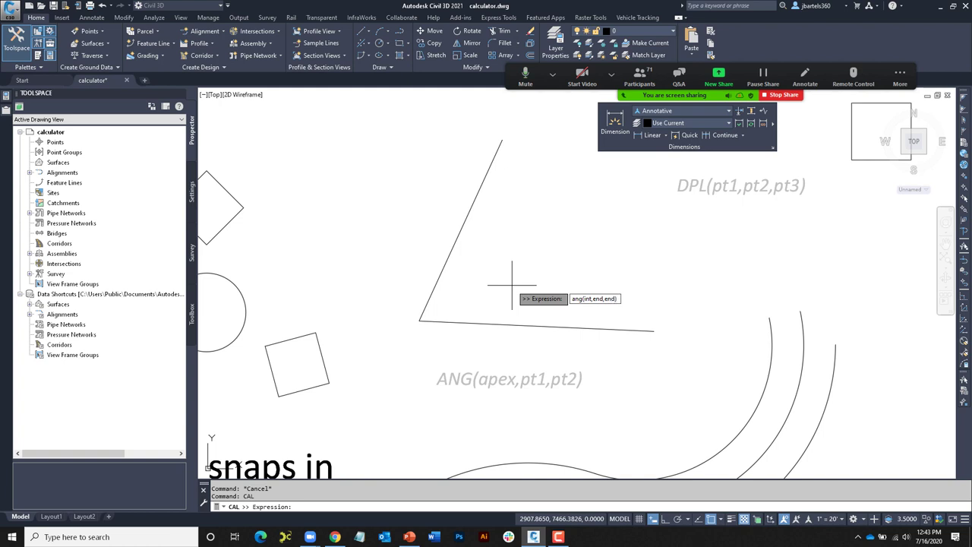
{"action": "key", "text": "Return"}
{"action": "left_click", "coordinate": [418, 320]}
{"action": "left_click", "coordinate": [653, 329]}
{"action": "left_click", "coordinate": [502, 144]}
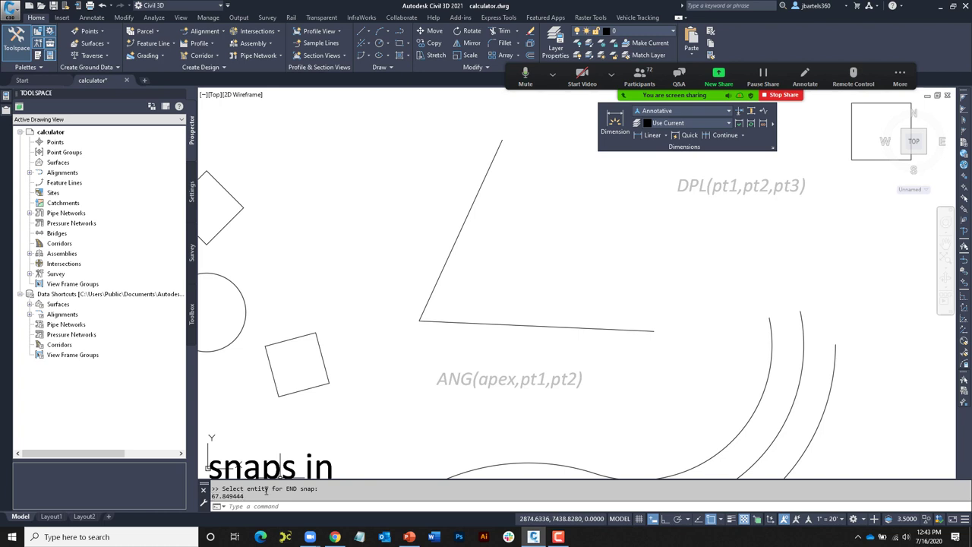
{"action": "key", "text": "Escape"}
{"action": "key", "text": "Escape"}
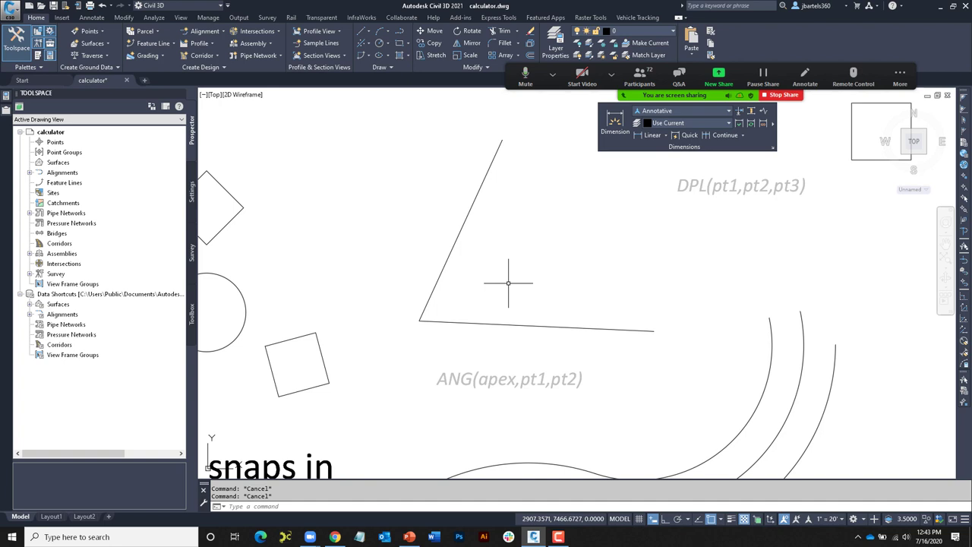
Make two rotated copies of the lower line about the apex, trisecting the angle with the transparent CAL expression ang(int,end,end)/3
{"action": "left_click", "coordinate": [444, 321]}
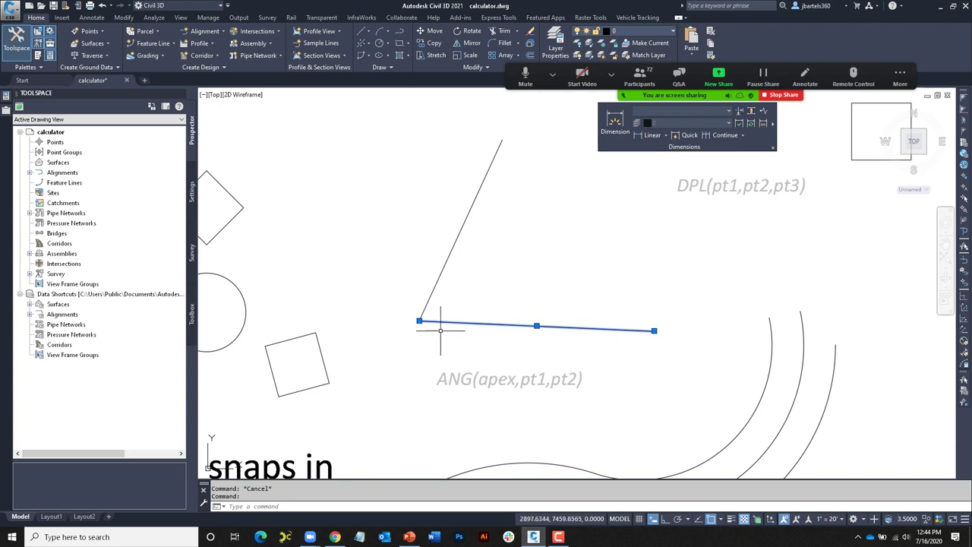
{"action": "left_click", "coordinate": [419, 320]}
{"action": "right_click", "coordinate": [419, 321]}
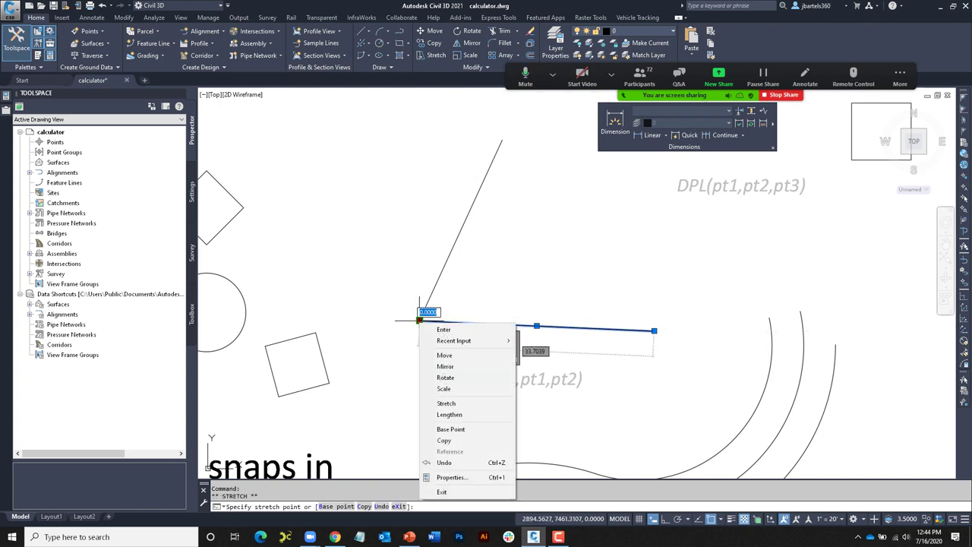
{"action": "left_click", "coordinate": [445, 378]}
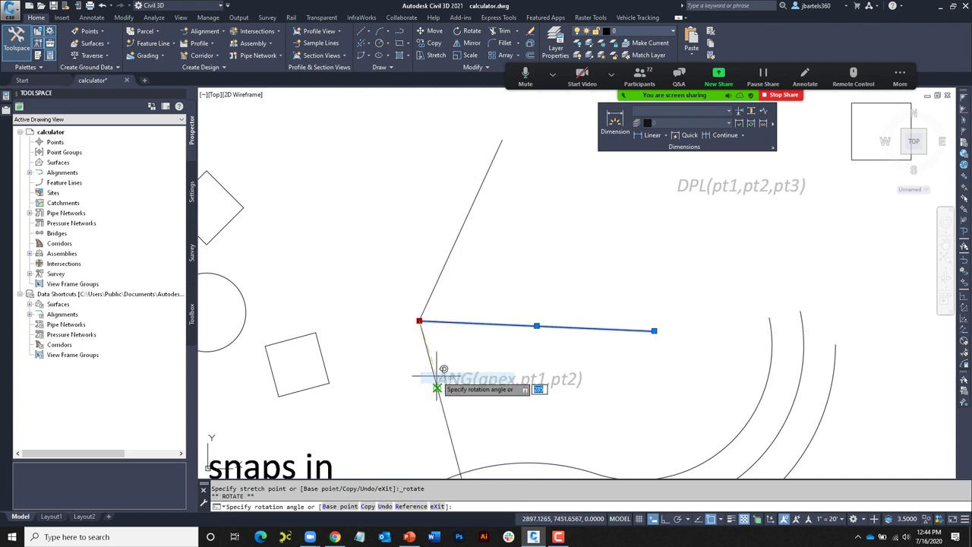
{"action": "left_click", "coordinate": [369, 507]}
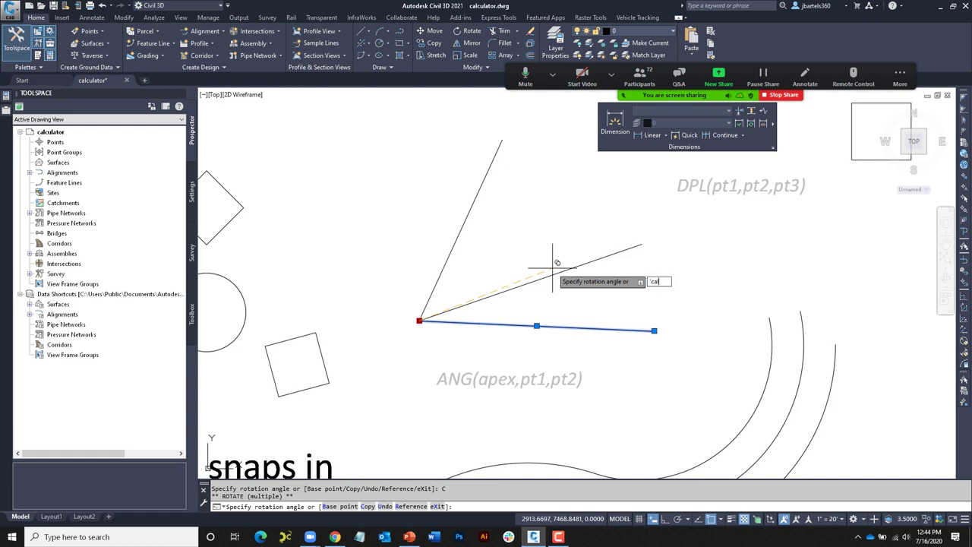
{"action": "type", "text": "'cal"}
{"action": "key", "text": "Return"}
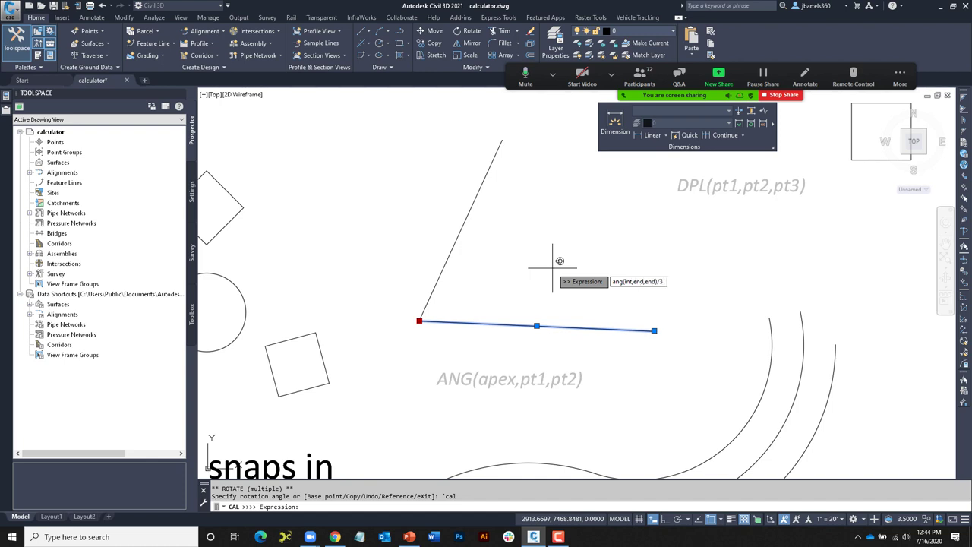
{"action": "key", "text": "Return"}
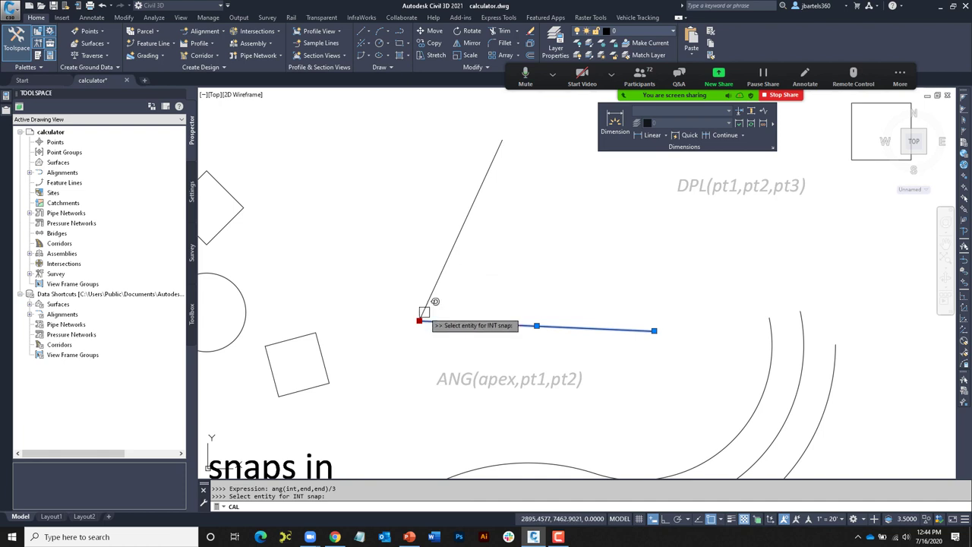
{"action": "left_click", "coordinate": [422, 318]}
{"action": "left_click", "coordinate": [655, 329]}
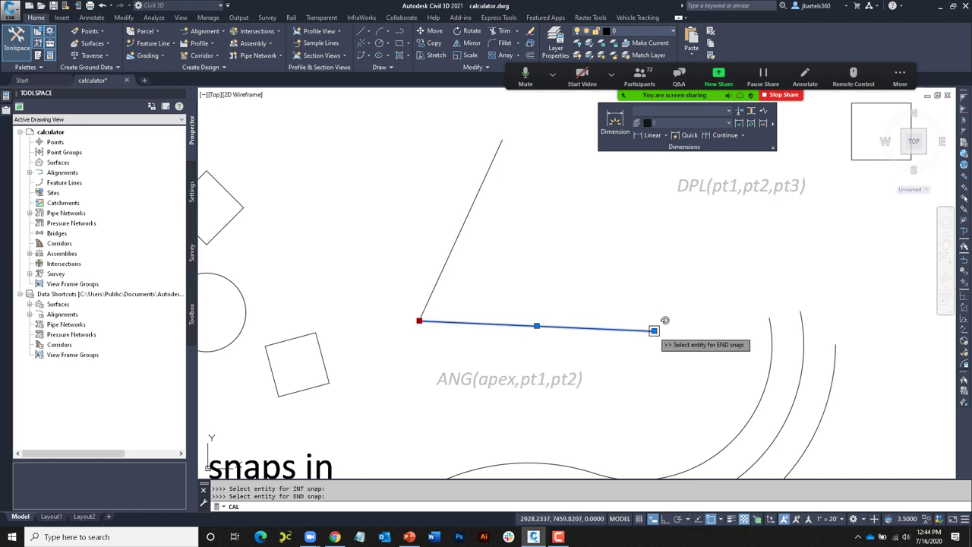
{"action": "left_click", "coordinate": [510, 130]}
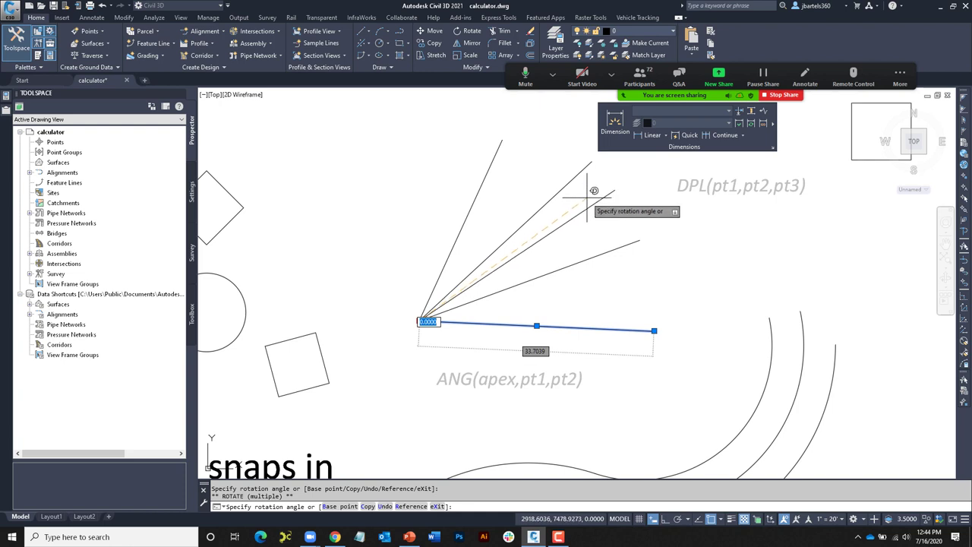
{"action": "key", "text": "Escape"}
{"action": "key", "text": "Escape"}
Add an angular dimension between each pair of neighbouring lines in the trisected angle, from the upper line down to the lower one
{"action": "middle_click_drag", "start_coordinate": [581, 200], "coordinate": [502, 248]}
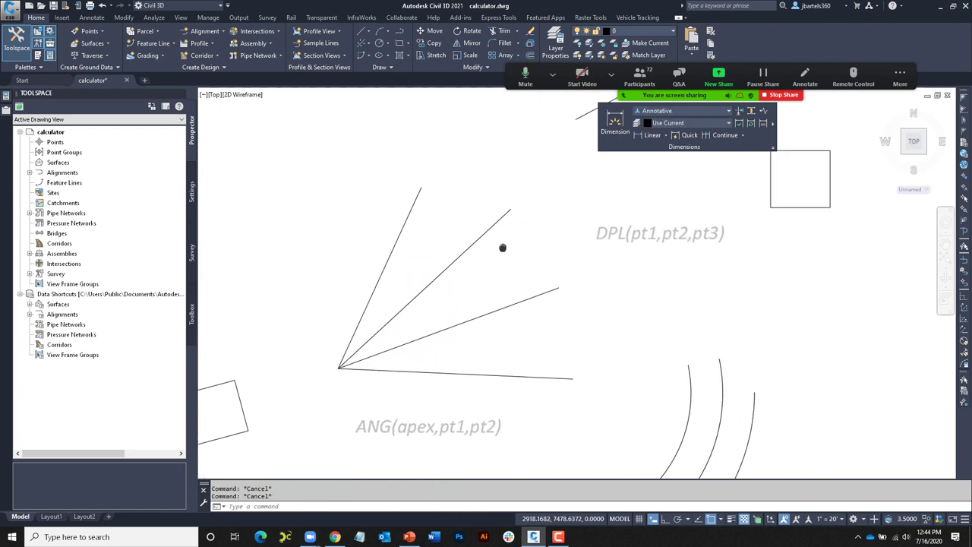
{"action": "left_click", "coordinate": [615, 121]}
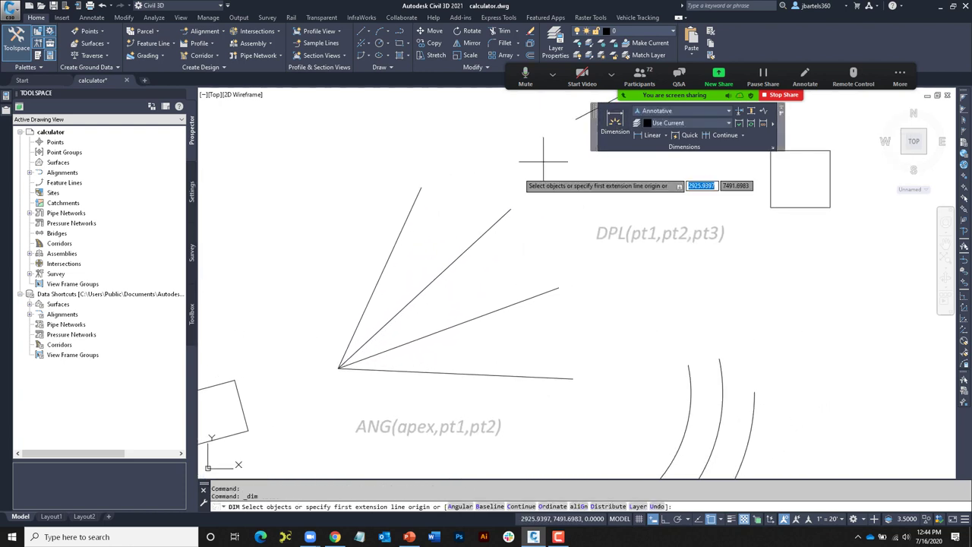
{"action": "left_click", "coordinate": [403, 227]}
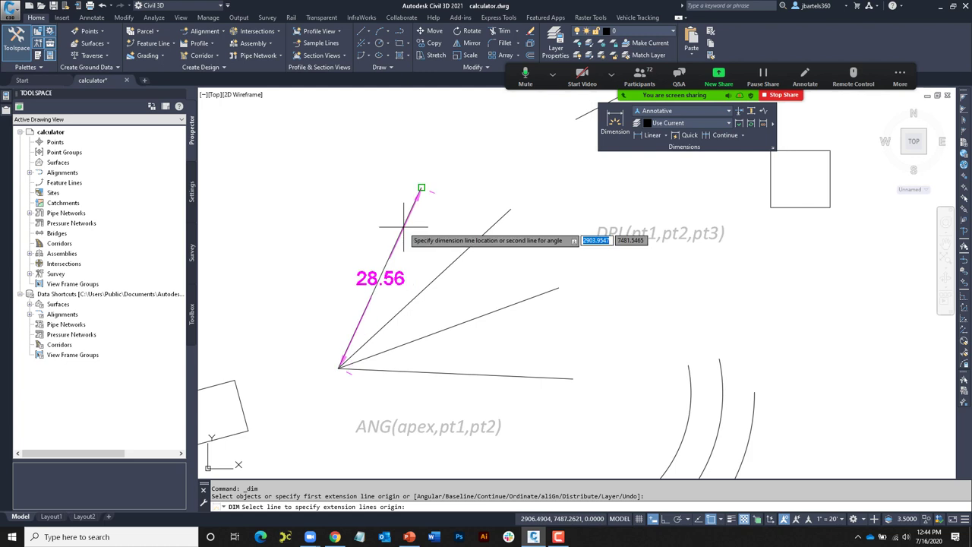
{"action": "left_click", "coordinate": [457, 259]}
{"action": "left_click", "coordinate": [450, 221]}
{"action": "left_click", "coordinate": [452, 263]}
{"action": "left_click", "coordinate": [475, 318]}
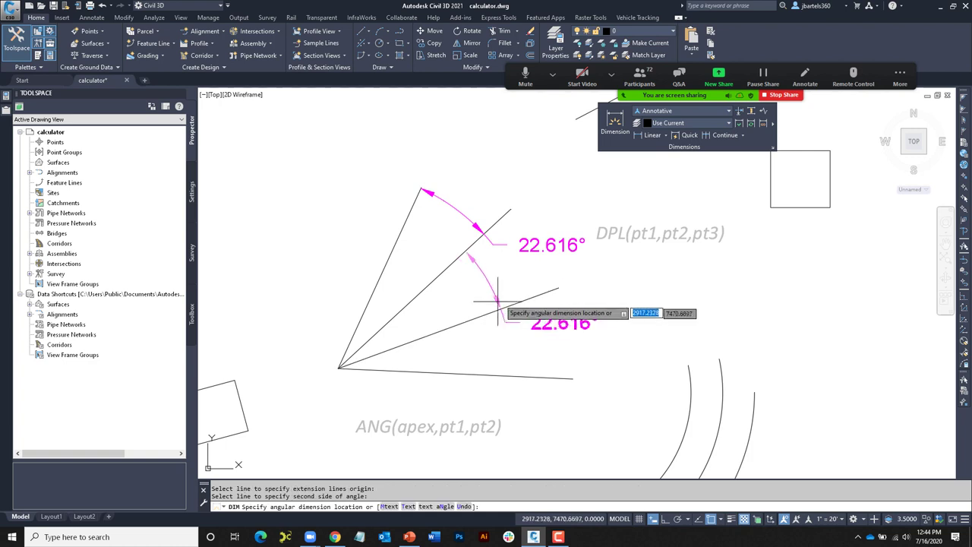
{"action": "left_click", "coordinate": [494, 303]}
{"action": "left_click", "coordinate": [466, 320]}
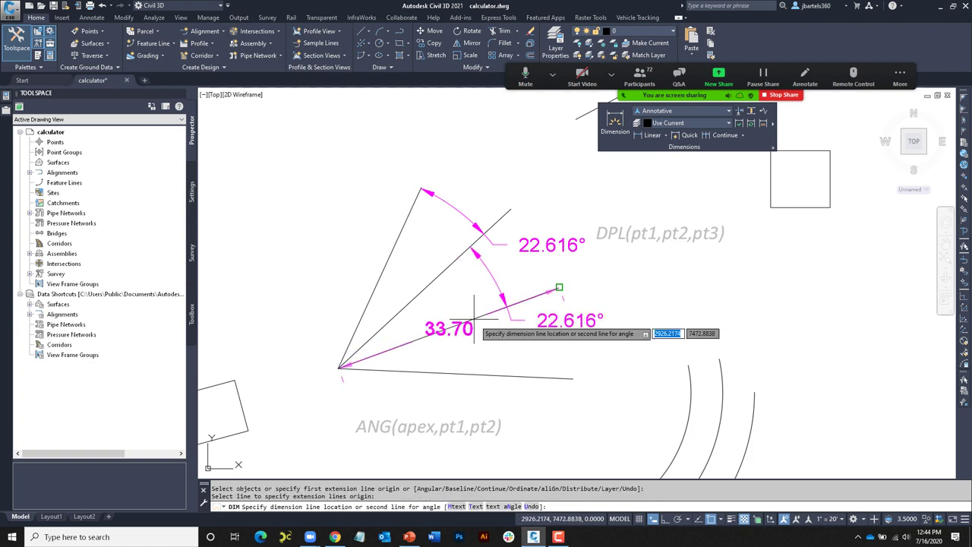
{"action": "left_click", "coordinate": [500, 372]}
{"action": "left_click", "coordinate": [504, 354]}
{"action": "key", "text": "Escape"}
{"action": "key", "text": "Escape"}
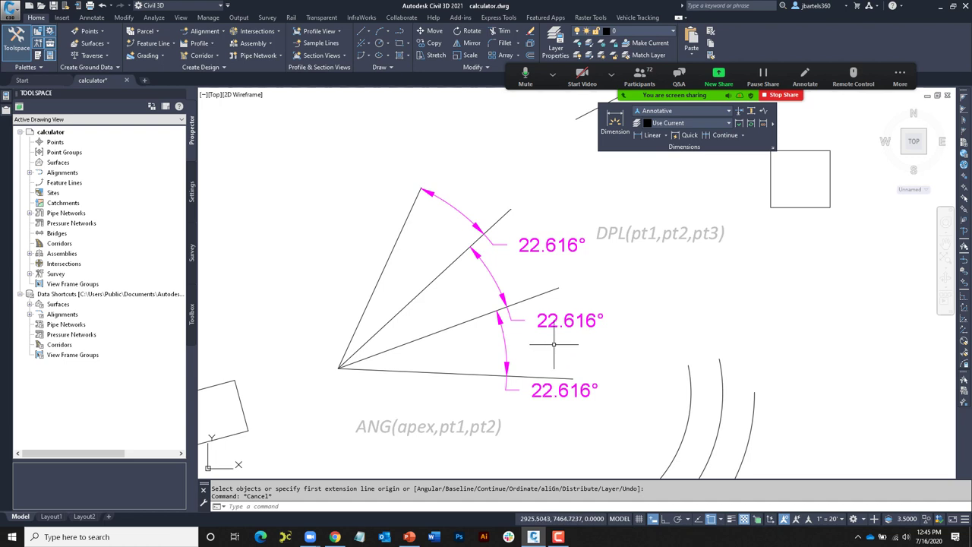
Erase the three angular dimensions and the two rotated line copies inside the angle
{"action": "left_click_drag", "start_coordinate": [565, 190], "coordinate": [460, 326]}
{"action": "key", "text": "Delete"}
Store the angle between the two lines in a CAL variable with A=ang(int,end,end), picking the apex and both far ends
{"action": "mouse_move", "coordinate": [468, 322]}
{"action": "middle_mouse_down"}
{"action": "mouse_move", "coordinate": [479, 323]}
{"action": "mouse_move", "coordinate": [484, 263]}
{"action": "middle_mouse_up"}
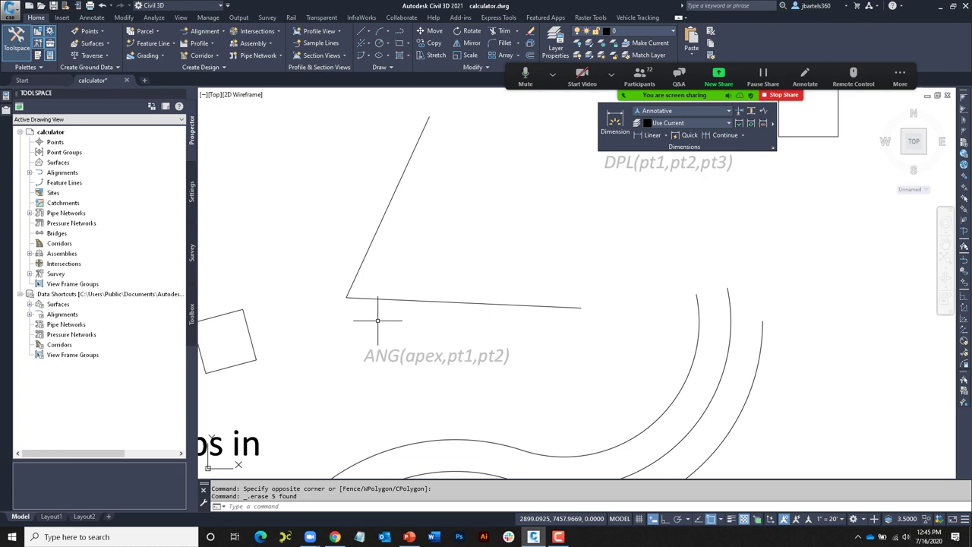
{"action": "middle_click_drag", "start_coordinate": [377, 320], "coordinate": [412, 315]}
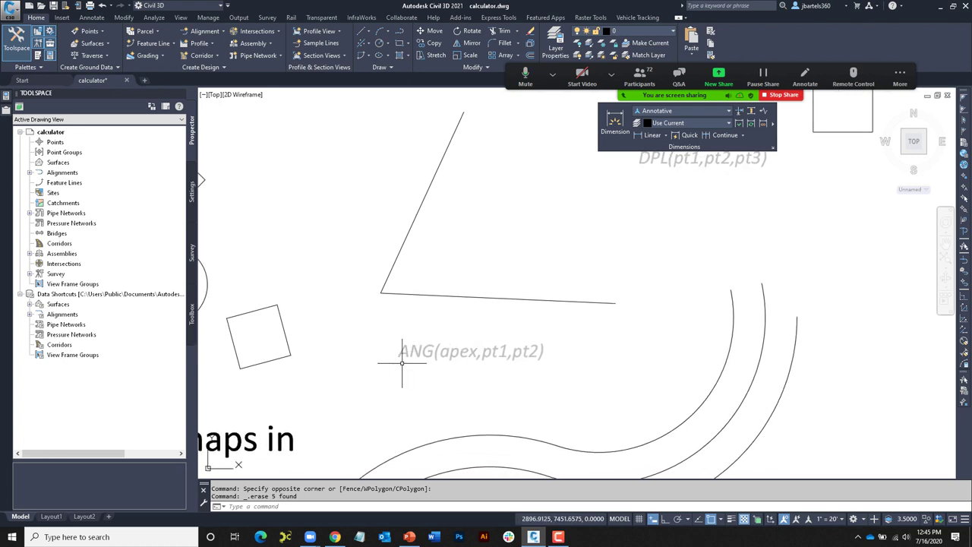
{"action": "type", "text": "cal"}
{"action": "key", "text": "Return"}
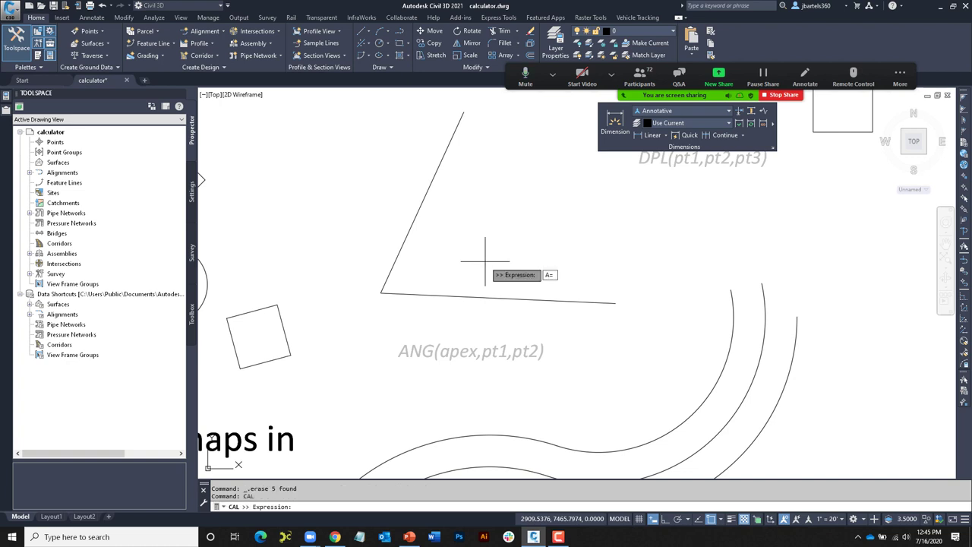
{"action": "type", "text": "A=ang(int,end,end"}
{"action": "key", "text": "Return"}
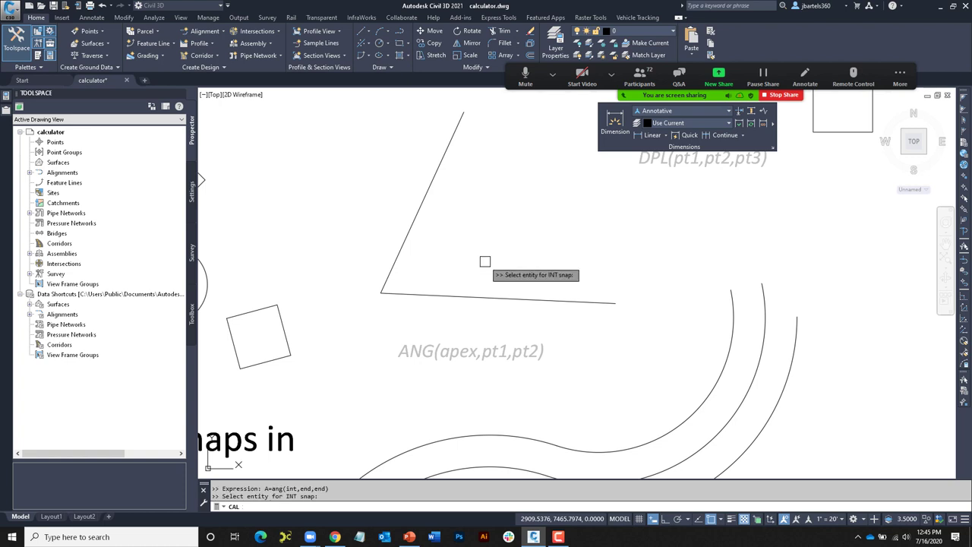
{"action": "left_click", "coordinate": [382, 290]}
{"action": "left_click", "coordinate": [612, 299]}
{"action": "left_click", "coordinate": [464, 114]}
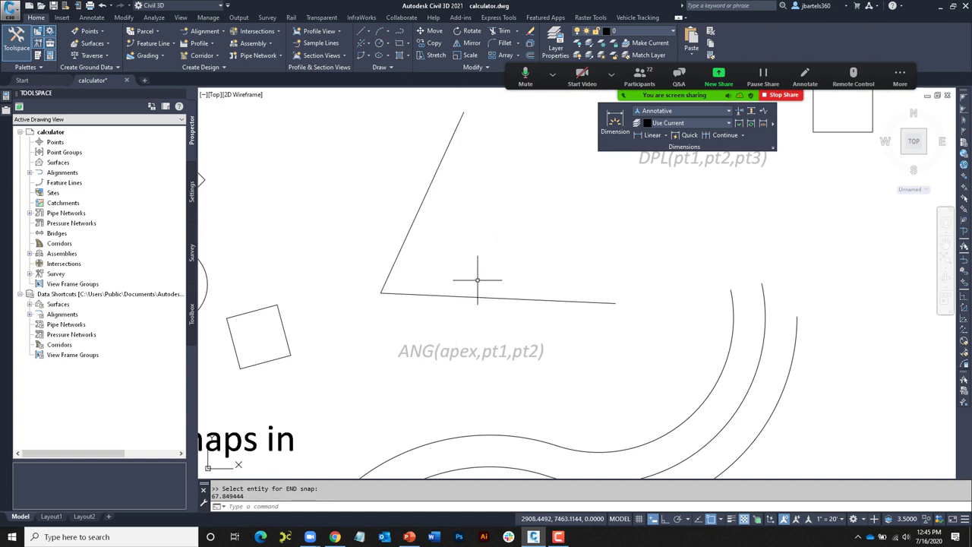
Rotate a copy of the lower line about the apex, setting the rotation angle with the transparent CAL expression A/2
{"action": "middle_click_drag", "start_coordinate": [489, 252], "coordinate": [479, 276]}
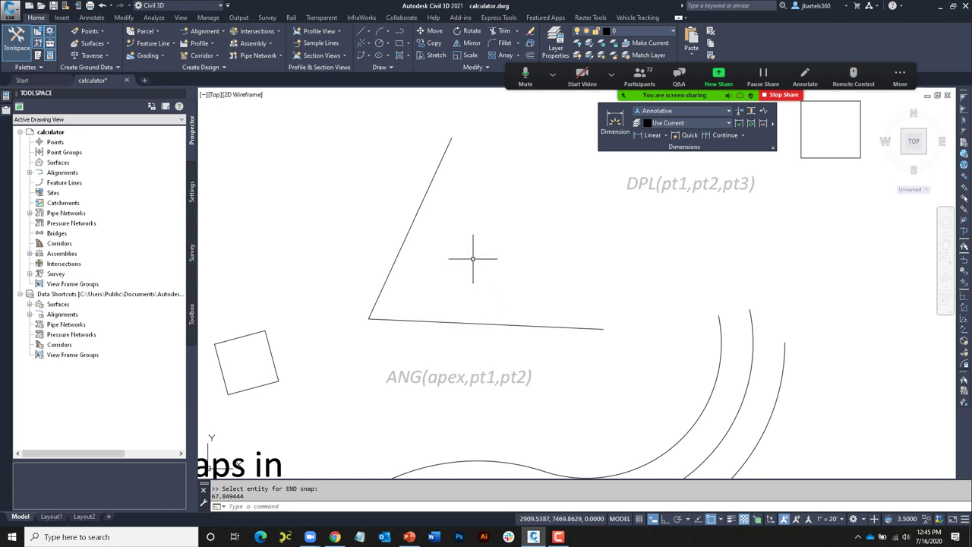
{"action": "left_click", "coordinate": [390, 319]}
{"action": "left_click", "coordinate": [368, 318]}
{"action": "right_click", "coordinate": [368, 319]}
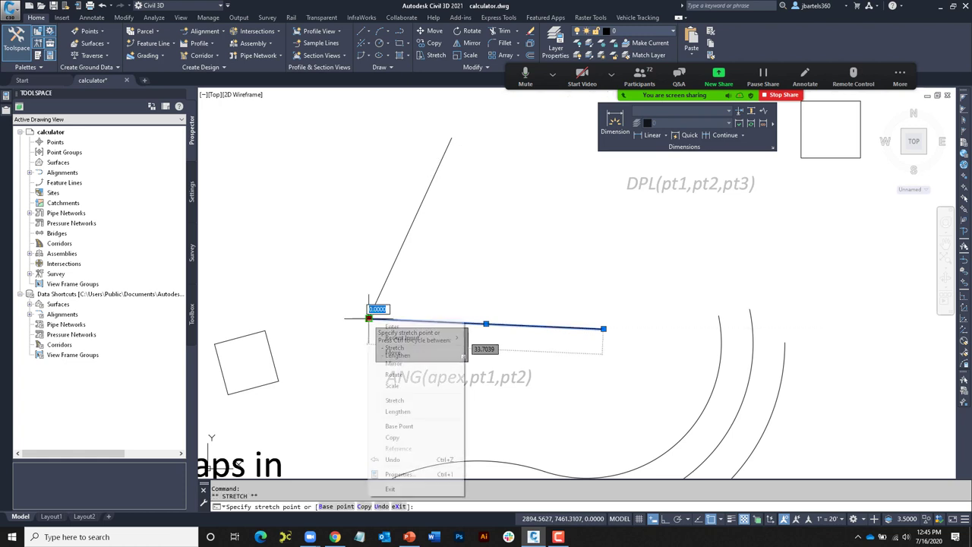
{"action": "left_click", "coordinate": [393, 374]}
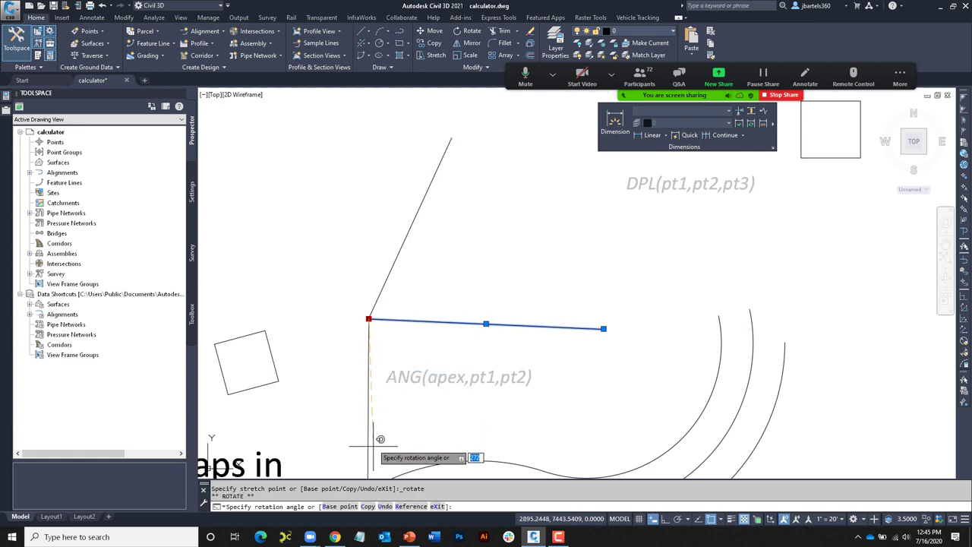
{"action": "left_click", "coordinate": [368, 506]}
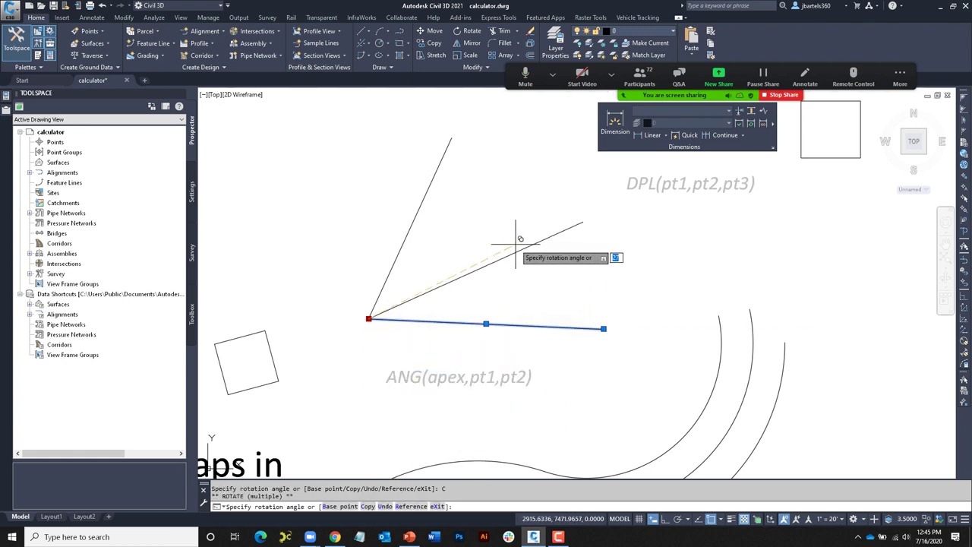
{"action": "type", "text": "'cal"}
{"action": "key", "text": "Return"}
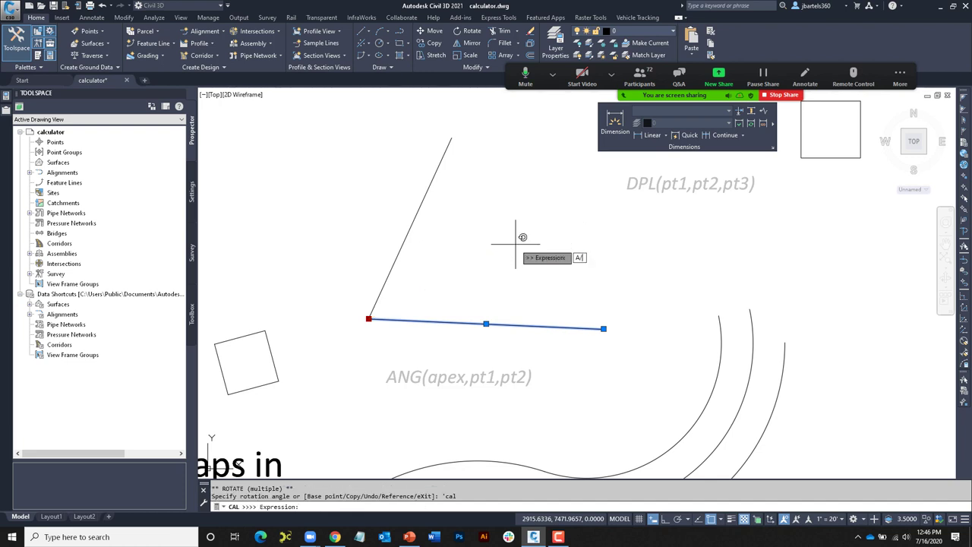
{"action": "type", "text": "A/2"}
{"action": "key", "text": "Return"}
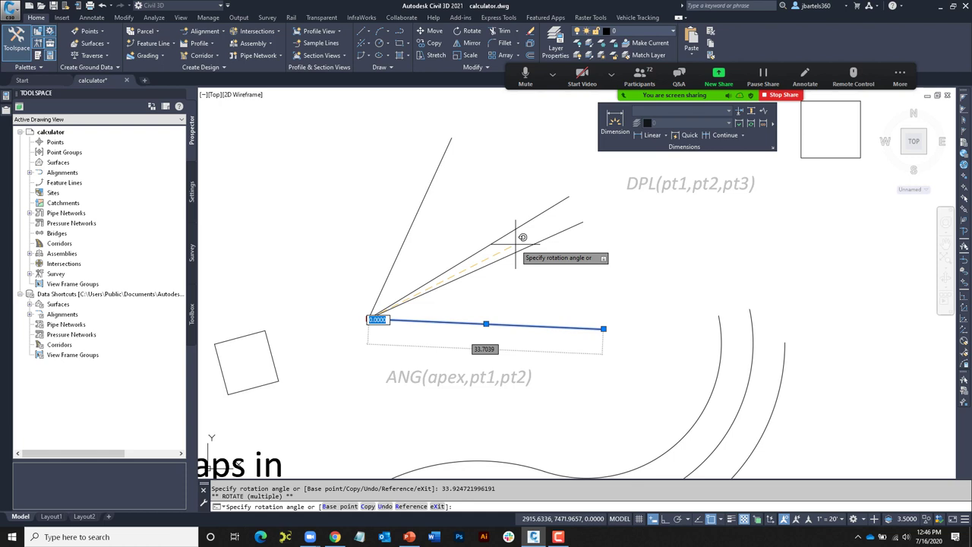
{"action": "key", "text": "Escape"}
{"action": "key", "text": "Escape"}
Calculate DPL(cen,end,int) with CAL, picking the small circle, the slanted line's upper end and the square's upper-left corner
{"action": "scroll", "coordinate": [532, 254], "scroll_direction": "down", "scroll_amount": 3}
{"action": "mouse_move", "coordinate": [521, 299]}
{"action": "middle_mouse_down"}
{"action": "mouse_move", "coordinate": [425, 297]}
{"action": "mouse_move", "coordinate": [412, 310]}
{"action": "middle_mouse_up"}
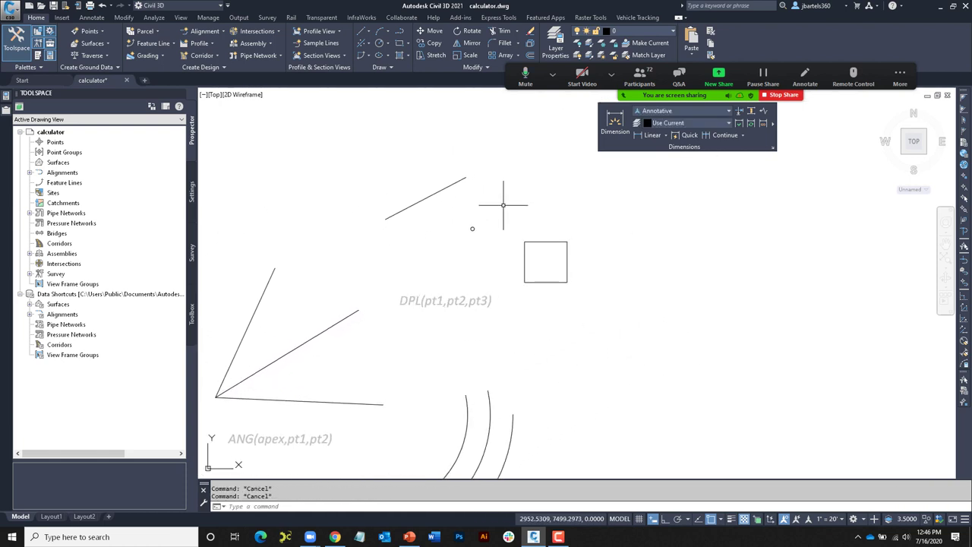
{"action": "scroll", "coordinate": [502, 204], "scroll_direction": "up", "scroll_amount": 2}
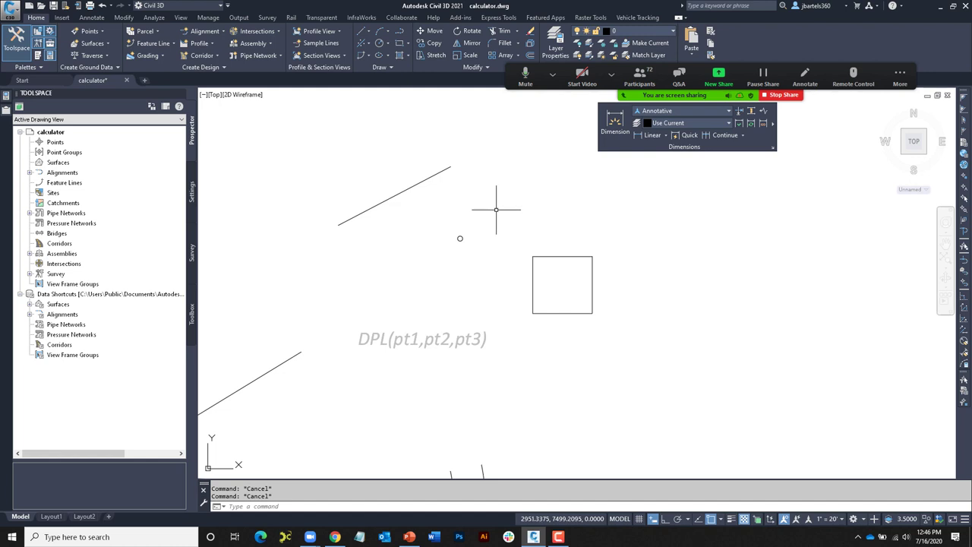
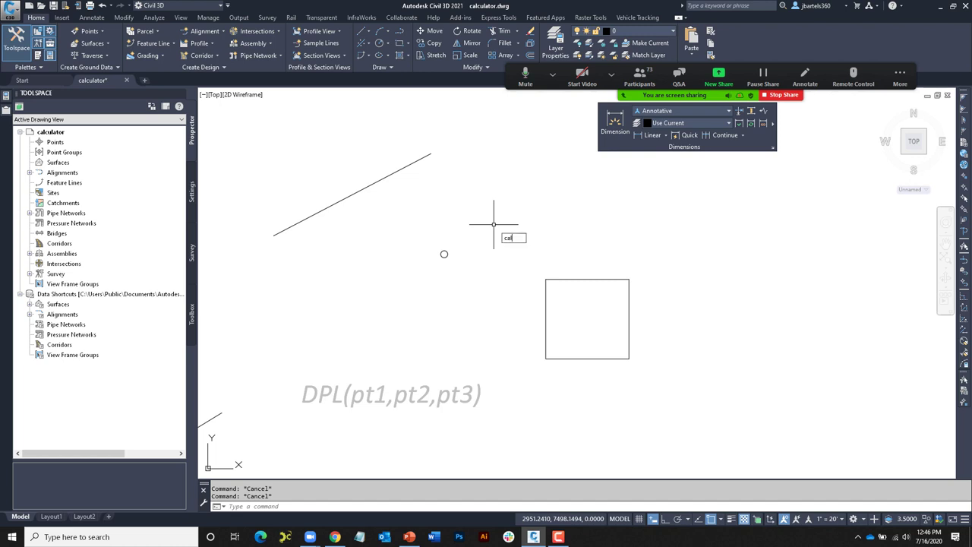
{"action": "key", "text": "Return"}
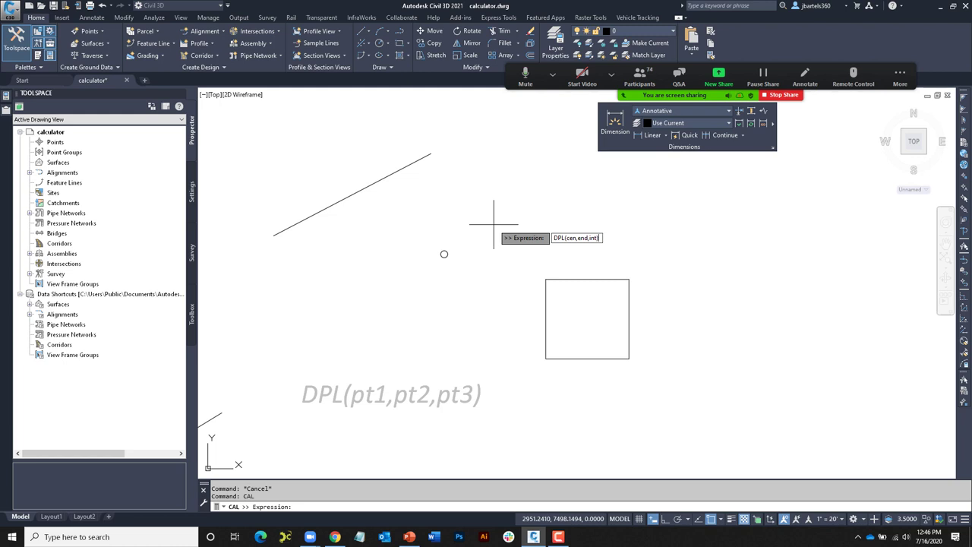
{"action": "key", "text": "Return"}
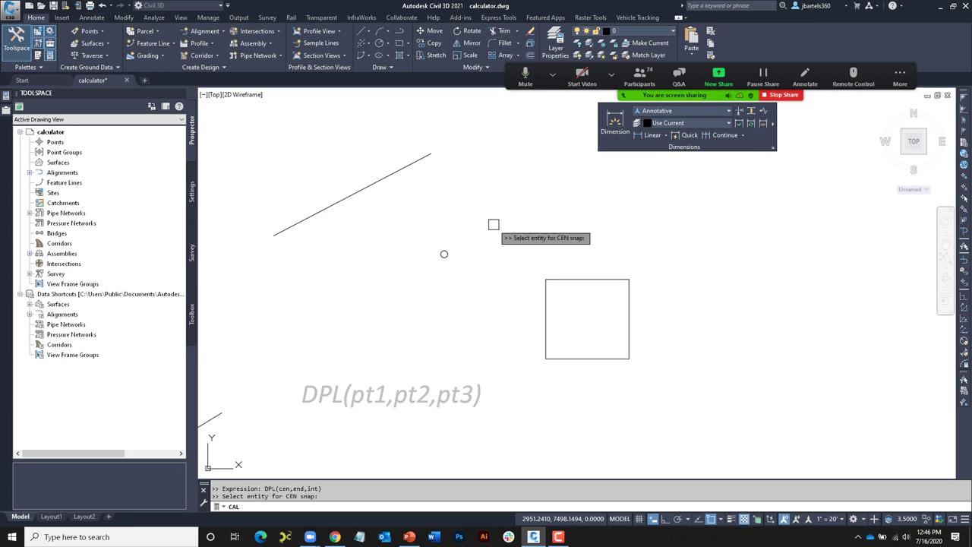
{"action": "left_click", "coordinate": [444, 252]}
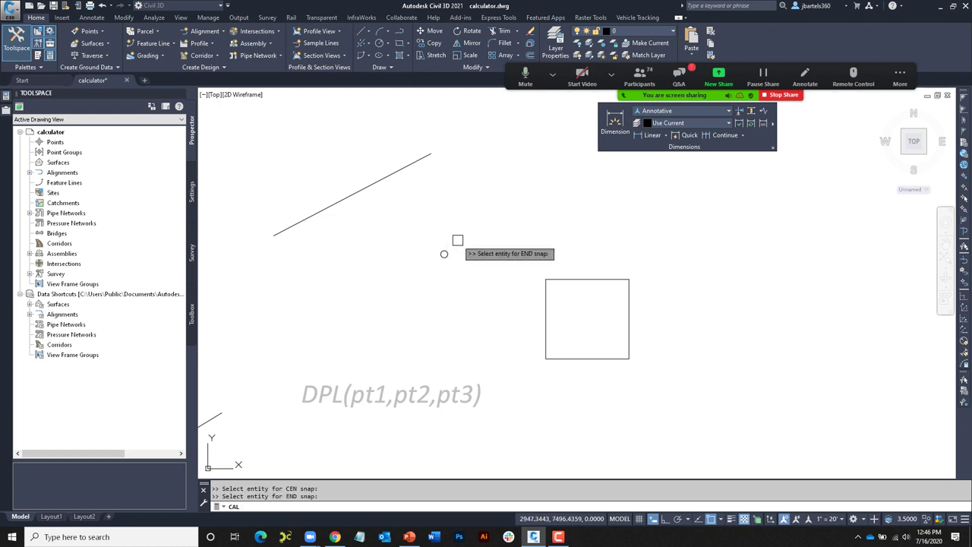
{"action": "left_click", "coordinate": [431, 153]}
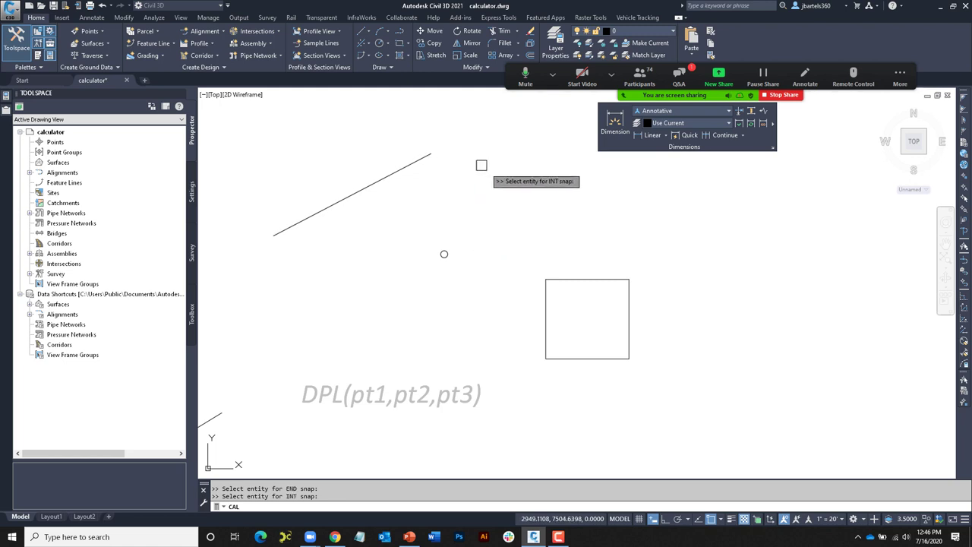
{"action": "left_click", "coordinate": [545, 279]}
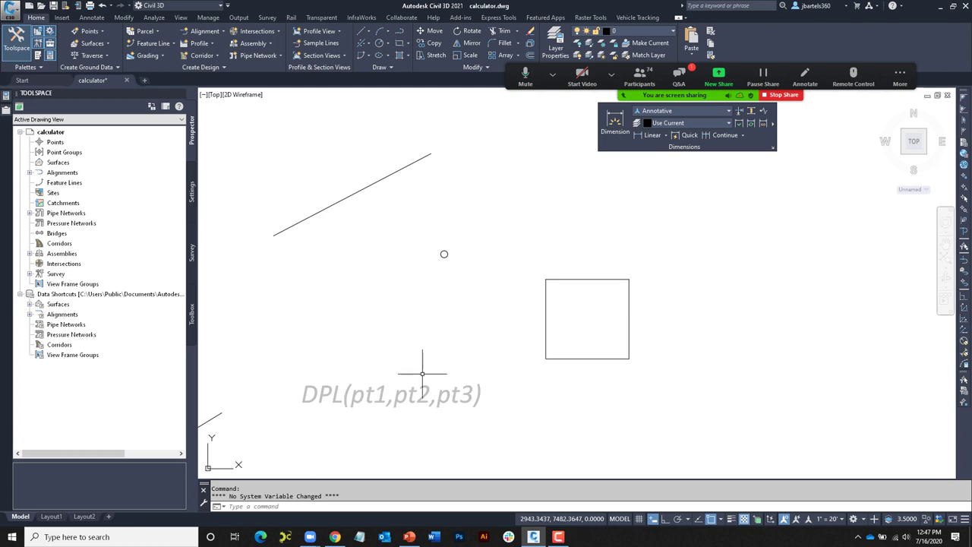
Copy the DPL result from the command history in the text window, then close that window
{"action": "key", "text": "F2"}
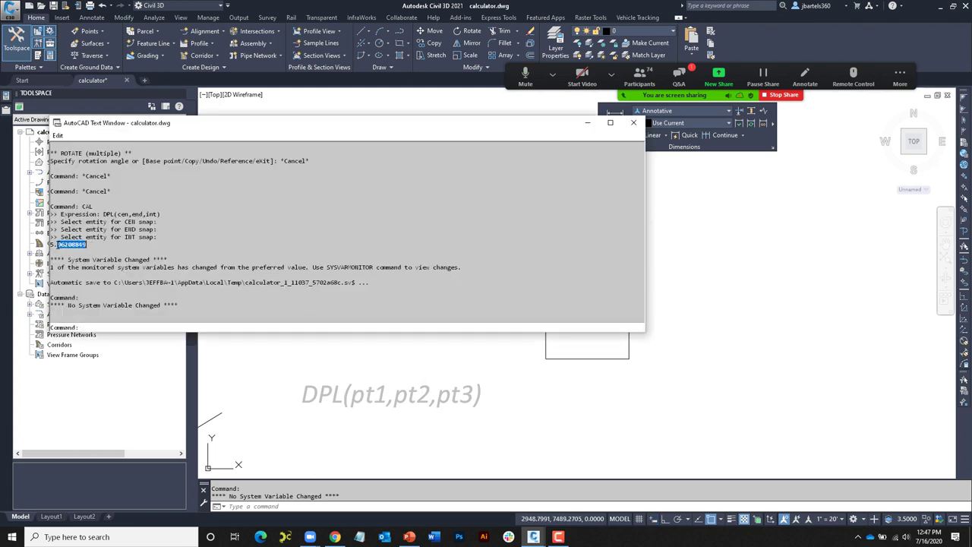
{"action": "right_click", "coordinate": [63, 247]}
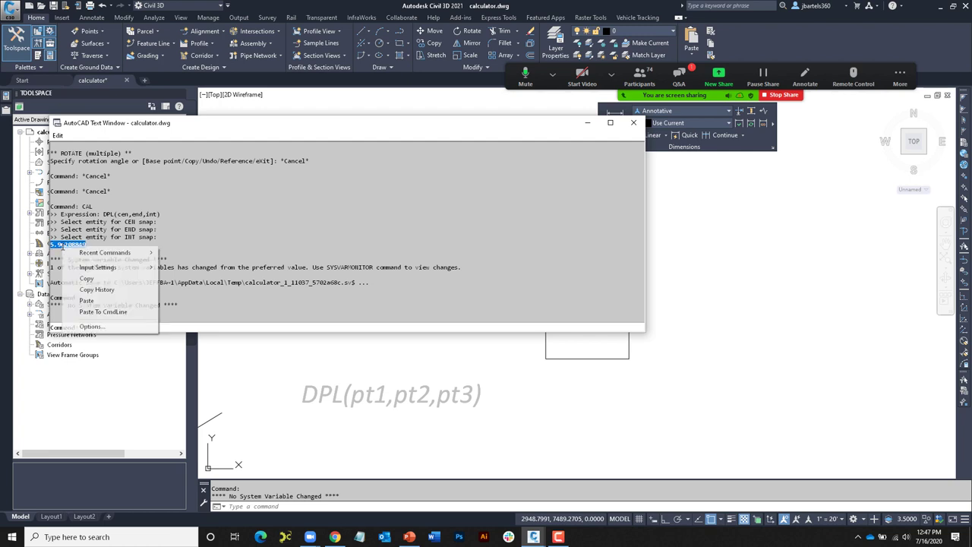
{"action": "left_click", "coordinate": [86, 278]}
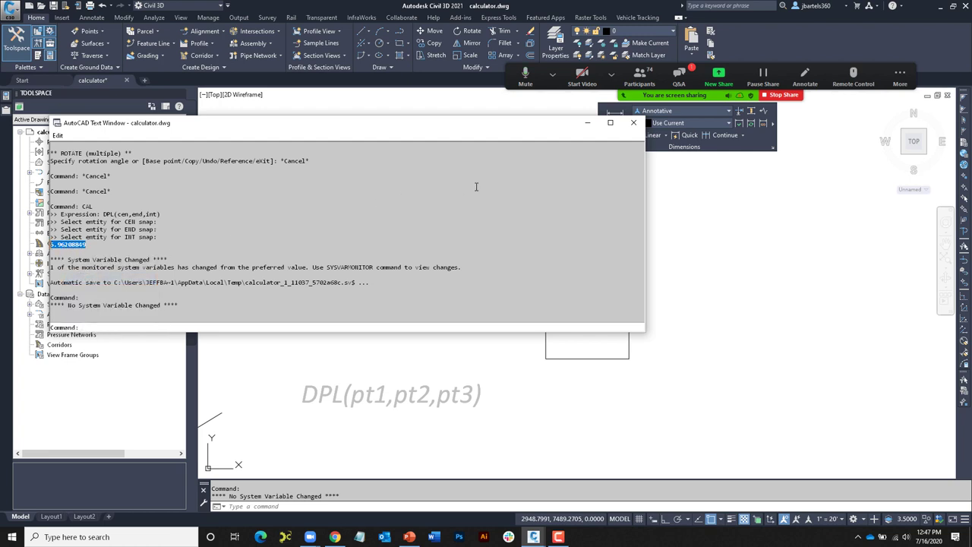
{"action": "left_click", "coordinate": [633, 122]}
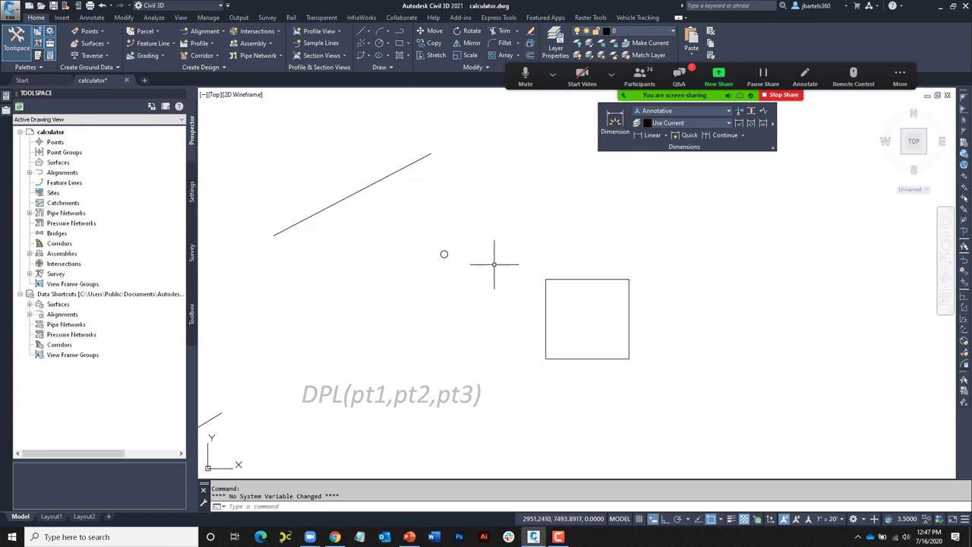
{"action": "key", "text": "Escape"}
Draw a polyline from the slanted line's upper end to the square's upper-left corner
{"action": "left_click", "coordinate": [401, 30]}
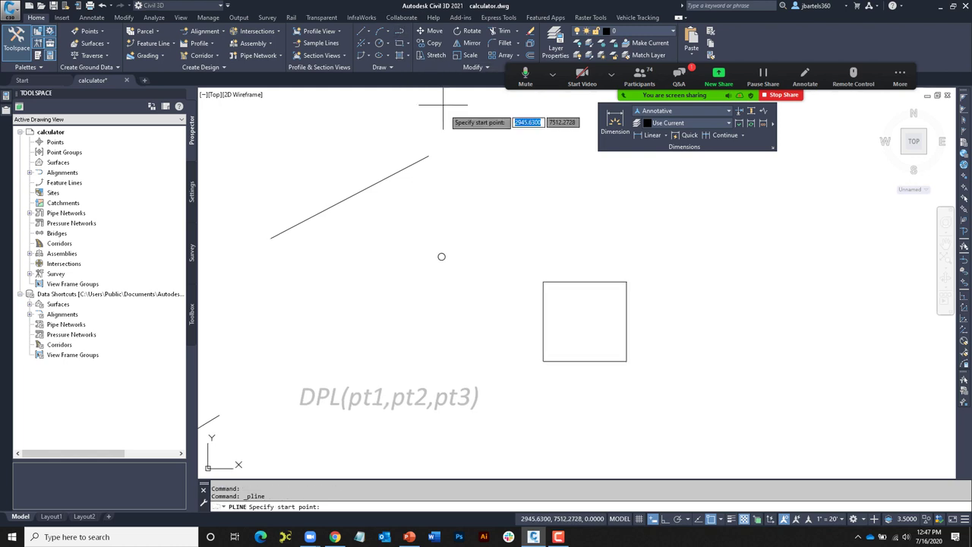
{"action": "left_click", "coordinate": [429, 156]}
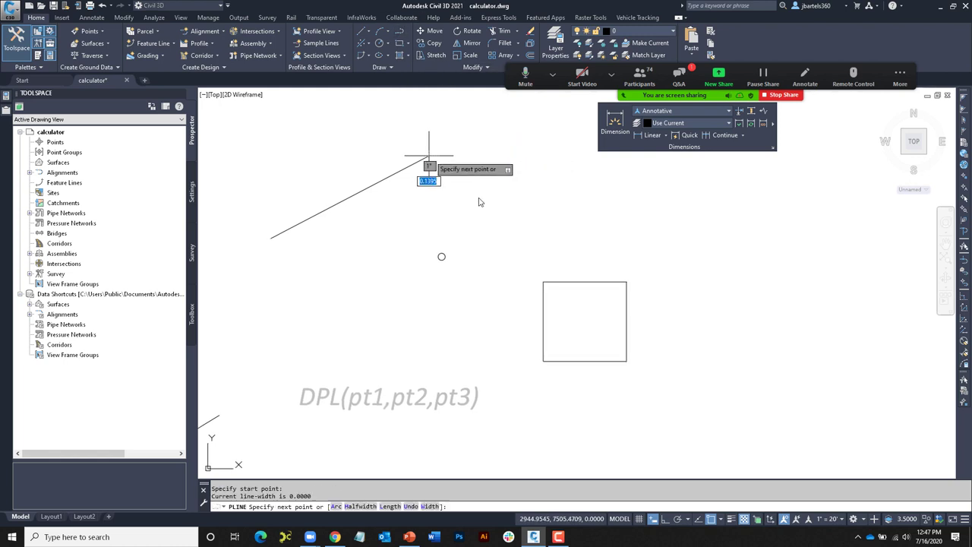
{"action": "left_click", "coordinate": [544, 282]}
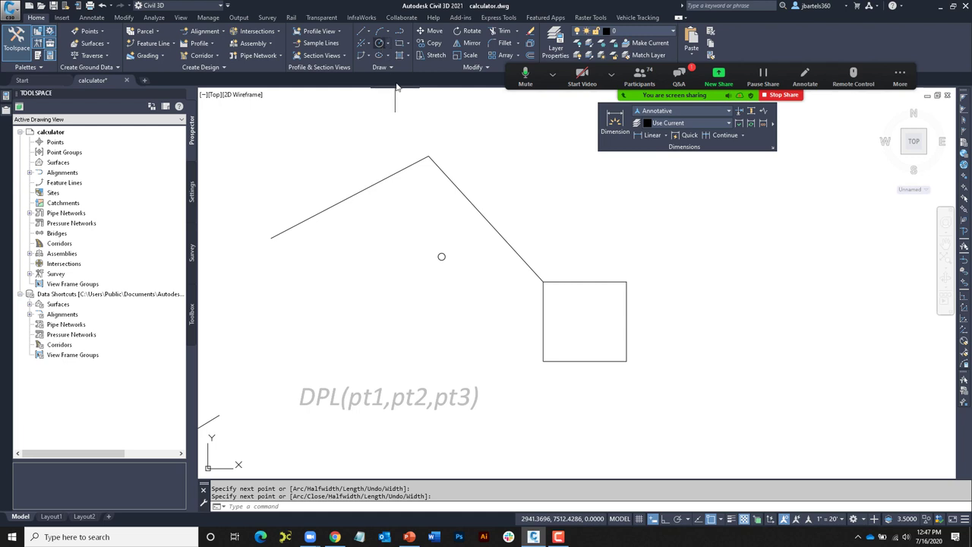
Draw a circle centred on the small circle, pasting the copied distance 5.96208849 as its radius
{"action": "left_click", "coordinate": [379, 43]}
{"action": "left_click", "coordinate": [441, 256]}
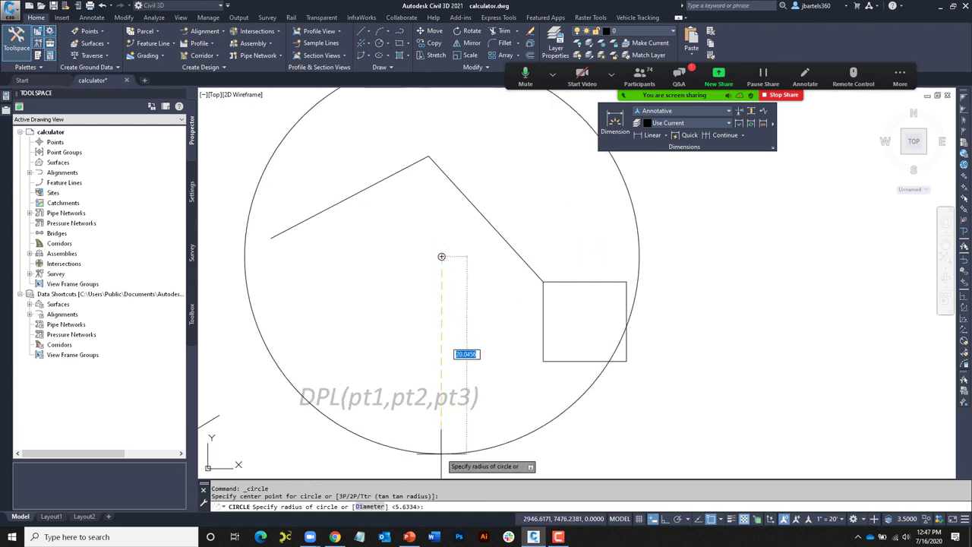
{"action": "right_click", "coordinate": [437, 505]}
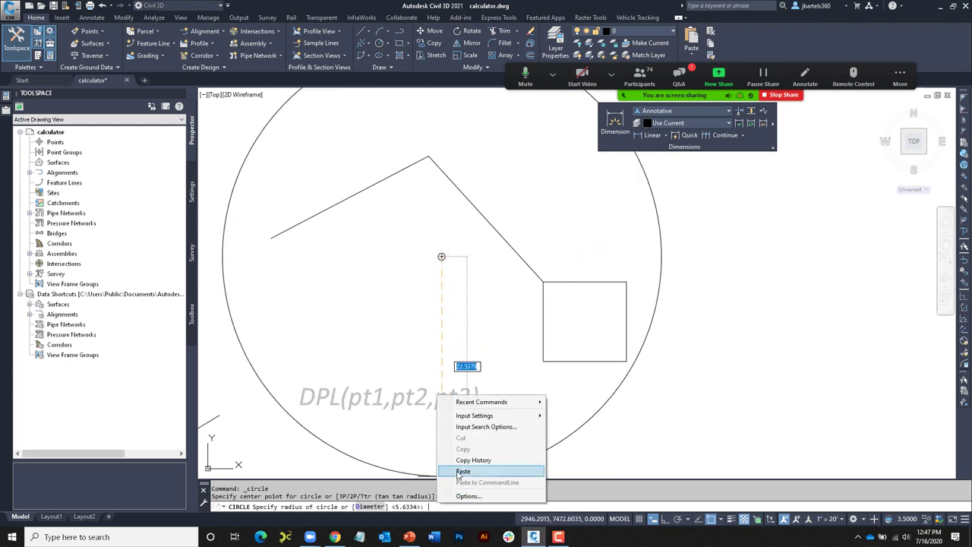
{"action": "left_click", "coordinate": [459, 470]}
{"action": "key", "text": "Return"}
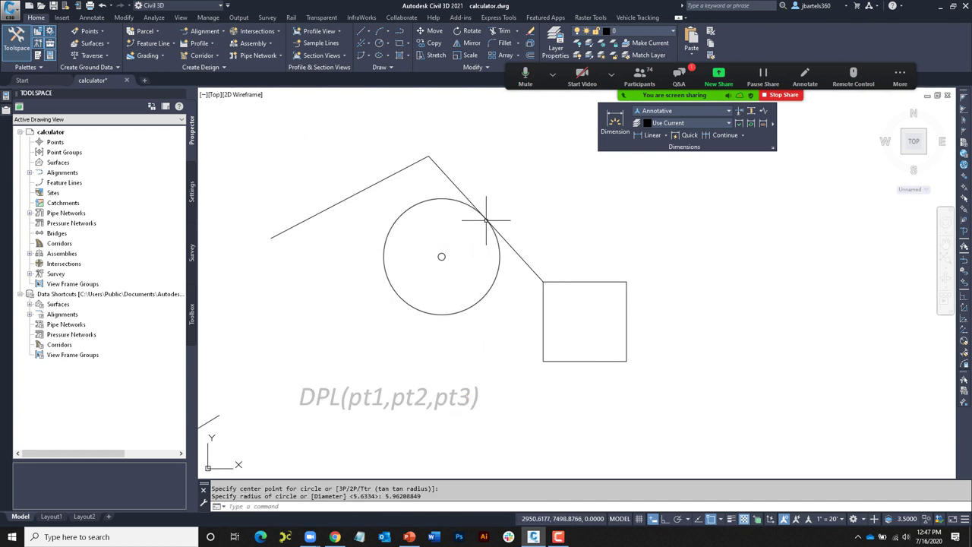
{"action": "scroll", "coordinate": [542, 219], "scroll_direction": "down", "scroll_amount": 2}
{"action": "key", "text": "Escape"}
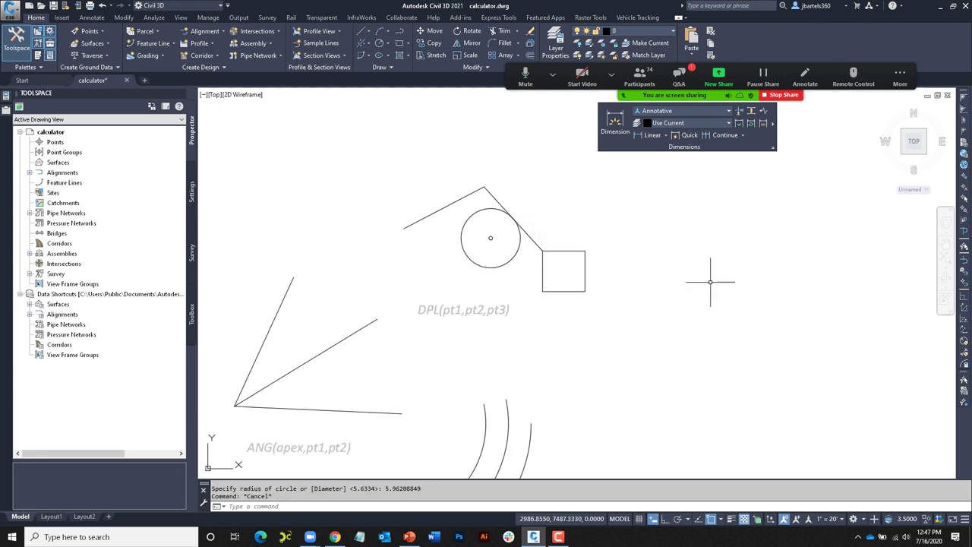
Start an Offset and set its distance with the transparent CAL function dee, picking the lower ends of the two parallel lines under DEE
{"action": "middle_click_drag", "start_coordinate": [716, 282], "coordinate": [593, 259]}
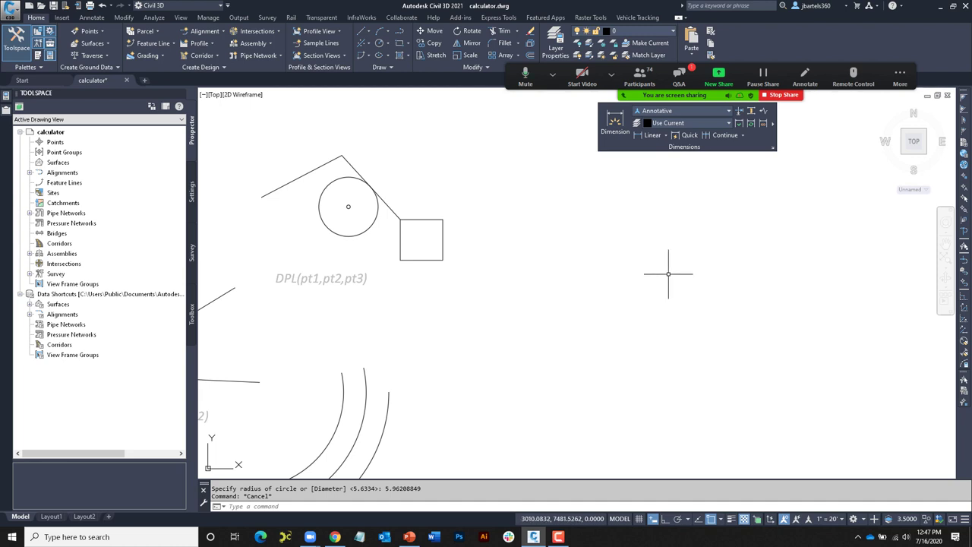
{"action": "middle_click_drag", "start_coordinate": [729, 276], "coordinate": [364, 257]}
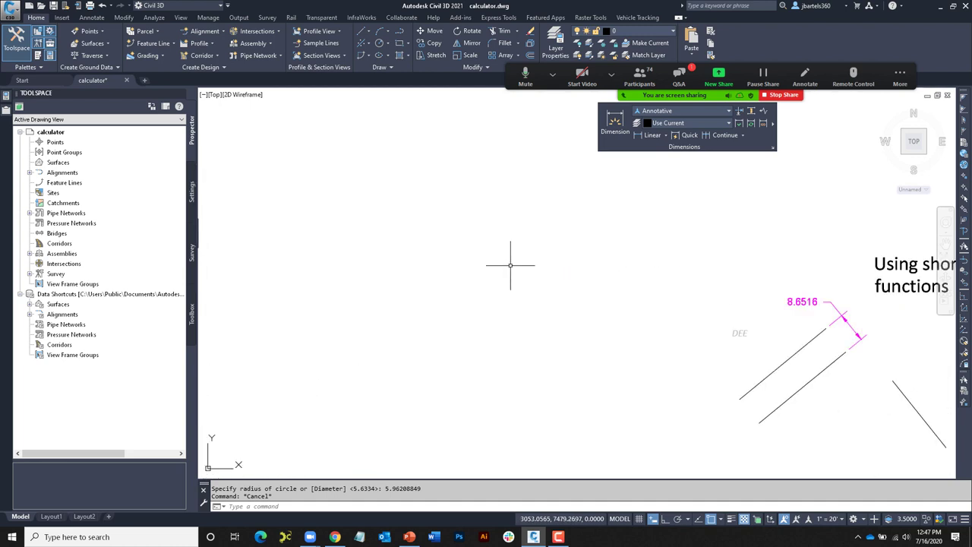
{"action": "mouse_move", "coordinate": [683, 266]}
{"action": "middle_mouse_down"}
{"action": "mouse_move", "coordinate": [475, 230]}
{"action": "mouse_move", "coordinate": [334, 230]}
{"action": "middle_mouse_up"}
{"action": "scroll", "coordinate": [383, 284], "scroll_direction": "up", "scroll_amount": 1}
{"action": "middle_click_drag", "start_coordinate": [383, 283], "coordinate": [350, 261]}
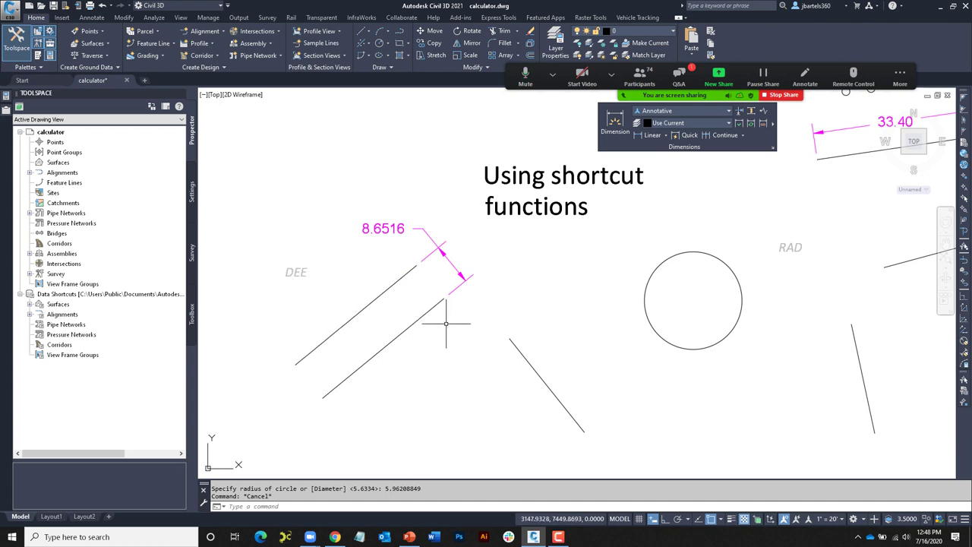
{"action": "left_click", "coordinate": [529, 56]}
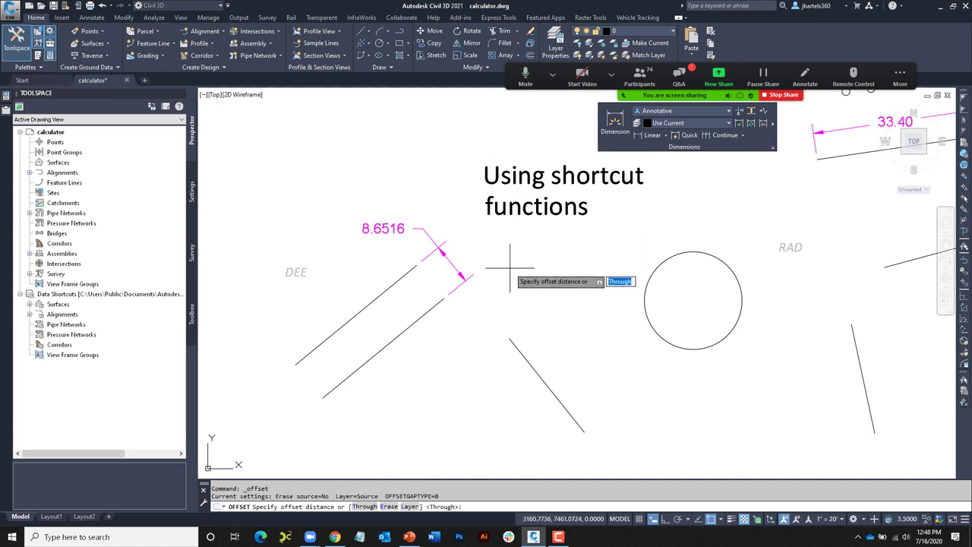
{"action": "type", "text": "'cal"}
{"action": "key", "text": "Return"}
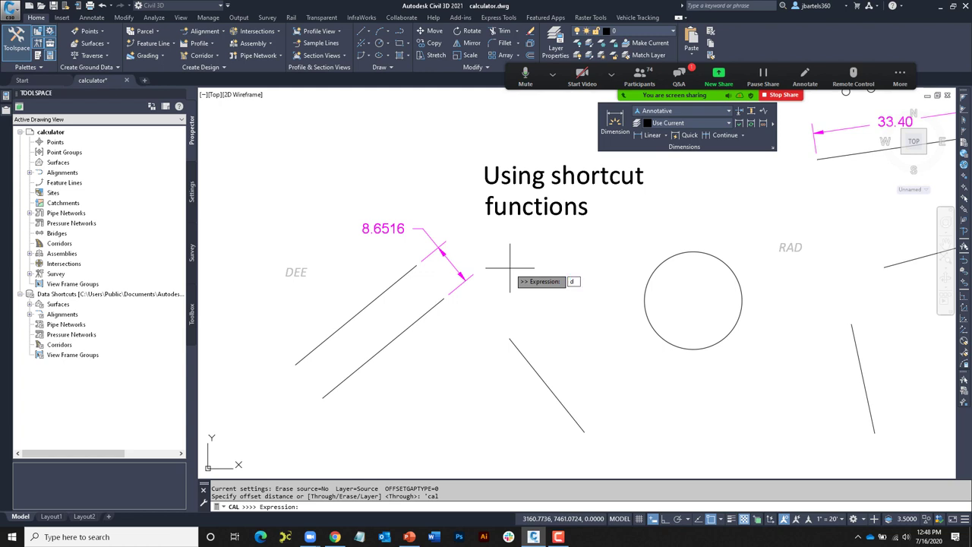
{"action": "key", "text": "Return"}
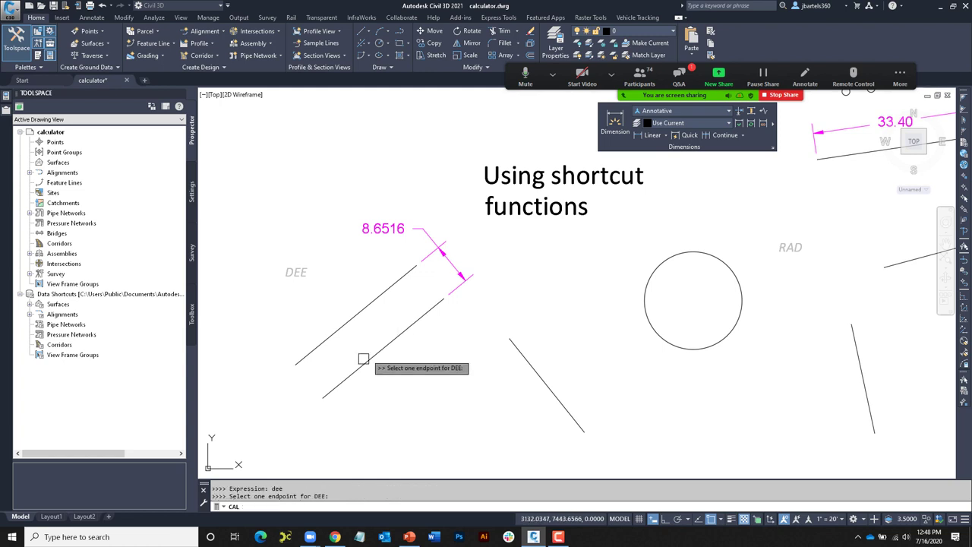
{"action": "left_click", "coordinate": [322, 396]}
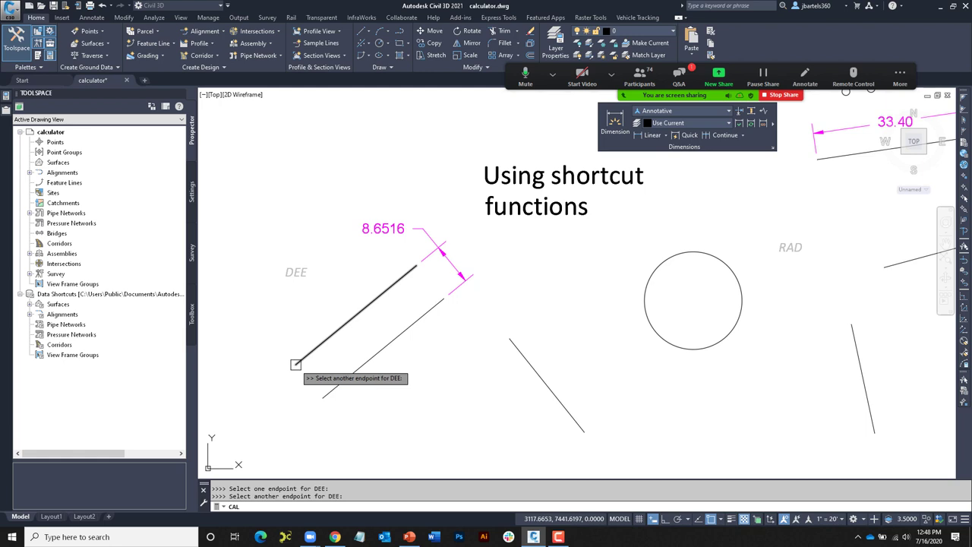
{"action": "left_click", "coordinate": [298, 364]}
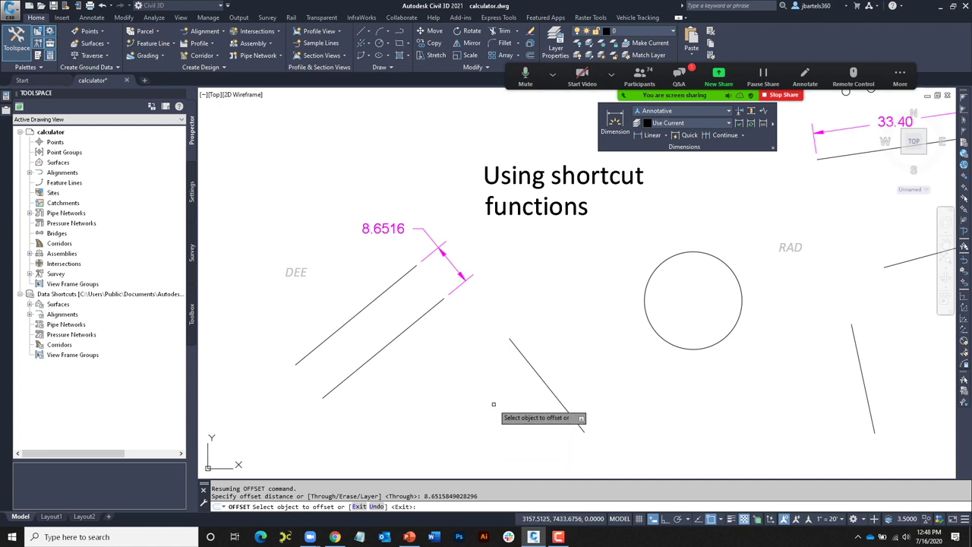
Offset the single slanted line between the parallel pair and the circle toward its lower-left side
{"action": "left_click", "coordinate": [514, 344]}
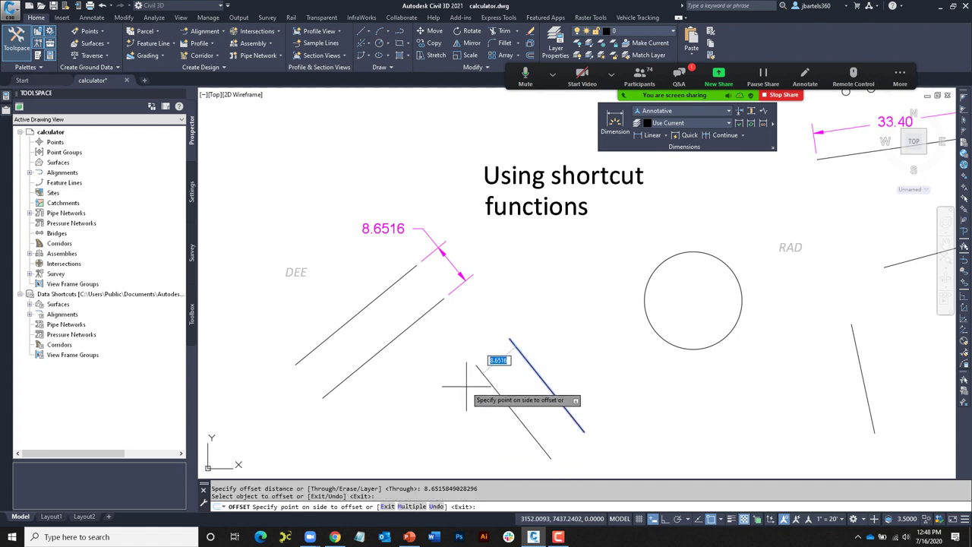
{"action": "left_click", "coordinate": [486, 372]}
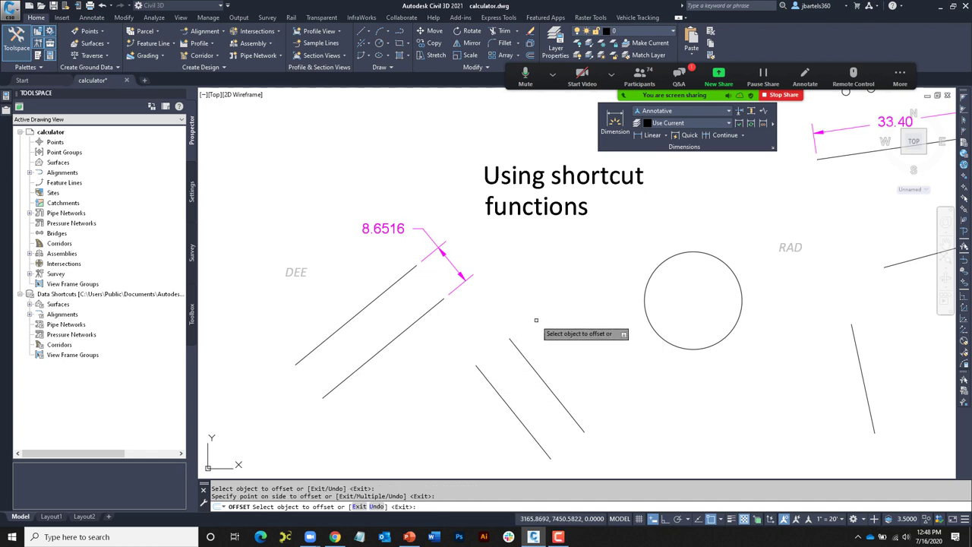
{"action": "key", "text": "Escape"}
{"action": "key", "text": "Escape"}
Enlarge the circle beside the RAD label slightly by stretching its right quadrant grip outward
{"action": "middle_click_drag", "start_coordinate": [710, 293], "coordinate": [462, 318]}
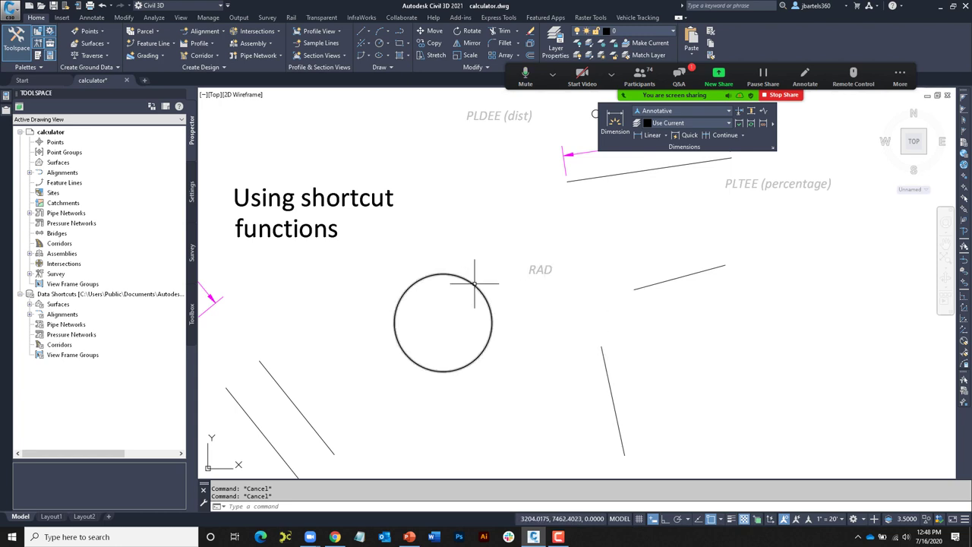
{"action": "left_click", "coordinate": [475, 283]}
{"action": "left_click", "coordinate": [492, 322]}
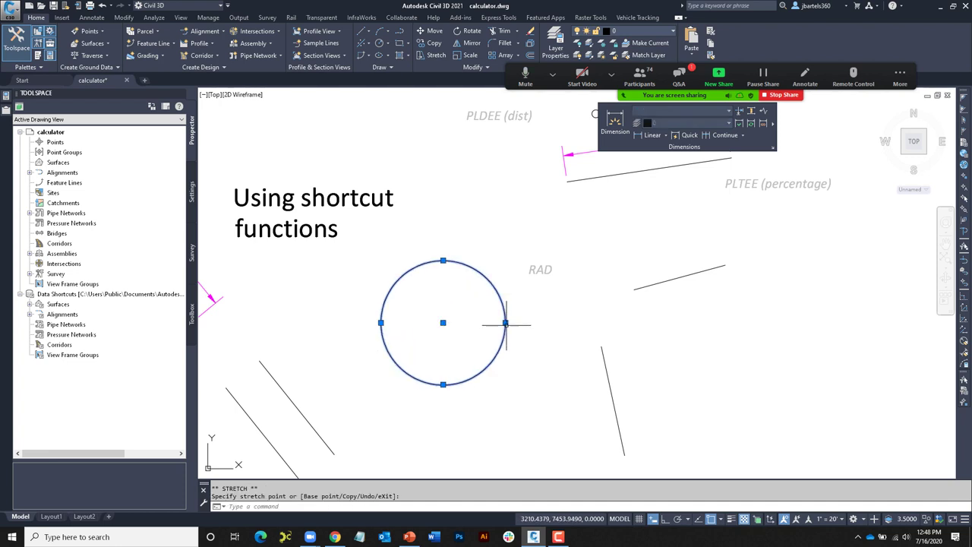
{"action": "key", "text": "Escape"}
{"action": "key", "text": "Escape"}
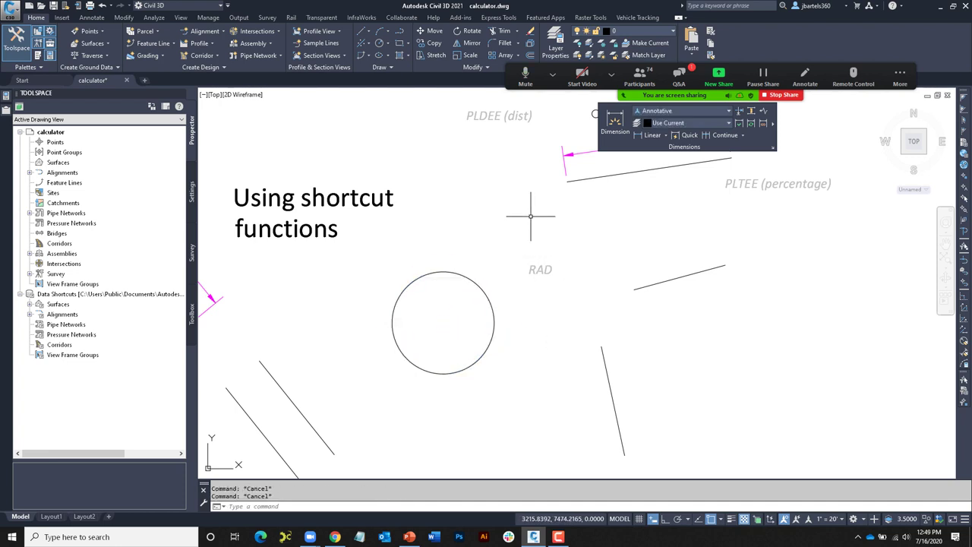
Start a Fillet and set its radius with the transparent CAL function rad, picking the circle beside the RAD label
{"action": "left_click", "coordinate": [504, 43]}
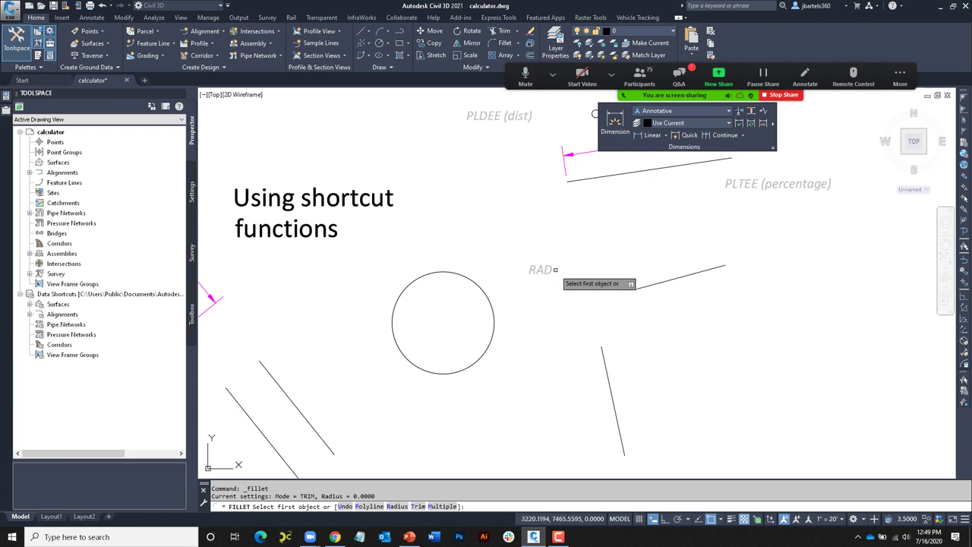
{"action": "left_click", "coordinate": [396, 505]}
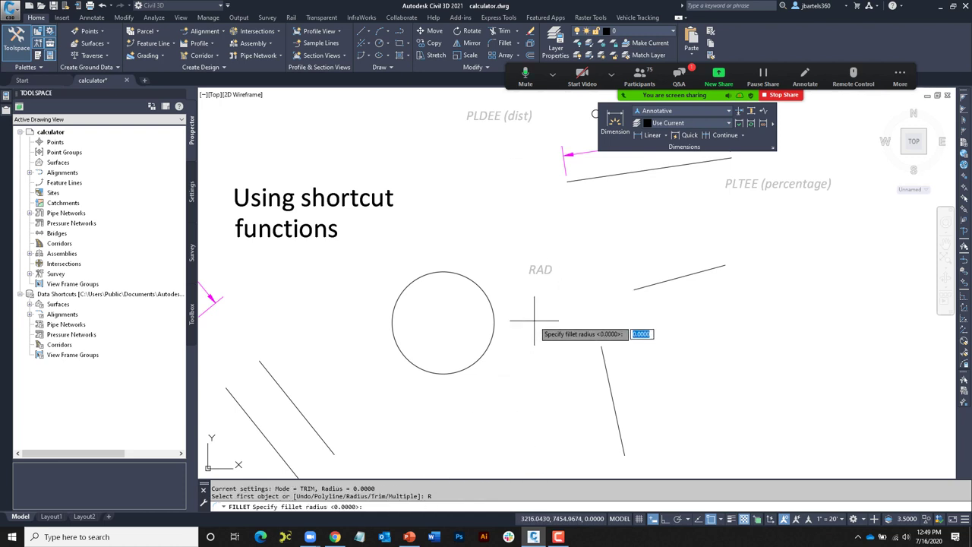
{"action": "key", "text": "Return"}
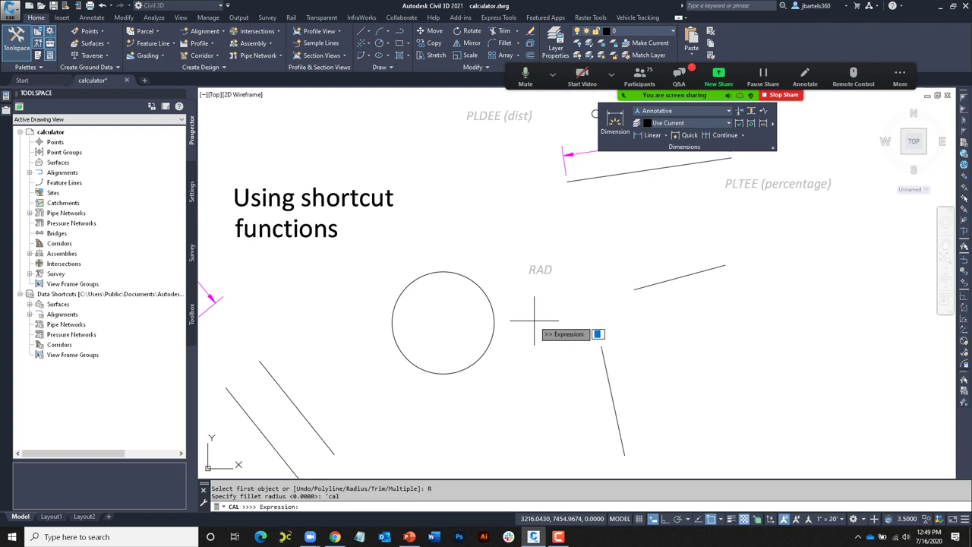
{"action": "type", "text": "rad"}
{"action": "key", "text": "Return"}
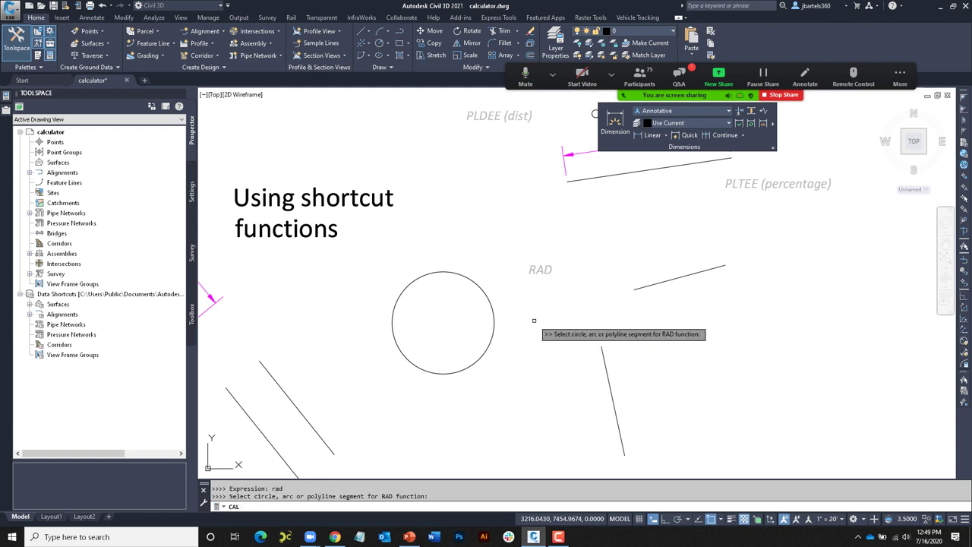
{"action": "left_click", "coordinate": [469, 279]}
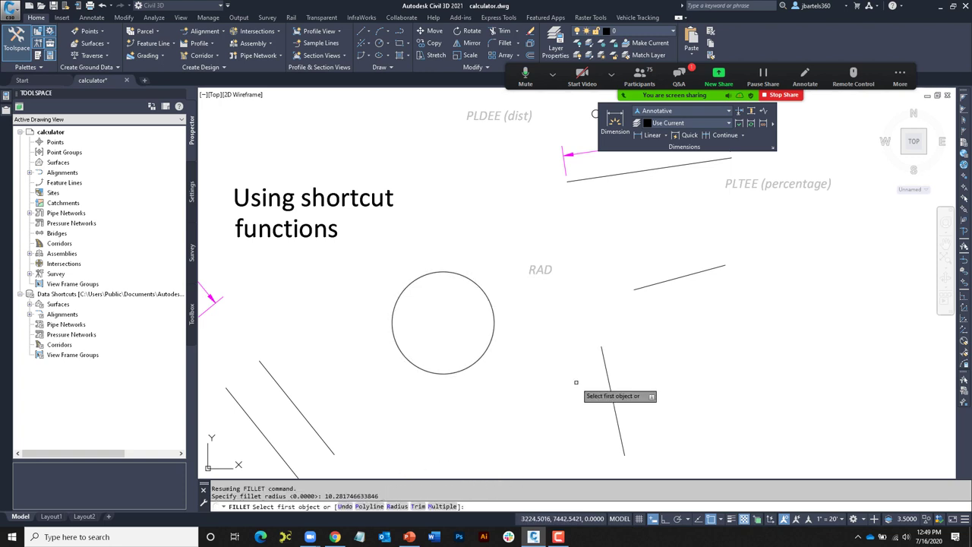
Fillet the steep line and the shallow slanted line beside the circle with that radius, and undo the fillet
{"action": "left_click", "coordinate": [609, 386]}
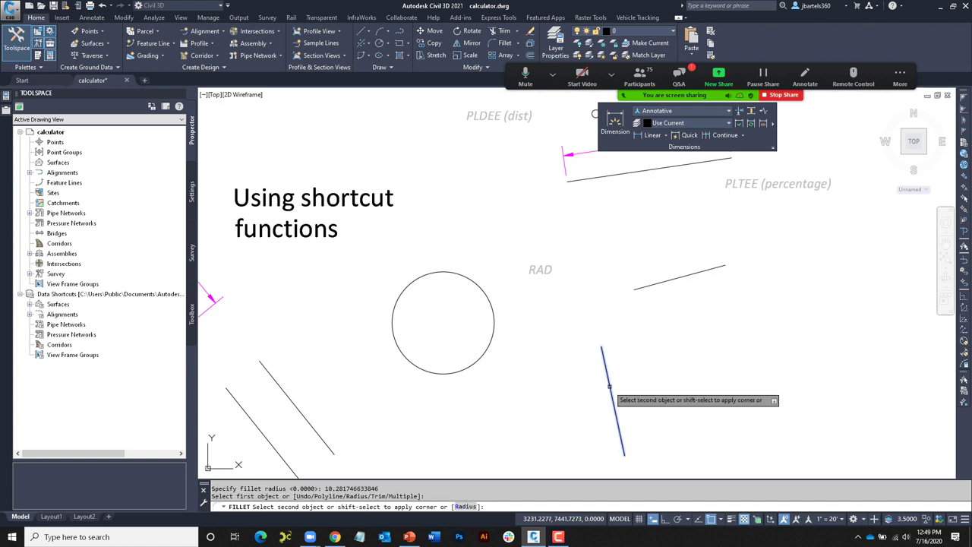
{"action": "left_click", "coordinate": [674, 278]}
{"action": "key", "text": "Escape"}
{"action": "key", "text": "Escape"}
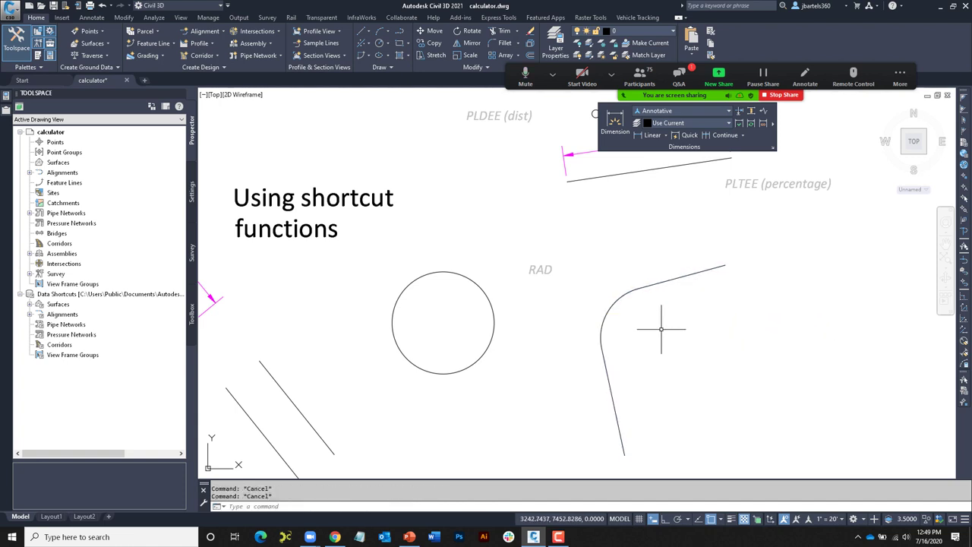
{"action": "left_click", "coordinate": [102, 6]}
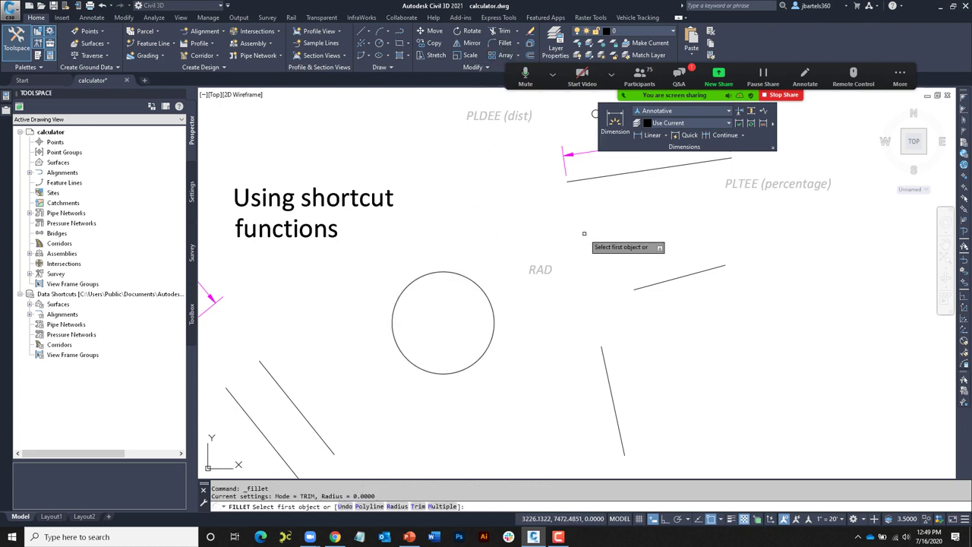
Restart the Fillet and set its radius with the transparent CAL expression rad*2, picking the same circle
{"action": "type", "text": "R"}
{"action": "key", "text": "Return"}
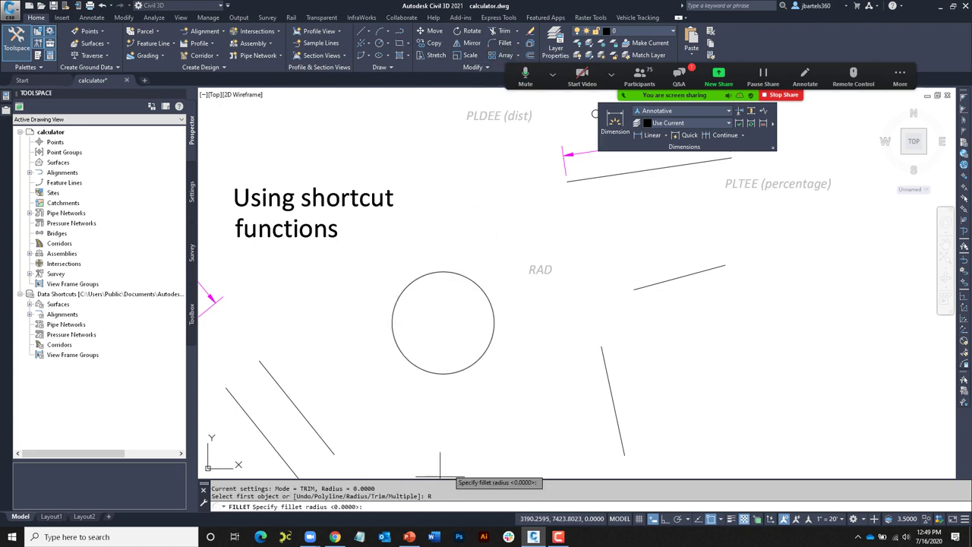
{"action": "type", "text": "'ca"}
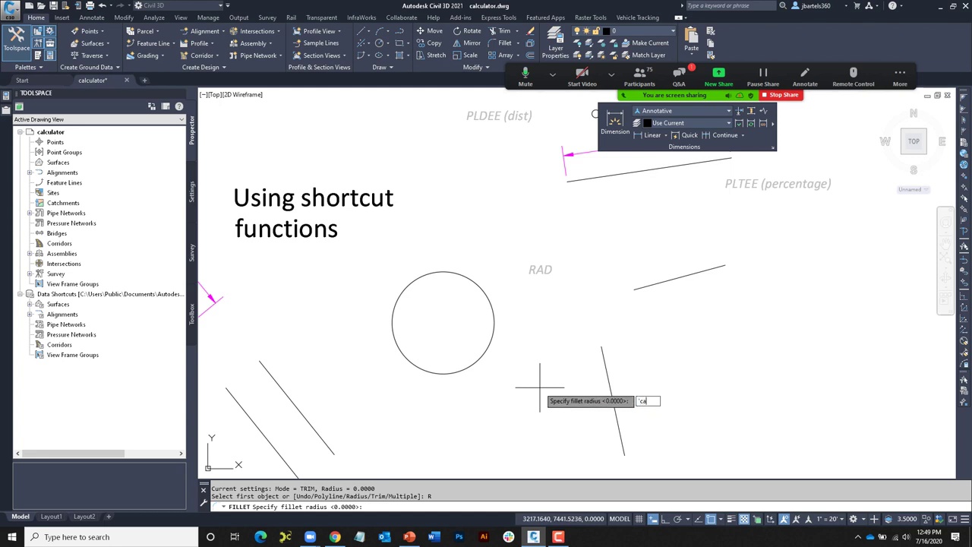
{"action": "type", "text": "l"}
{"action": "key", "text": "Return"}
{"action": "type", "text": "ra"}
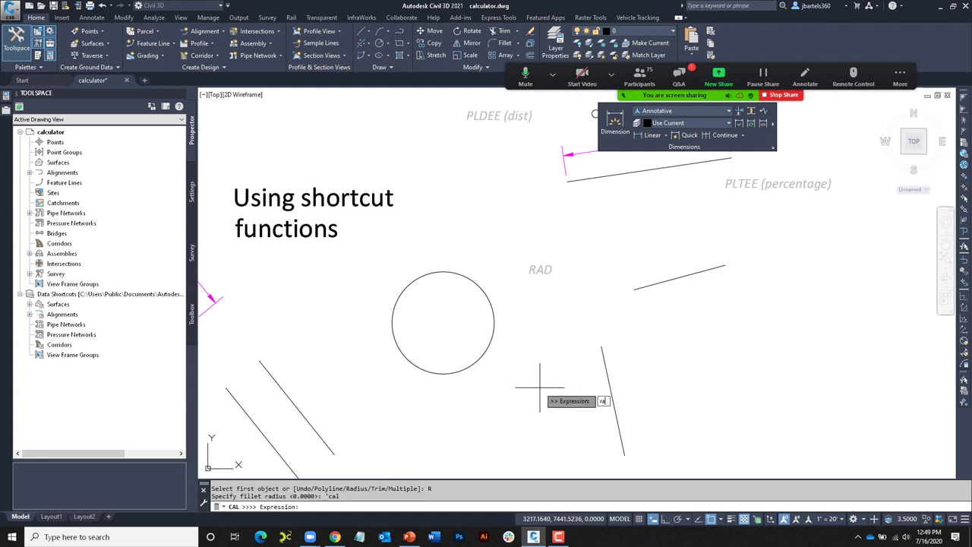
{"action": "type", "text": "d*2"}
{"action": "key", "text": "Return"}
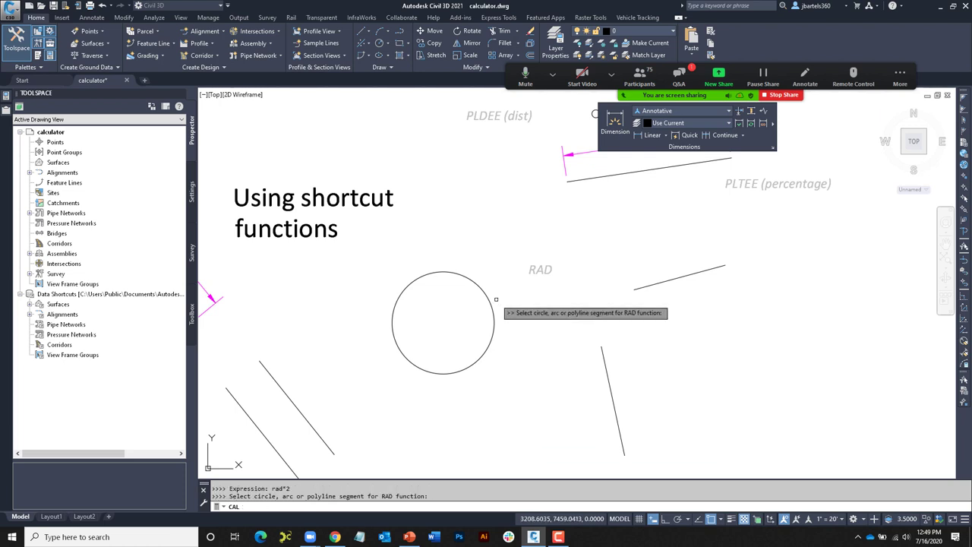
{"action": "left_click", "coordinate": [492, 327]}
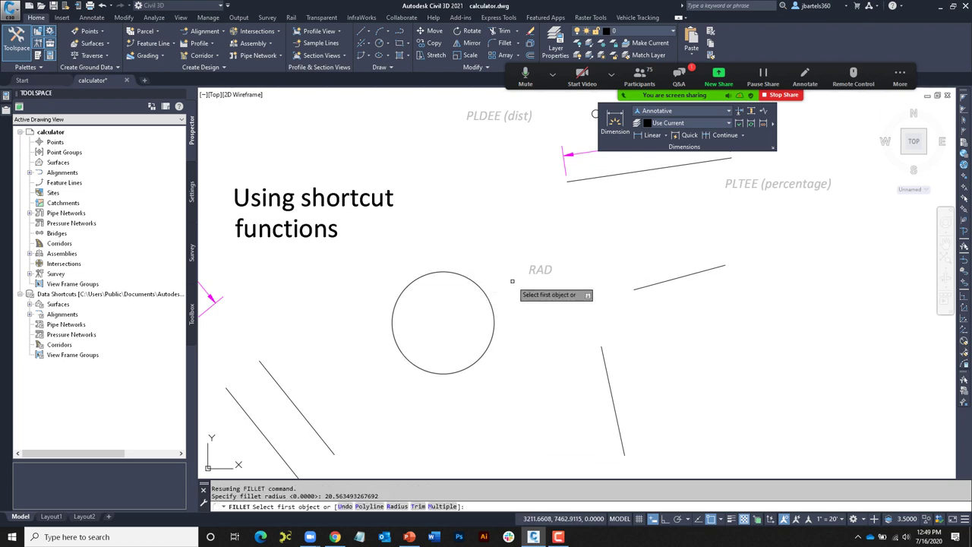
Fillet the steep line and the shallow slanted line with the doubled circle radius
{"action": "left_click", "coordinate": [617, 425]}
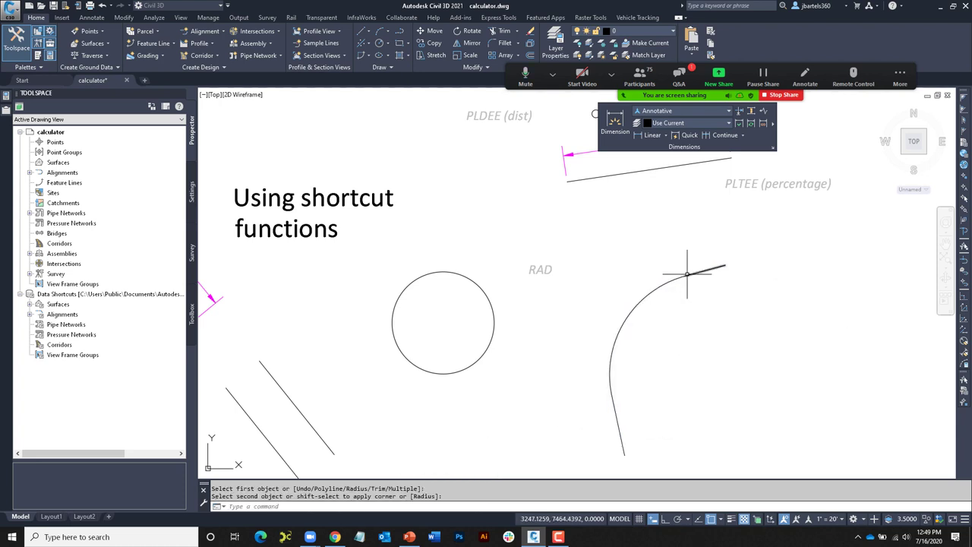
{"action": "key", "text": "Escape"}
{"action": "key", "text": "Escape"}
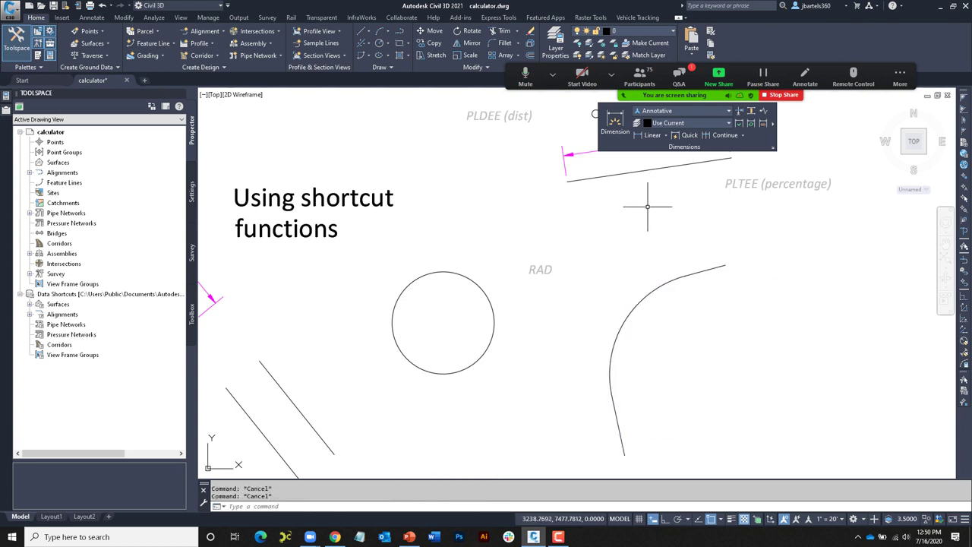
Start moving the left small circle above the 33.40 dimension, using its centre as the base point
{"action": "middle_click_drag", "start_coordinate": [647, 205], "coordinate": [603, 295]}
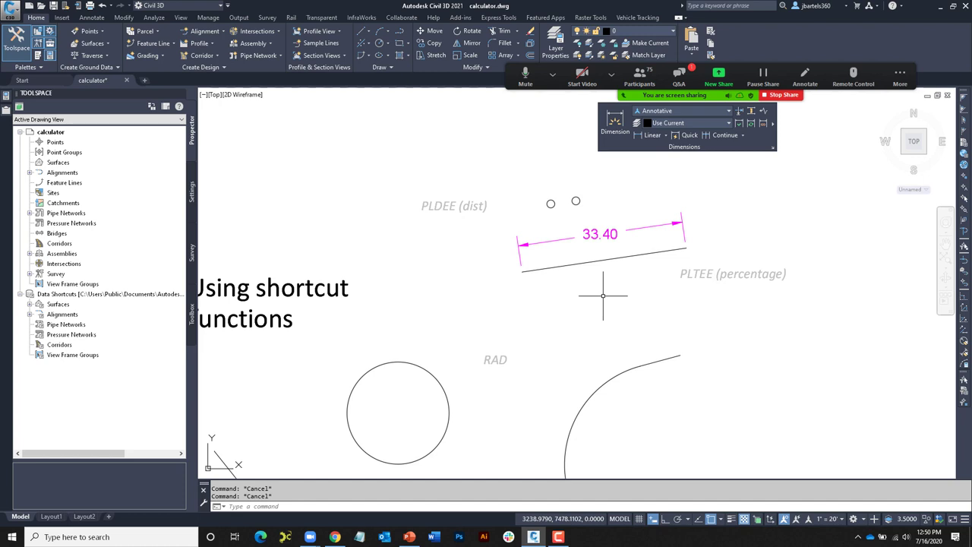
{"action": "scroll", "coordinate": [590, 220], "scroll_direction": "up", "scroll_amount": 2}
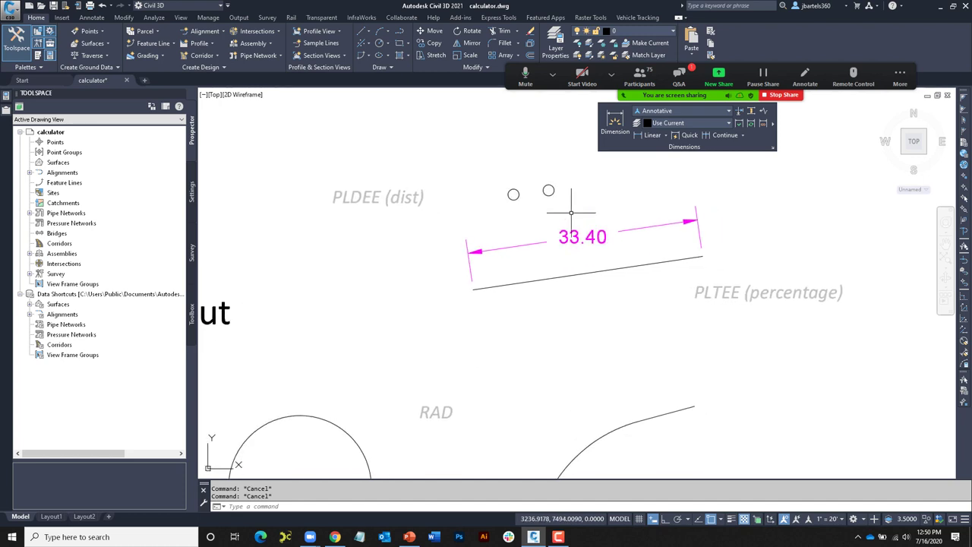
{"action": "left_click", "coordinate": [512, 281]}
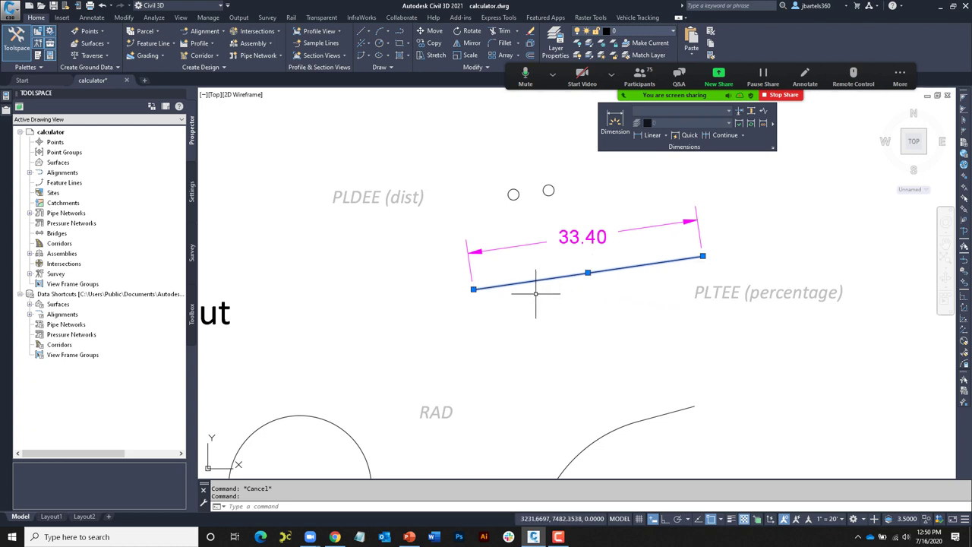
{"action": "key", "text": "Escape"}
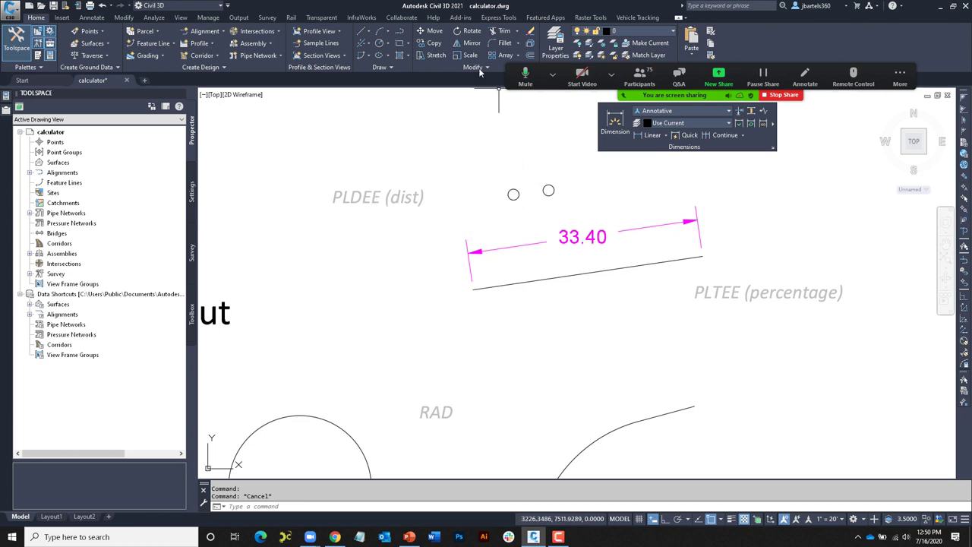
{"action": "left_click", "coordinate": [441, 30]}
{"action": "left_click_drag", "start_coordinate": [522, 173], "coordinate": [501, 213]}
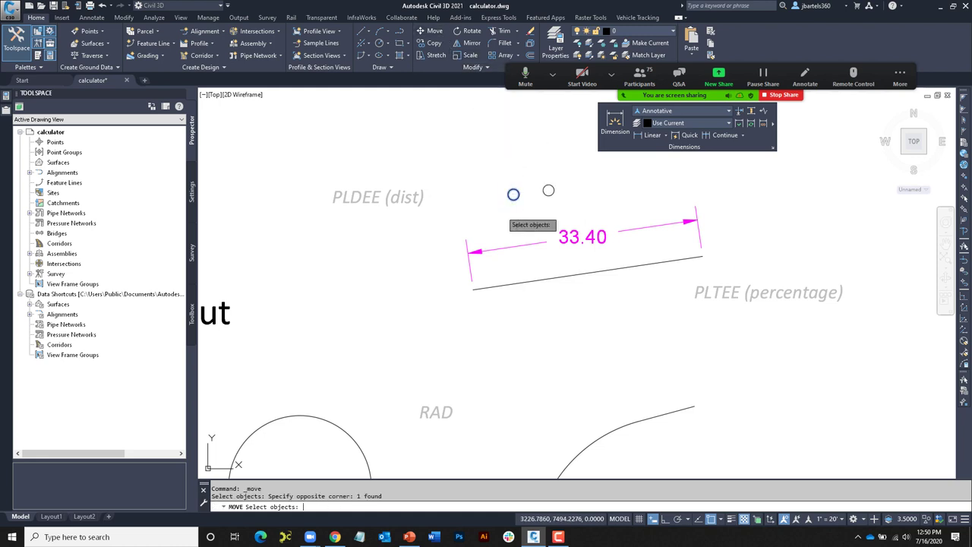
{"action": "key", "text": "Return"}
{"action": "left_click", "coordinate": [513, 194]}
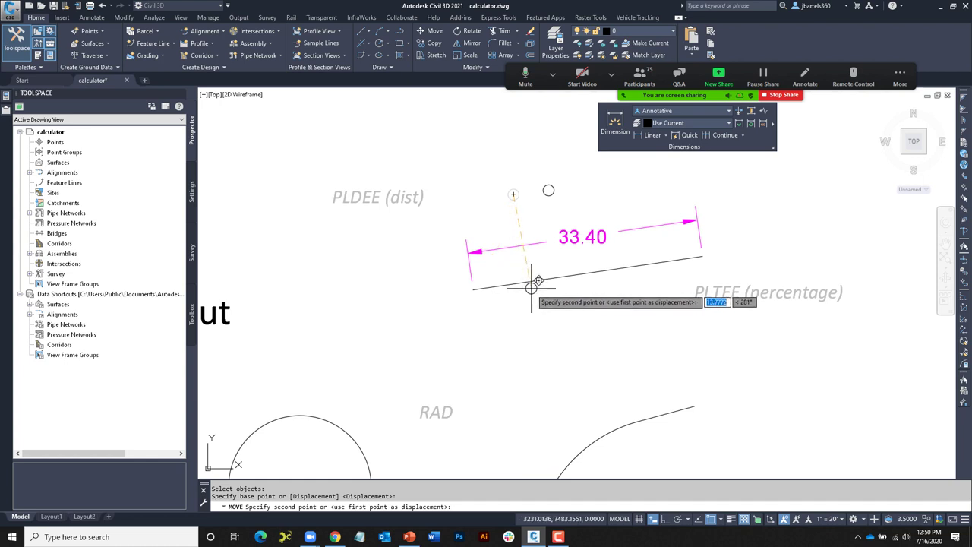
Place the circle with the transparent CAL function pldee (5), picking the dimensioned line's left endpoint first and its right endpoint second
{"action": "type", "text": "'cal"}
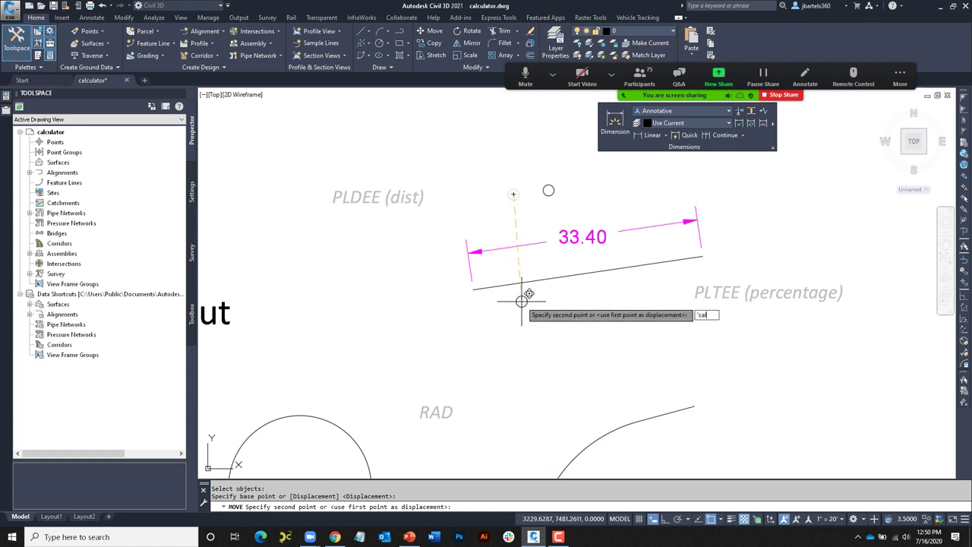
{"action": "key", "text": "Return"}
{"action": "type", "text": "pld"}
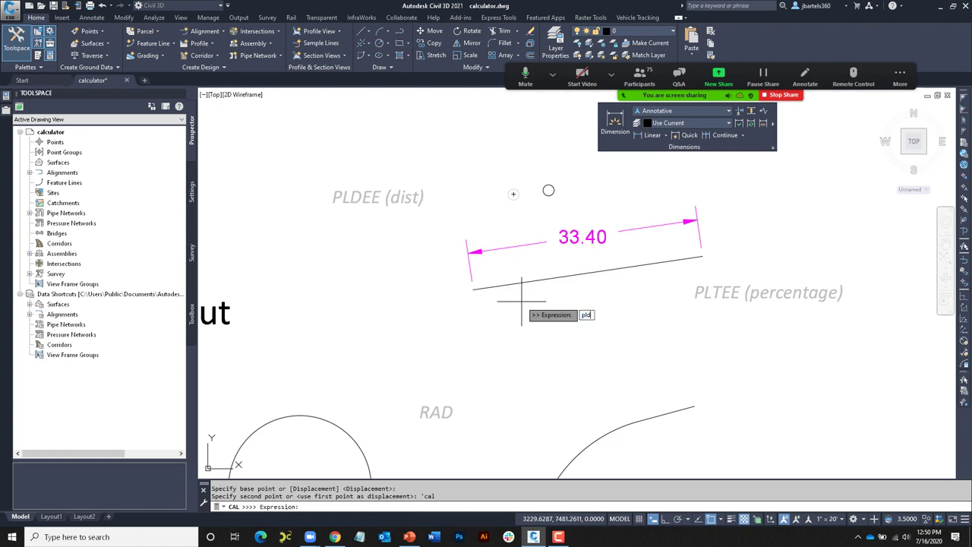
{"action": "type", "text": "ee (5)"}
{"action": "key", "text": "Return"}
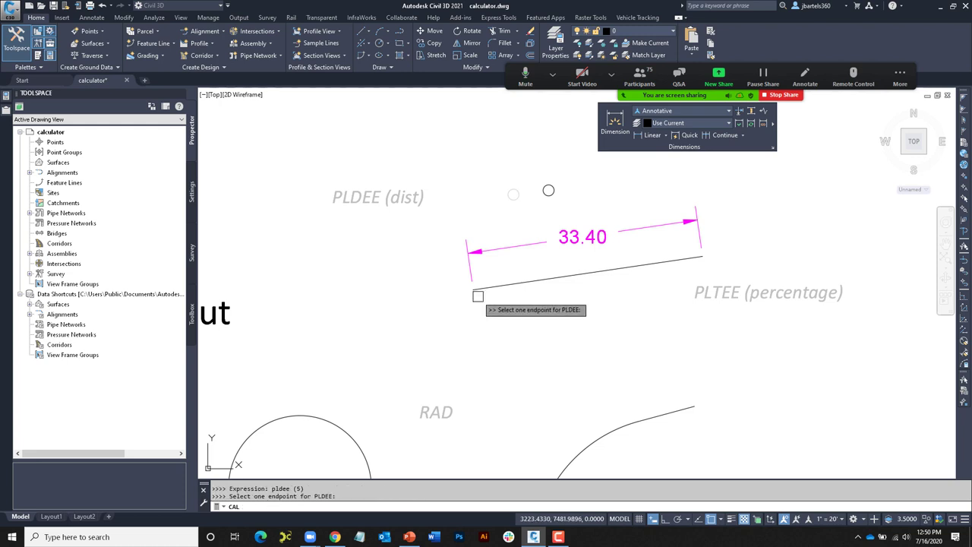
{"action": "left_click", "coordinate": [473, 288]}
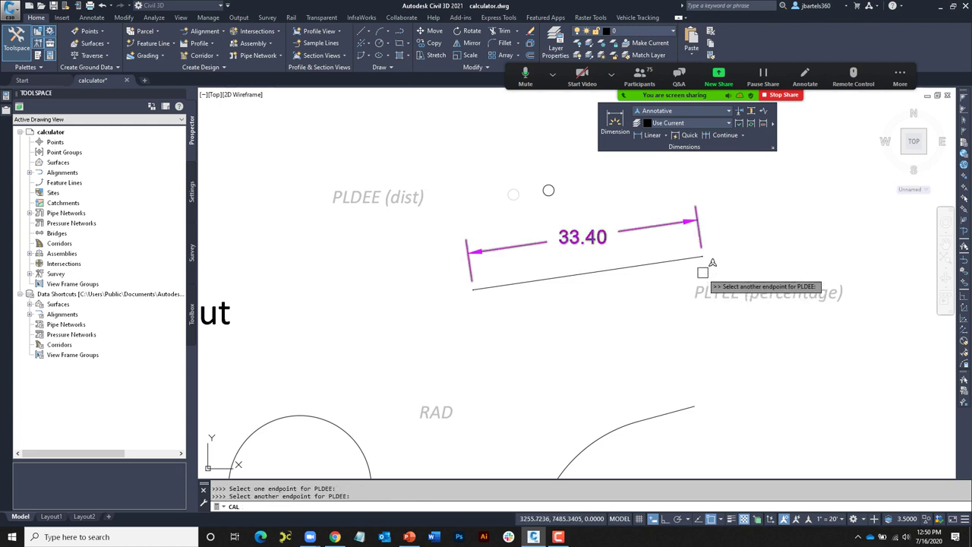
{"action": "left_click", "coordinate": [702, 259]}
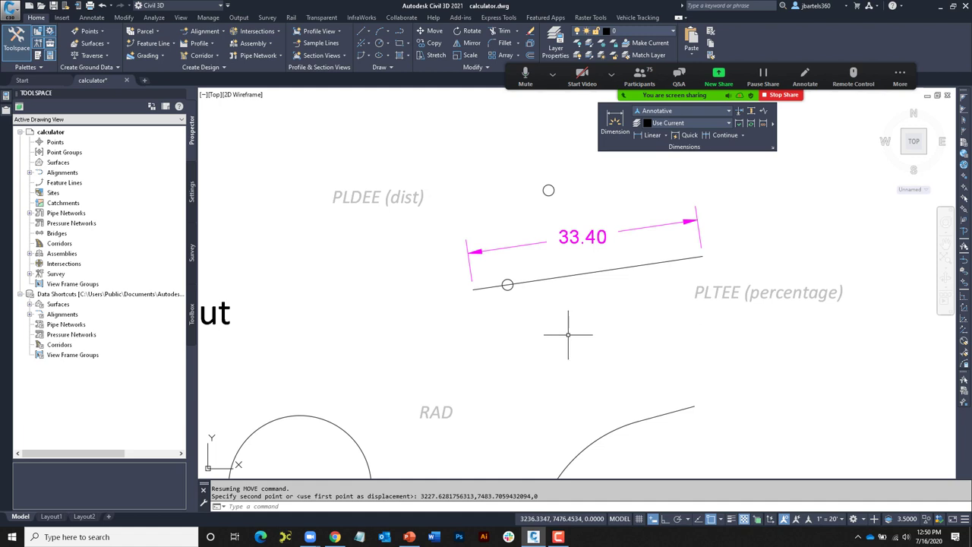
Dimension the distance from the moved circle's centre to the line's left endpoint, placing the dimension below the line
{"action": "left_click", "coordinate": [615, 122]}
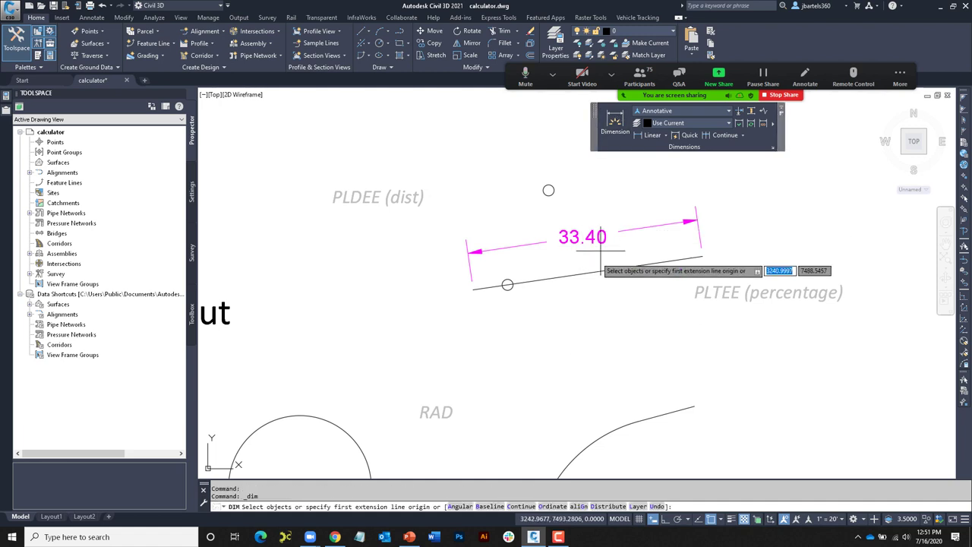
{"action": "left_click", "coordinate": [507, 283]}
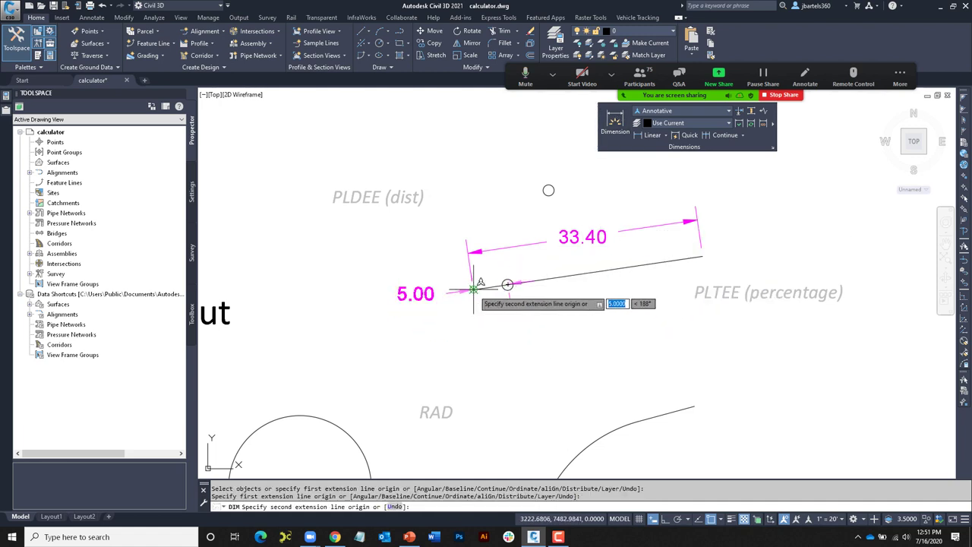
{"action": "left_click", "coordinate": [473, 289]}
{"action": "left_click", "coordinate": [509, 308]}
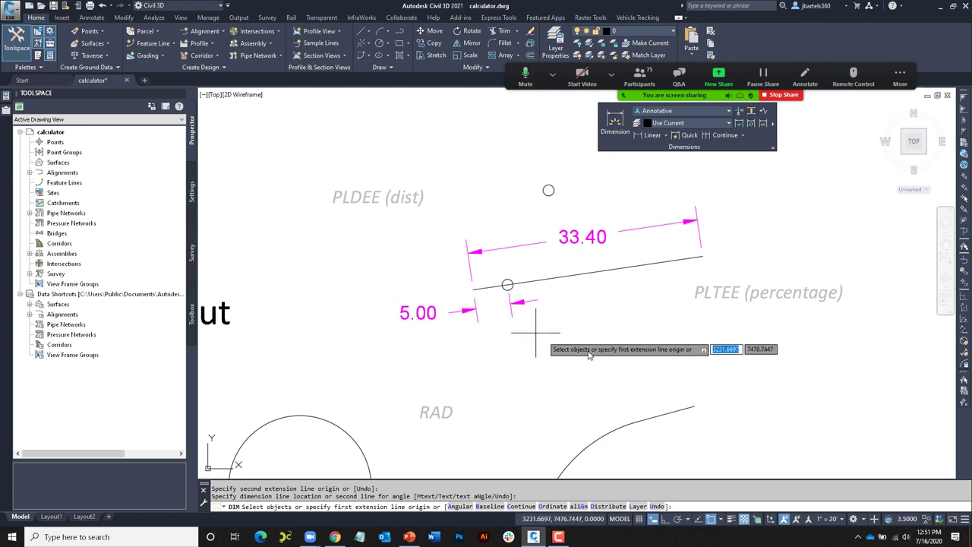
{"action": "key", "text": "Escape"}
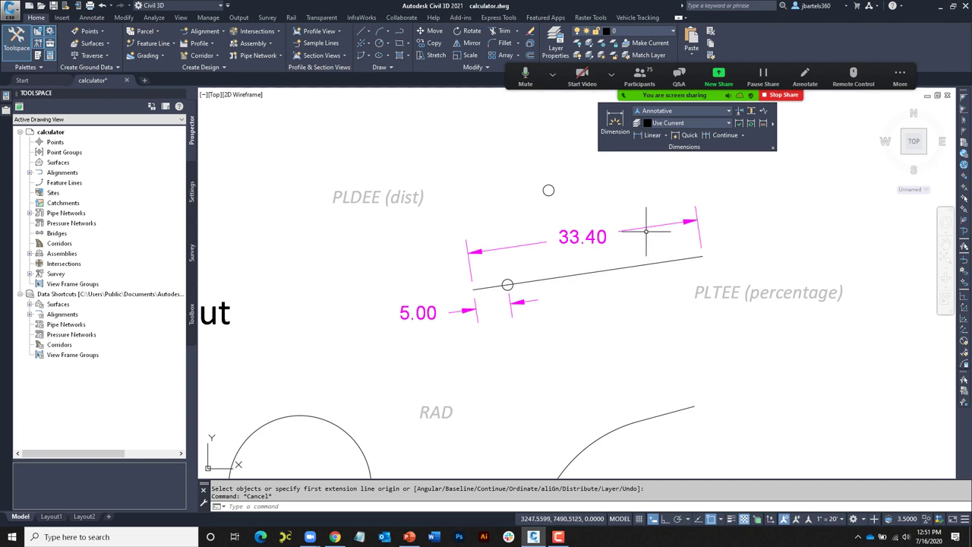
Start moving the remaining small circle above the 33.40 dimension, using its centre as the base point
{"action": "right_click", "coordinate": [642, 199]}
{"action": "mouse_move", "coordinate": [663, 217]}
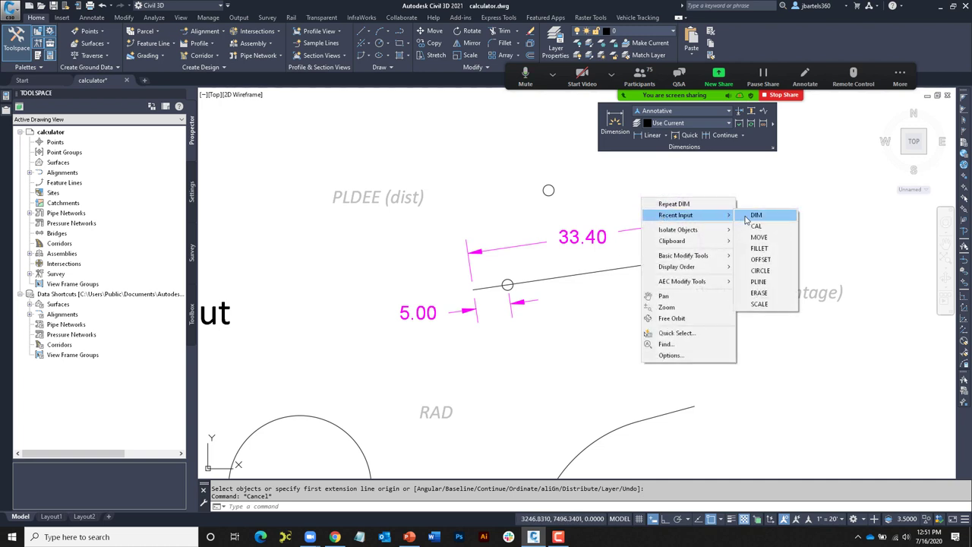
{"action": "left_click", "coordinate": [758, 236]}
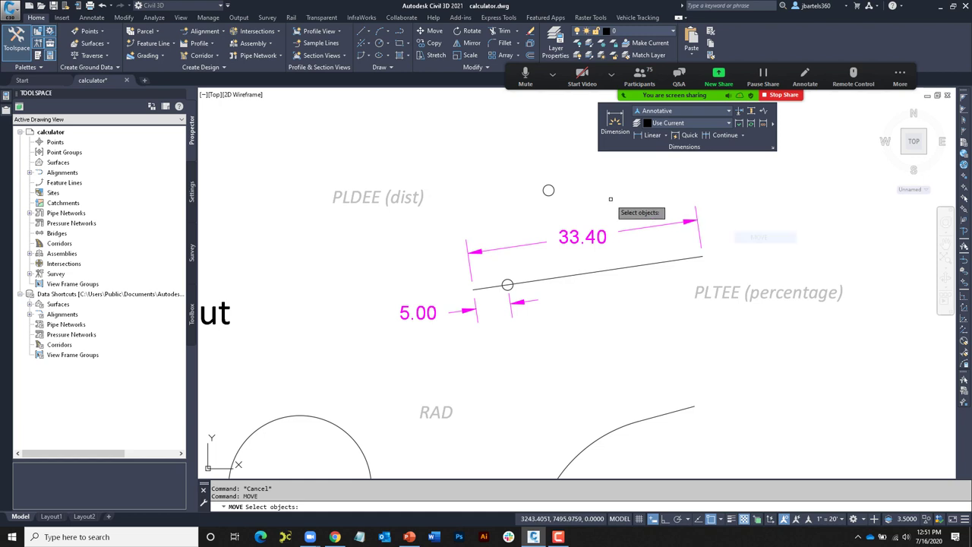
{"action": "left_click_drag", "start_coordinate": [560, 175], "coordinate": [540, 199]}
{"action": "key", "text": "Return"}
{"action": "left_click", "coordinate": [548, 190]}
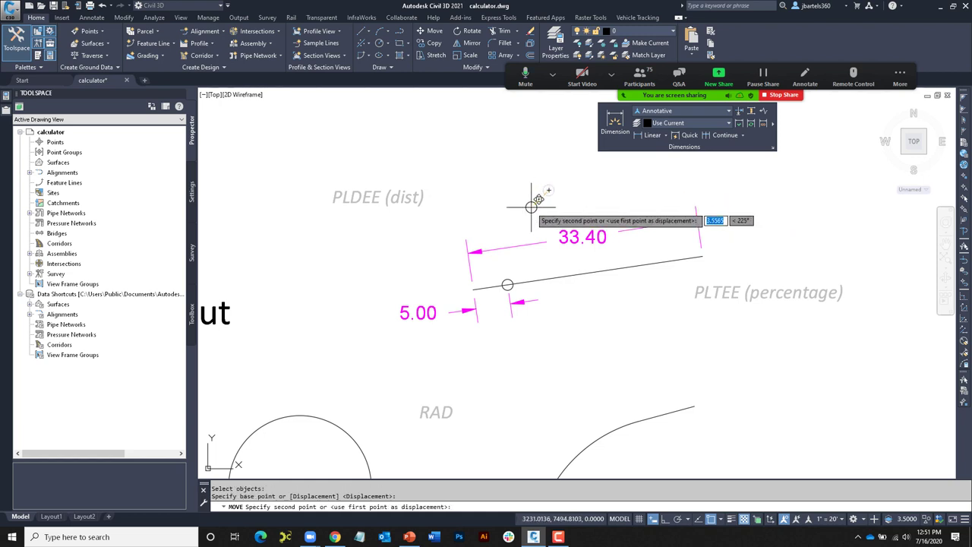
Place the moved circle with the transparent CAL function pltee (.75), picking the dimensioned line's left endpoint first and its right endpoint second
{"action": "type", "text": "'cal"}
{"action": "key", "text": "Return"}
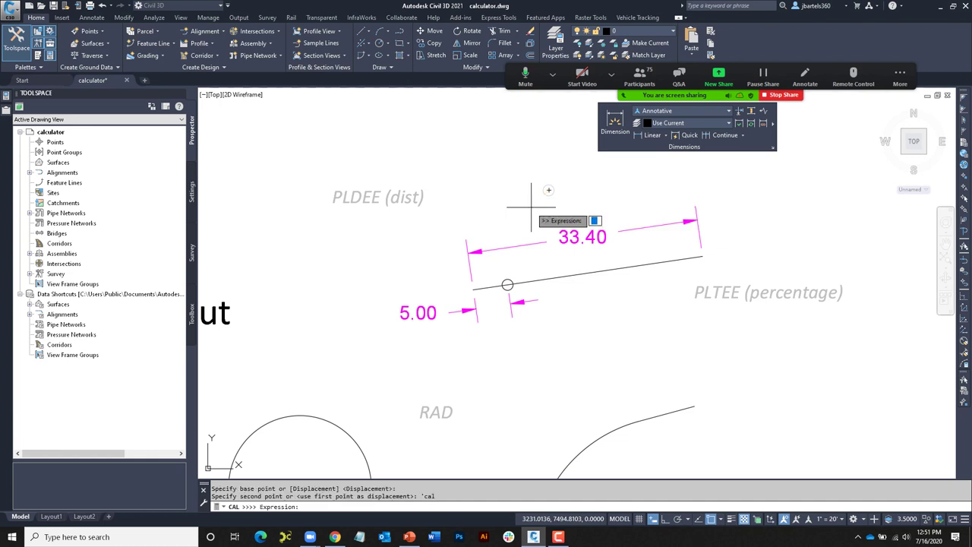
{"action": "type", "text": "pltee (.75)"}
{"action": "key", "text": "Return"}
{"action": "left_click", "coordinate": [473, 290]}
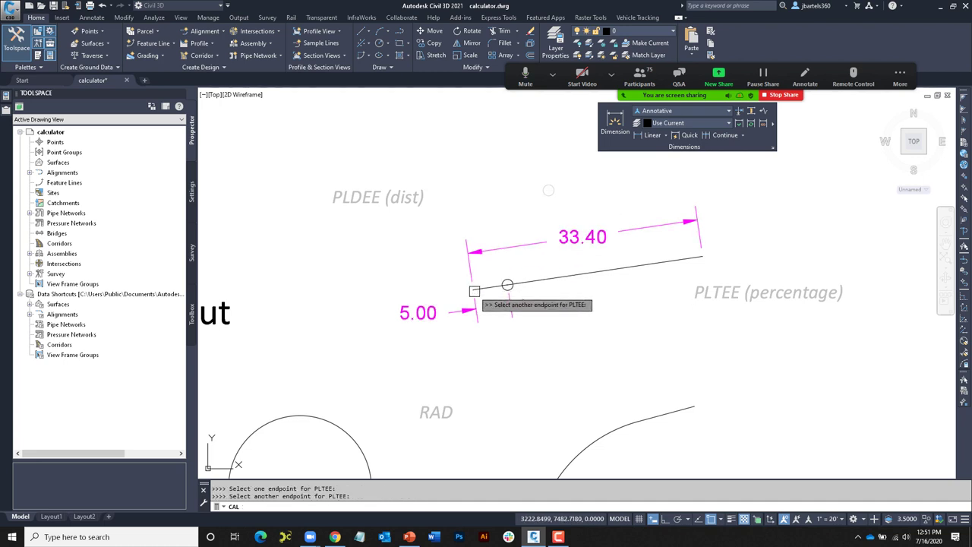
{"action": "left_click", "coordinate": [703, 257]}
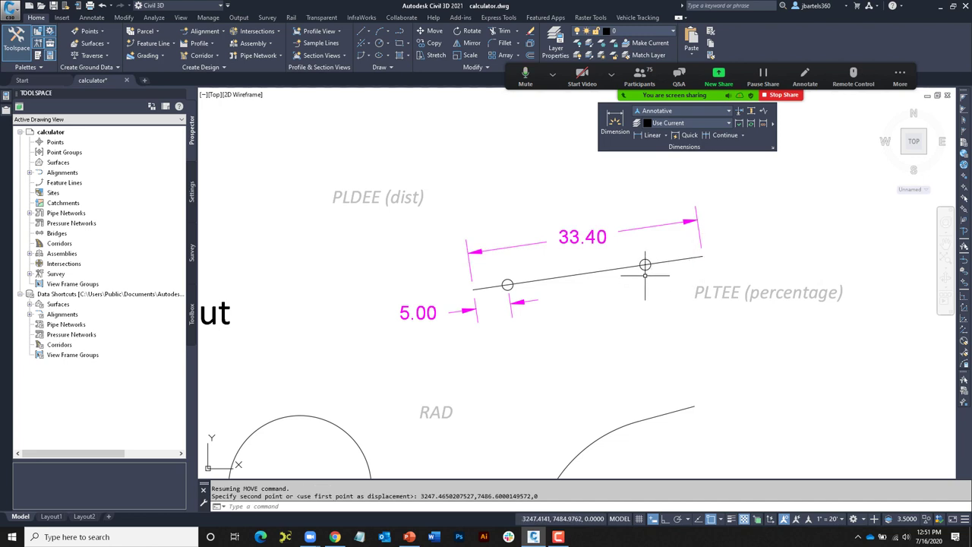
{"action": "key", "text": "Escape"}
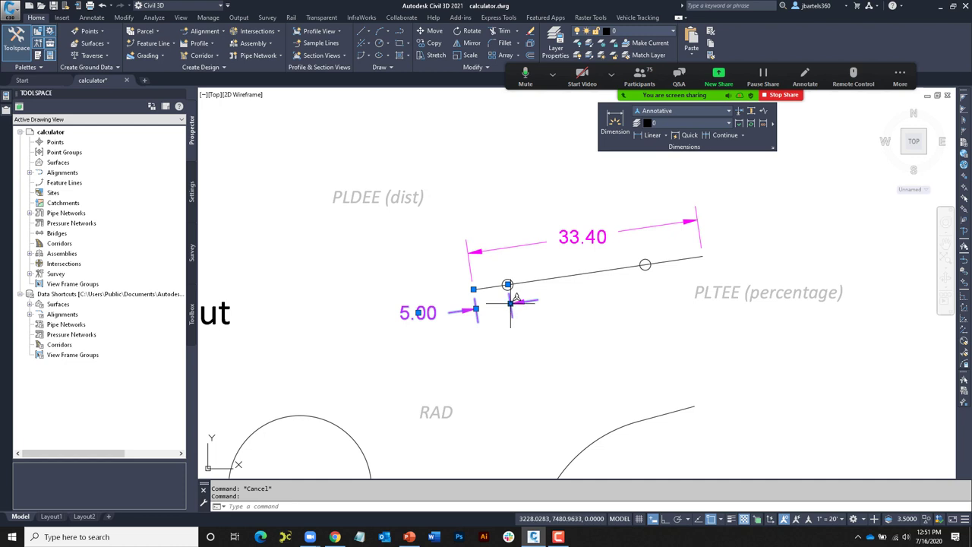
Add a baseline dimension from the 5.00 dimension's origin to the centre of the circle near the line's right end
{"action": "mouse_move", "coordinate": [511, 303]}
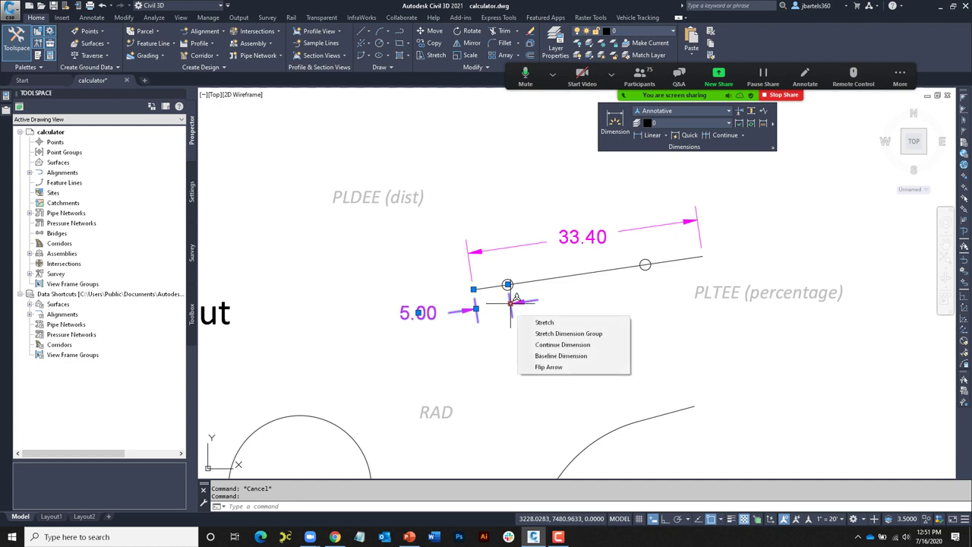
{"action": "left_click", "coordinate": [541, 357]}
{"action": "left_click", "coordinate": [623, 285]}
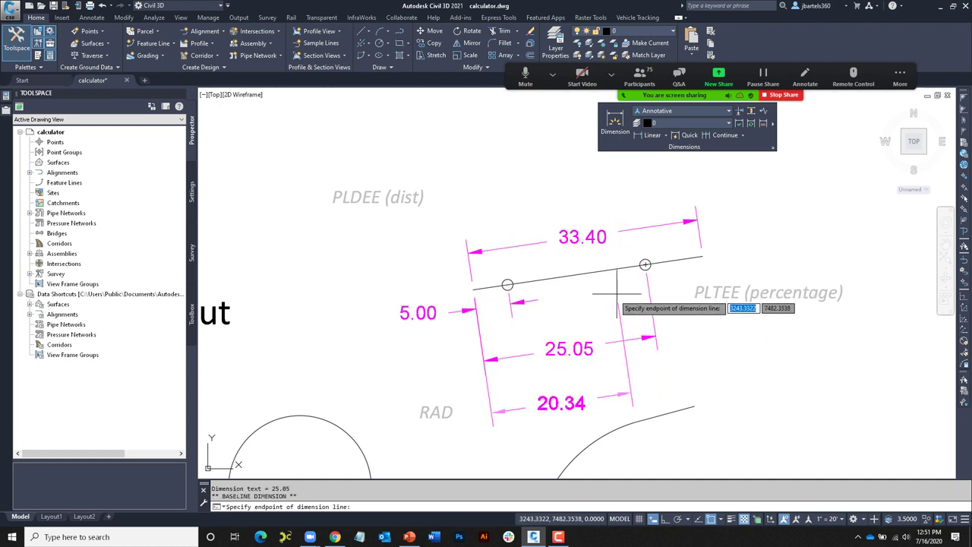
{"action": "key", "text": "Escape"}
{"action": "key", "text": "Escape"}
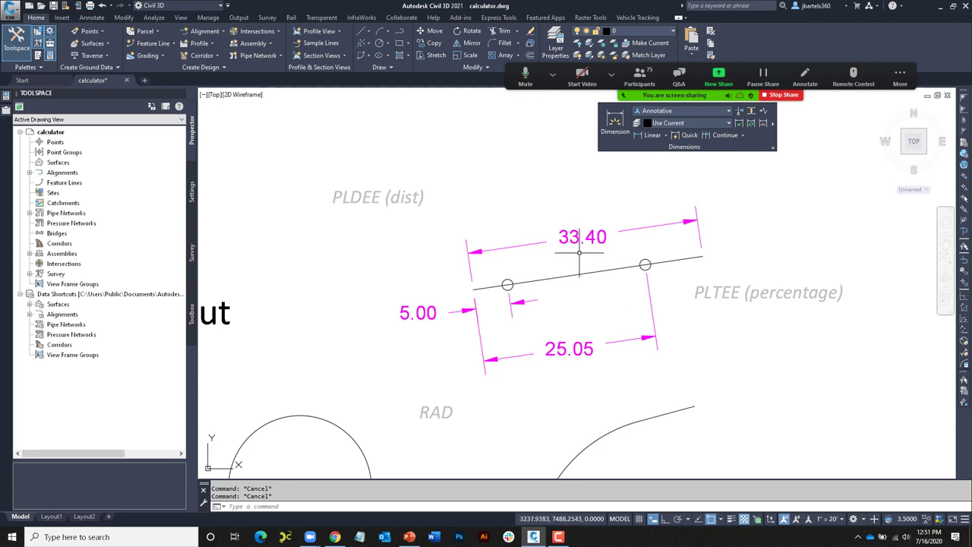
Evaluate the expression 33.40*.75 with the CAL command
{"action": "left_click", "coordinate": [289, 505]}
{"action": "type", "text": "ca"}
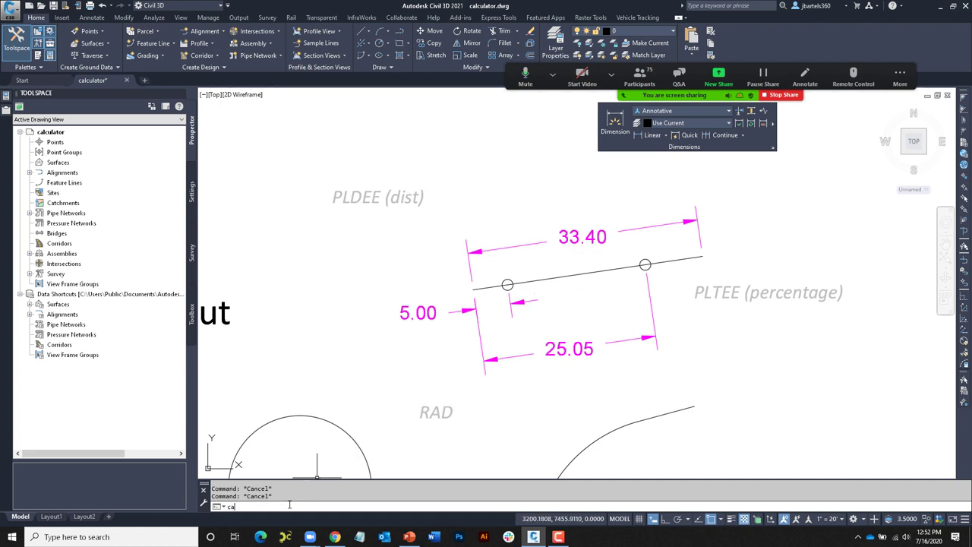
{"action": "type", "text": "l"}
{"action": "key", "text": "Return"}
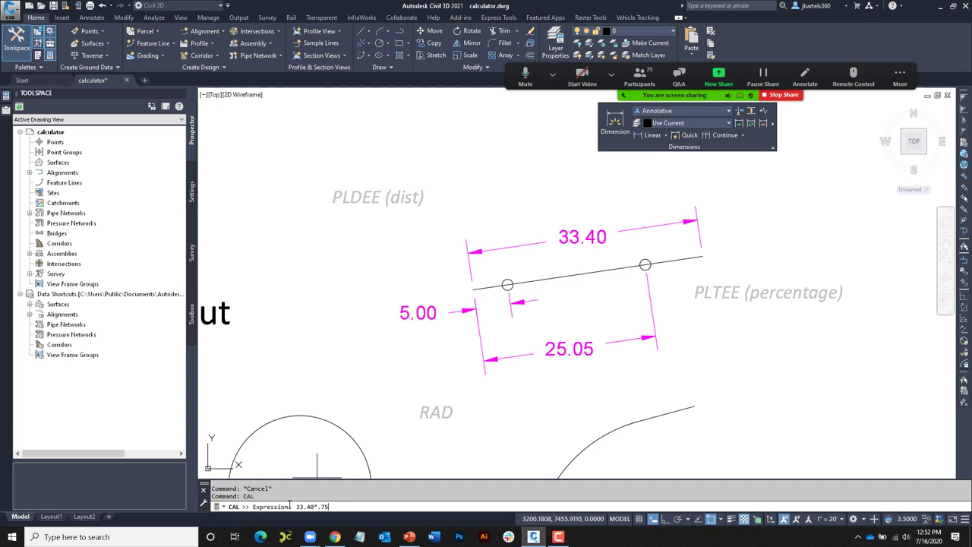
{"action": "type", "text": "33.40*.75"}
{"action": "key", "text": "Return"}
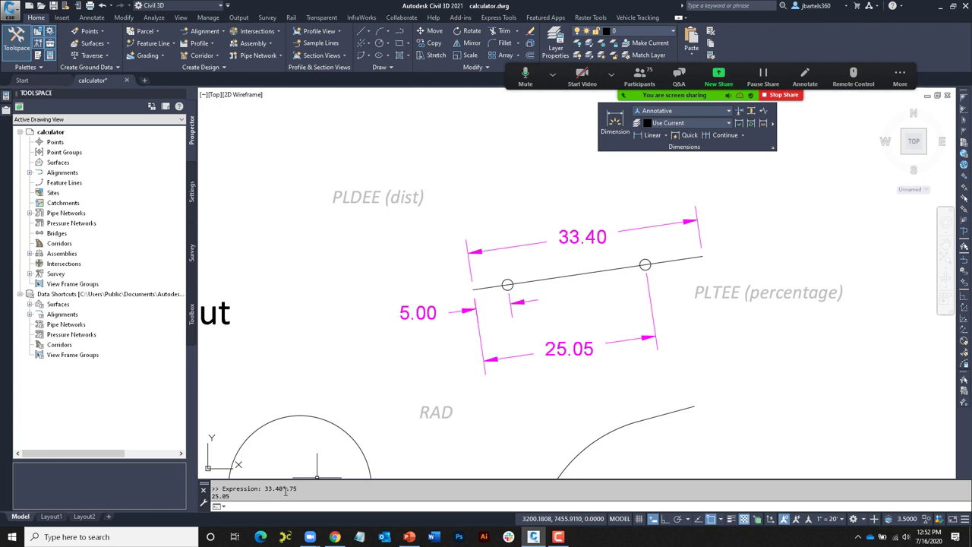
{"action": "key", "text": "Escape"}
{"action": "key", "text": "Escape"}
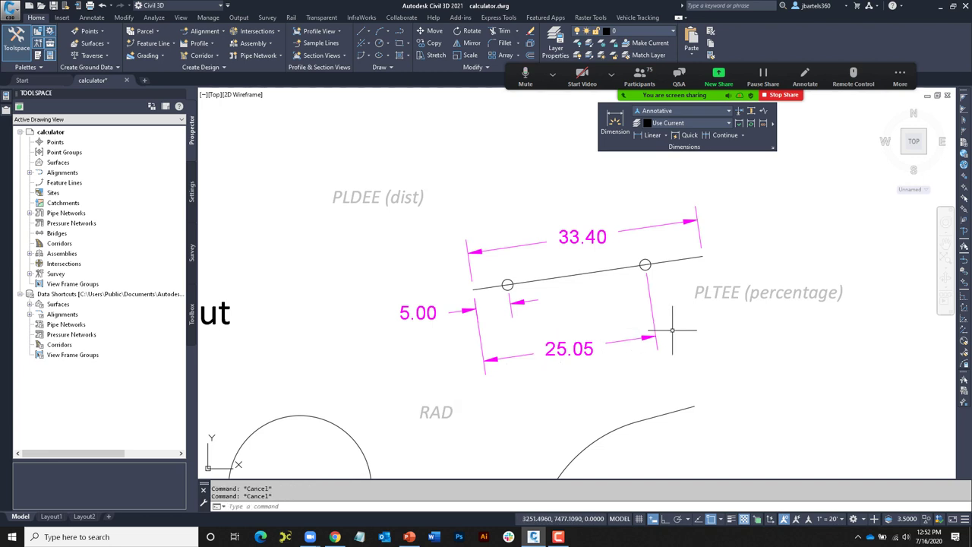
Open the QuickCalc palette over the drawing area near the square and the 16.30 circle
{"action": "scroll", "coordinate": [672, 330], "scroll_direction": "down", "scroll_amount": 5}
{"action": "mouse_move", "coordinate": [724, 334]}
{"action": "middle_mouse_down"}
{"action": "mouse_move", "coordinate": [695, 311]}
{"action": "mouse_move", "coordinate": [516, 268]}
{"action": "mouse_move", "coordinate": [441, 265]}
{"action": "middle_mouse_up"}
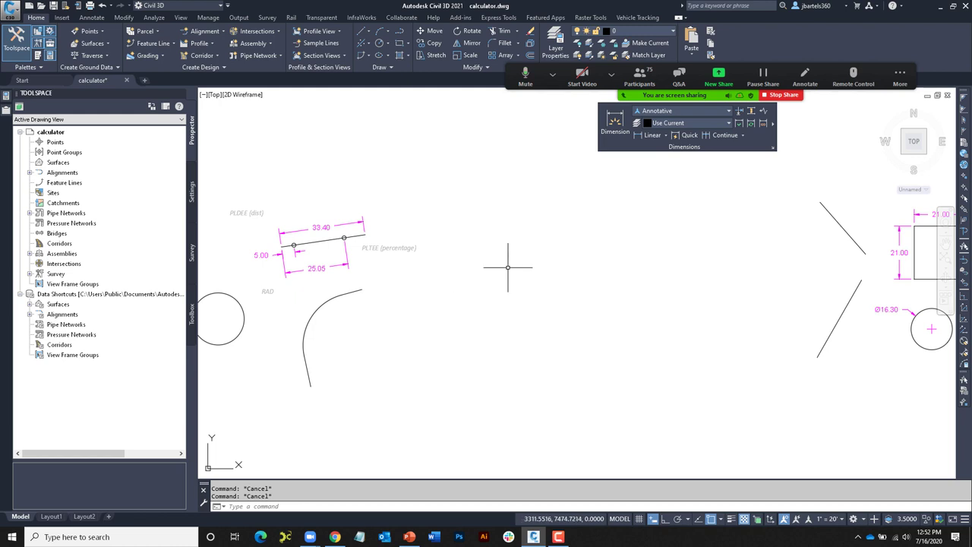
{"action": "middle_click_drag", "start_coordinate": [529, 266], "coordinate": [489, 274]}
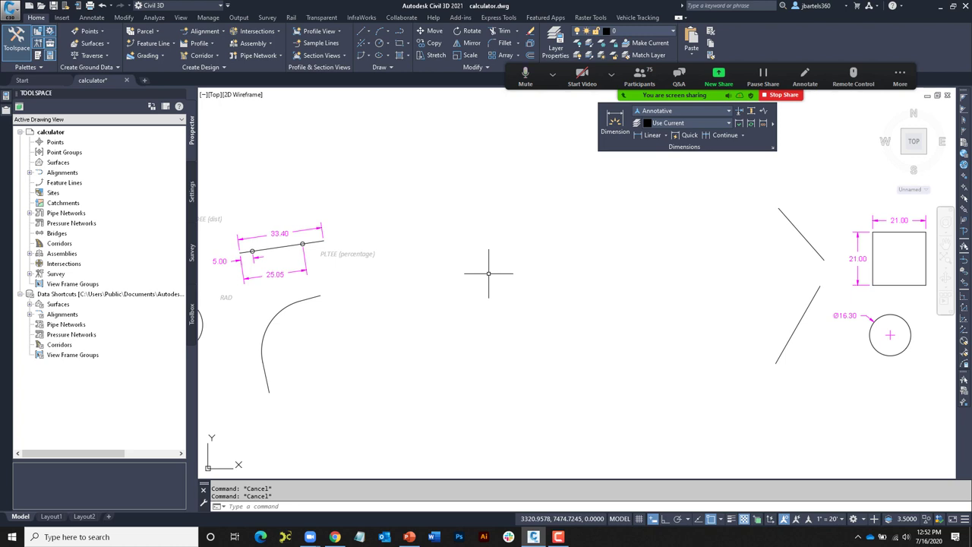
{"action": "key", "text": "ctrl+8"}
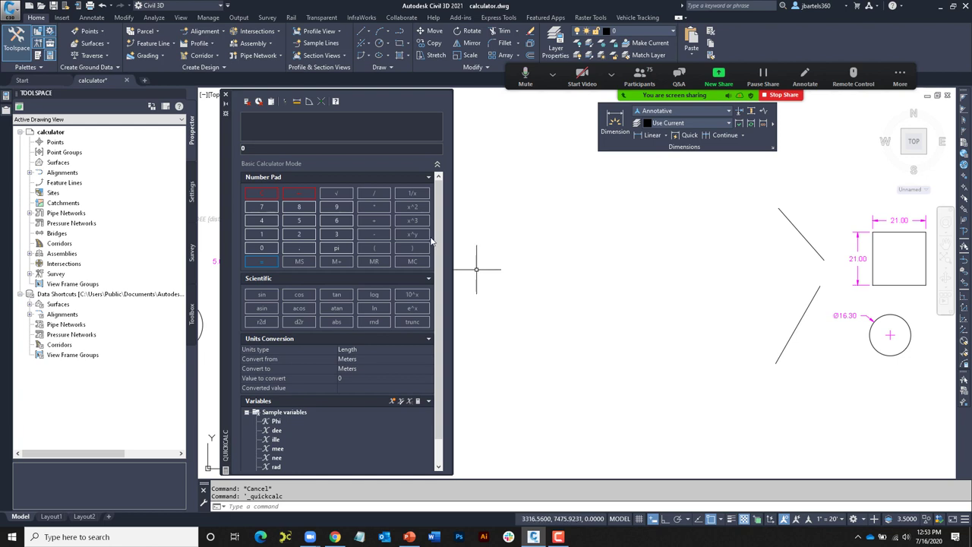
Examine the QuickCalc palette's docking options and sample variables, collapsing and re-expanding its calculator sections
{"action": "left_click", "coordinate": [42, 66]}
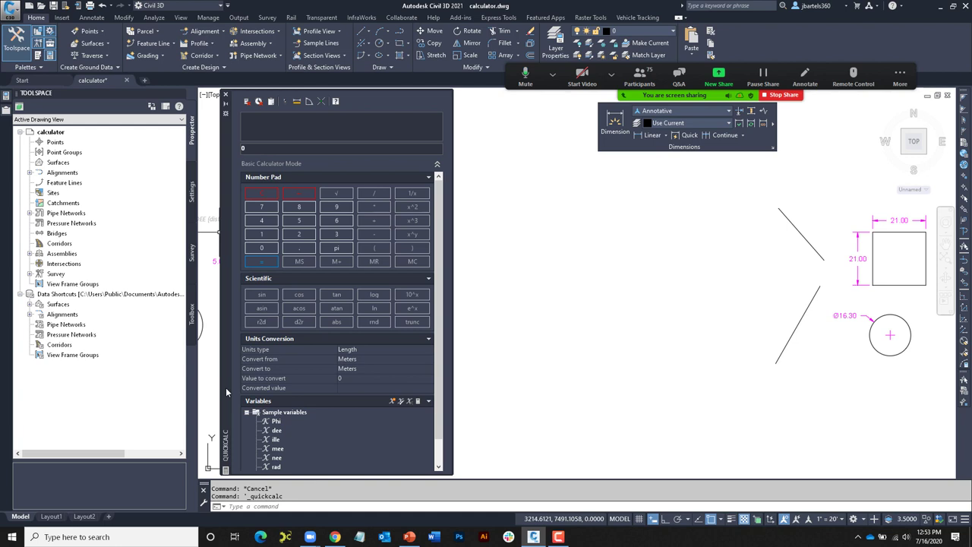
{"action": "right_click", "coordinate": [224, 302]}
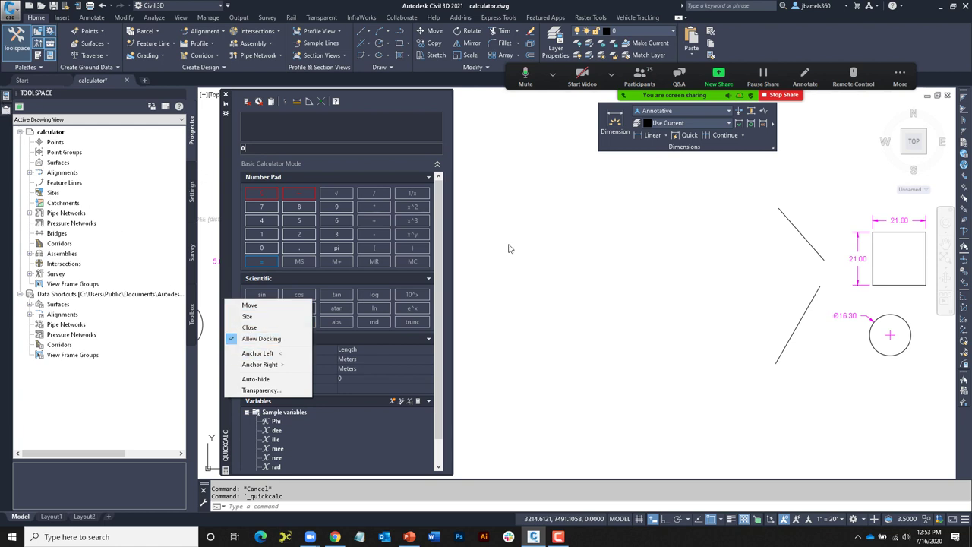
{"action": "key", "text": "Escape"}
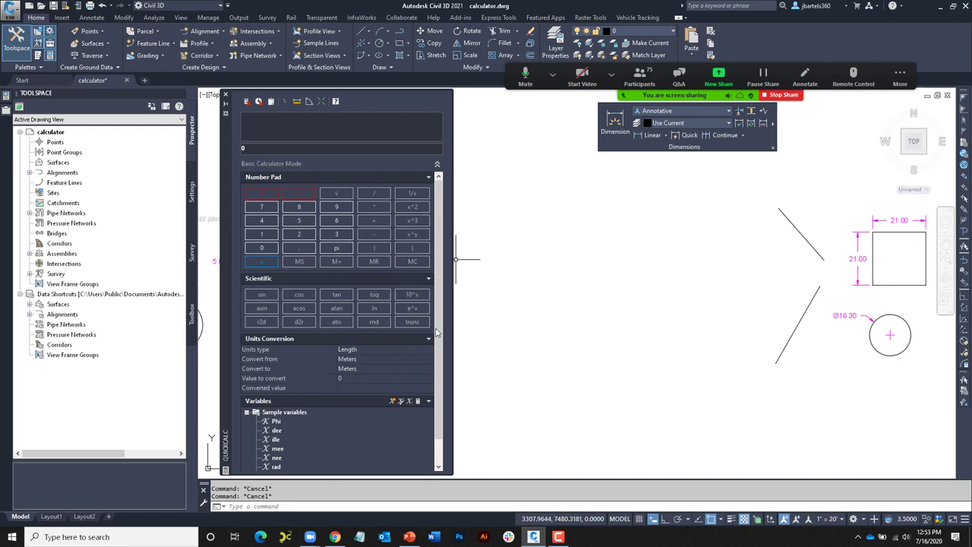
{"action": "left_click_drag", "start_coordinate": [436, 331], "coordinate": [440, 359]}
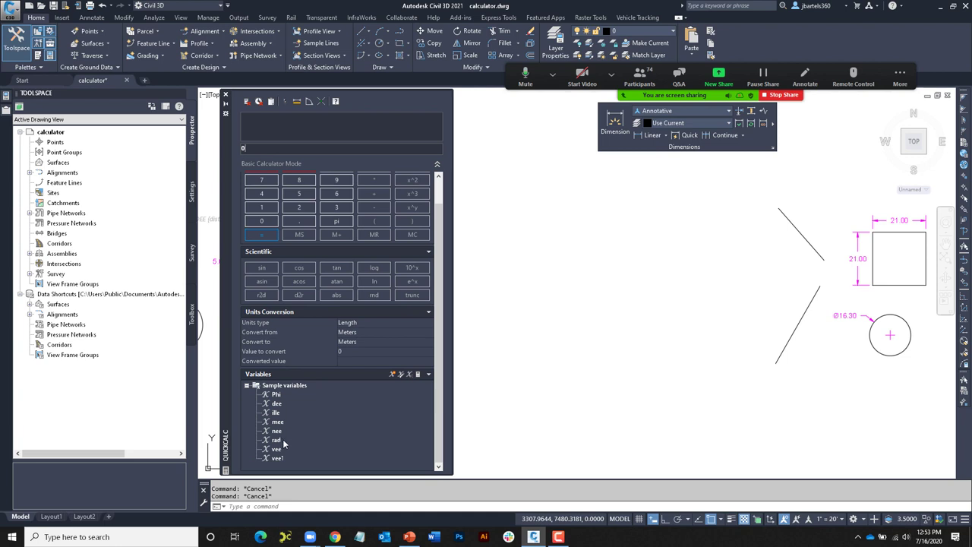
{"action": "left_click_drag", "start_coordinate": [435, 319], "coordinate": [439, 292]}
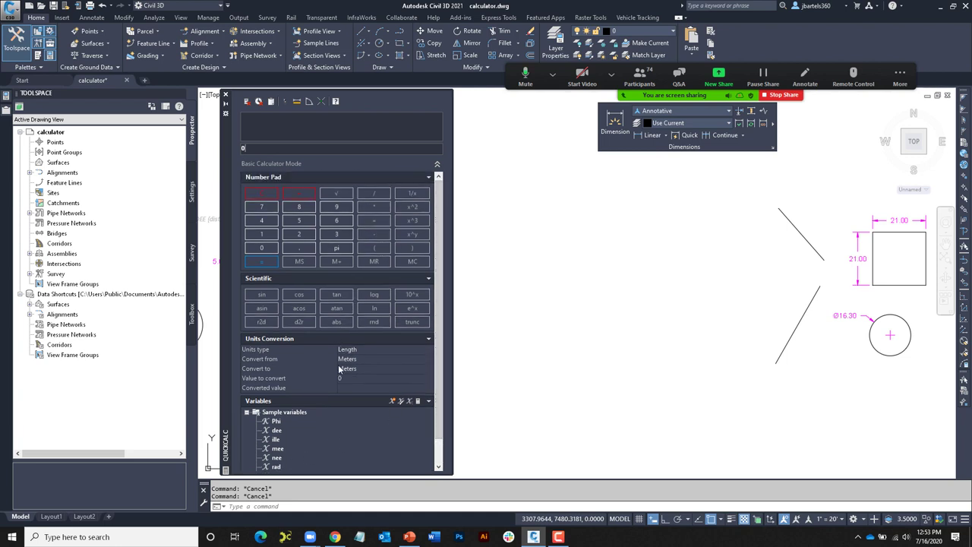
{"action": "left_click", "coordinate": [438, 165]}
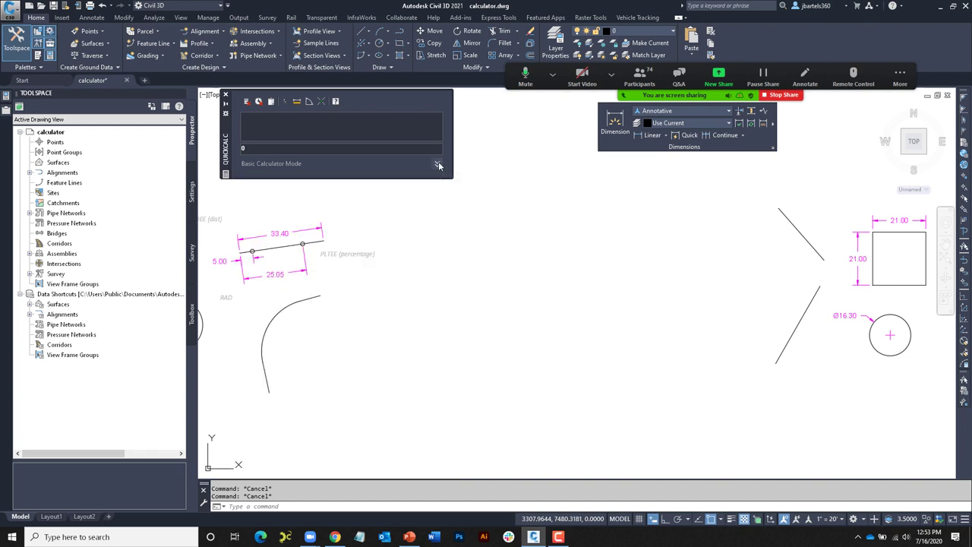
{"action": "left_click", "coordinate": [437, 165]}
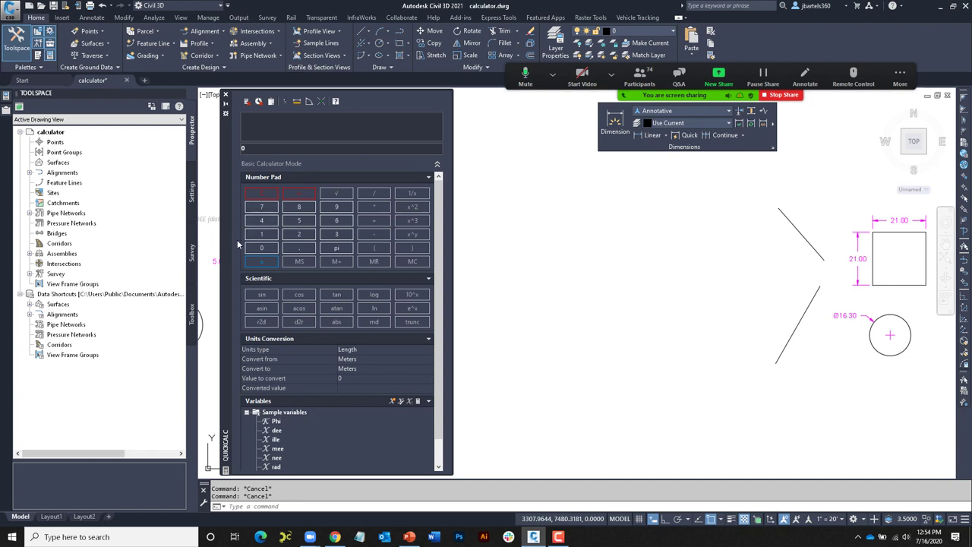
Calculate 15*3 with QuickCalc's number pad
{"action": "left_click", "coordinate": [261, 233]}
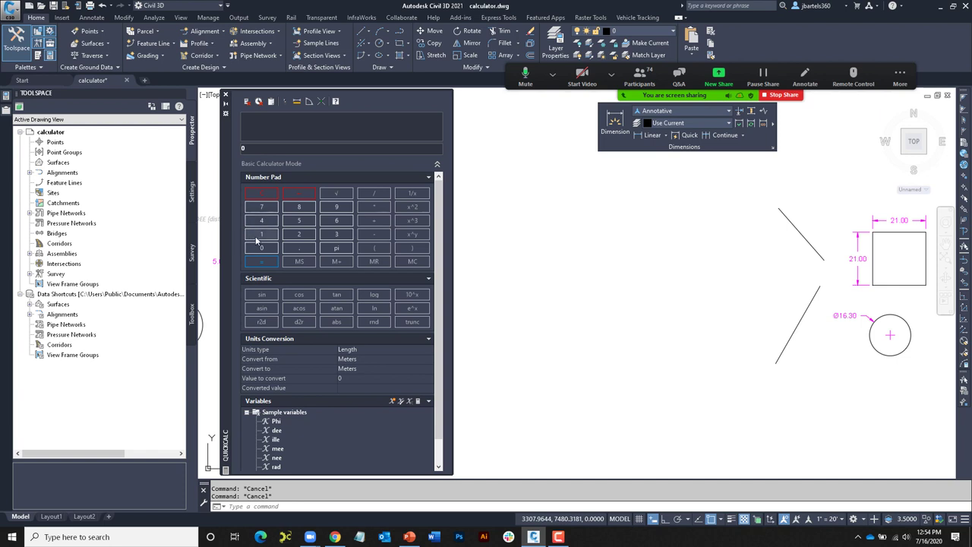
{"action": "left_click", "coordinate": [296, 220]}
{"action": "left_click", "coordinate": [370, 205]}
{"action": "left_click", "coordinate": [336, 234]}
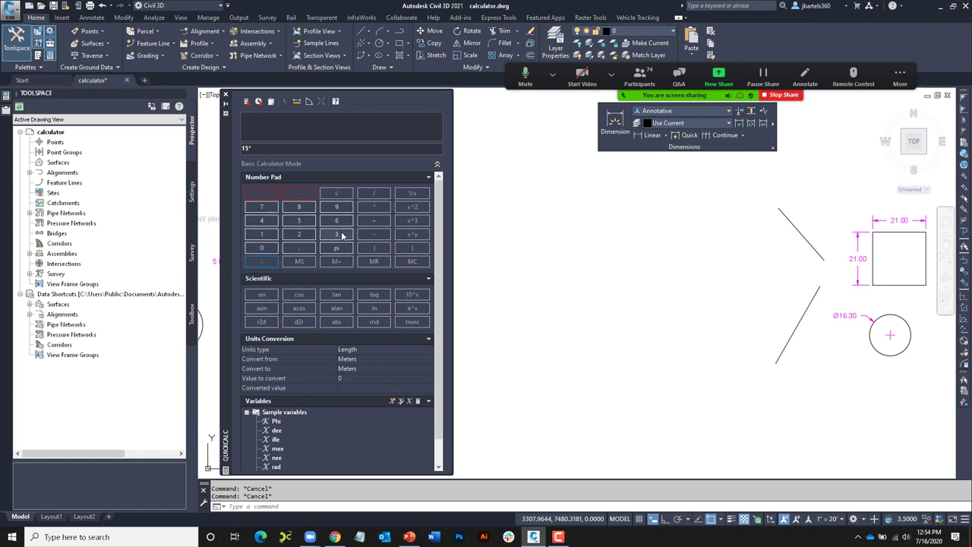
{"action": "left_click", "coordinate": [268, 262]}
Evaluate 15*3+45 by reusing the expression and result from QuickCalc's history, and clear both the input value and the history
{"action": "double_click", "coordinate": [253, 119]}
{"action": "double_click", "coordinate": [437, 119]}
{"action": "left_click", "coordinate": [265, 263]}
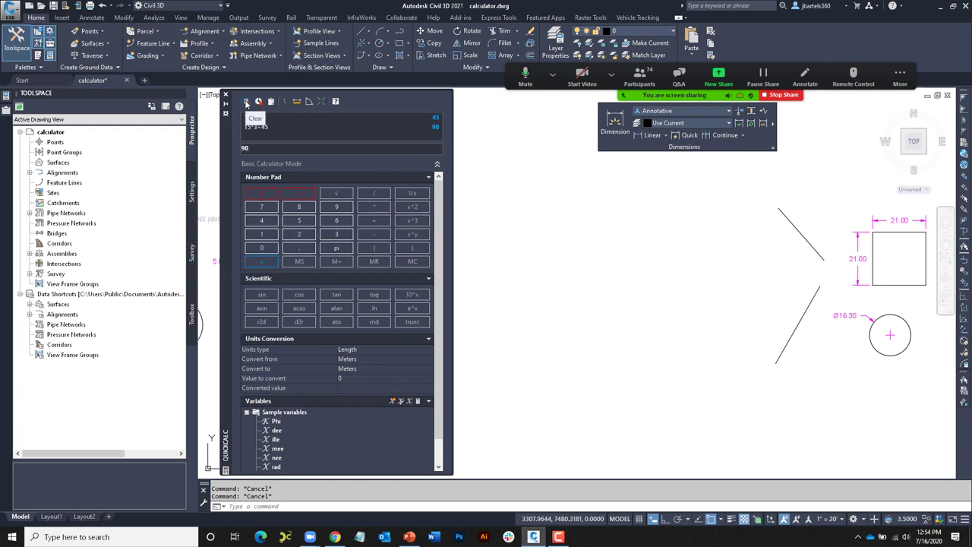
{"action": "left_click", "coordinate": [246, 103]}
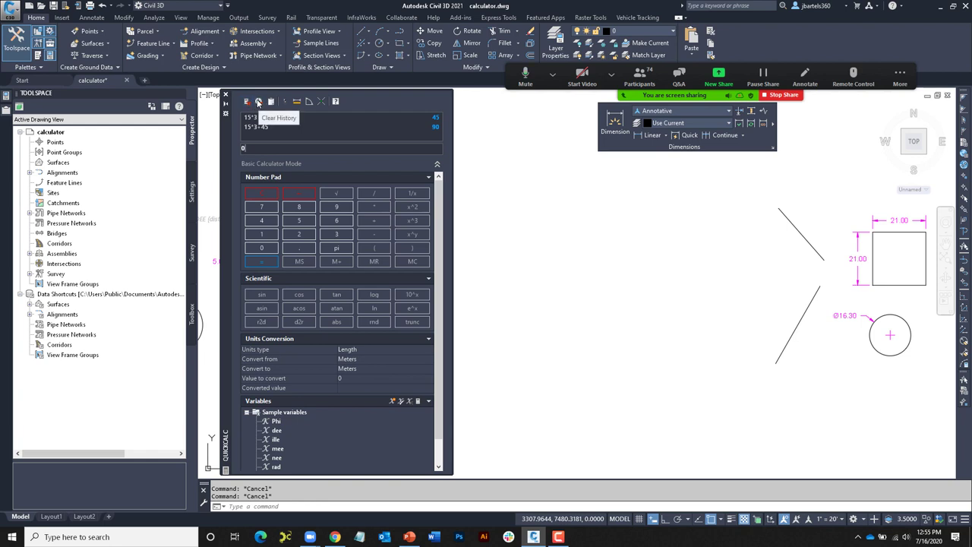
{"action": "left_click", "coordinate": [259, 102]}
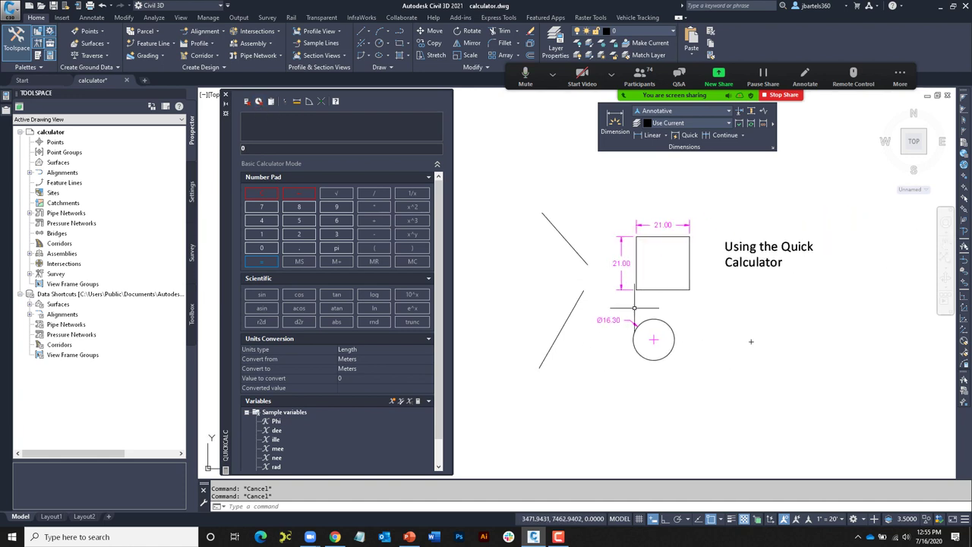
Draw a circle centred on the point marker beside the 16.30 circle, calculating its diameter as 16.3/2 in QuickCalc and passing 8.15 to the command
{"action": "scroll", "coordinate": [629, 304], "scroll_direction": "up", "scroll_amount": 3}
{"action": "middle_click_drag", "start_coordinate": [630, 304], "coordinate": [680, 311]}
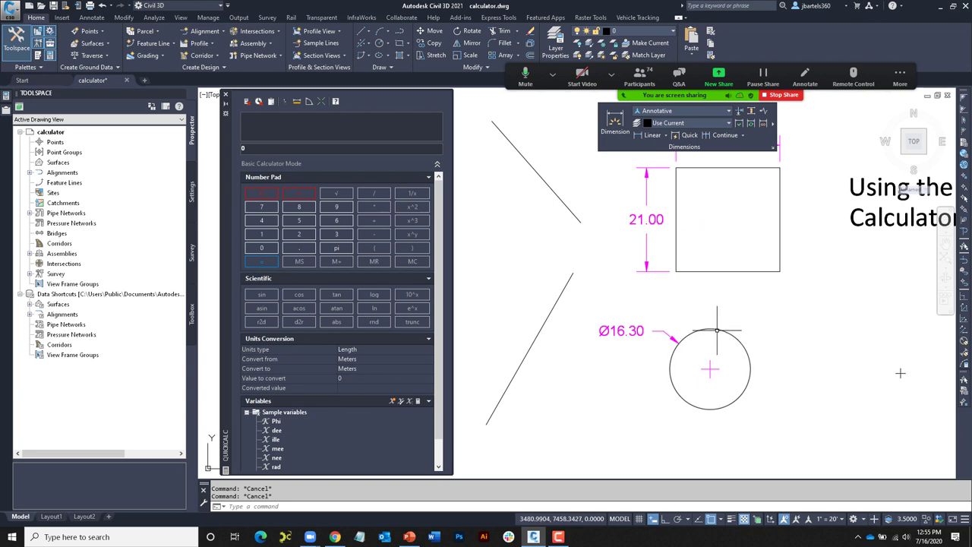
{"action": "left_click", "coordinate": [380, 43]}
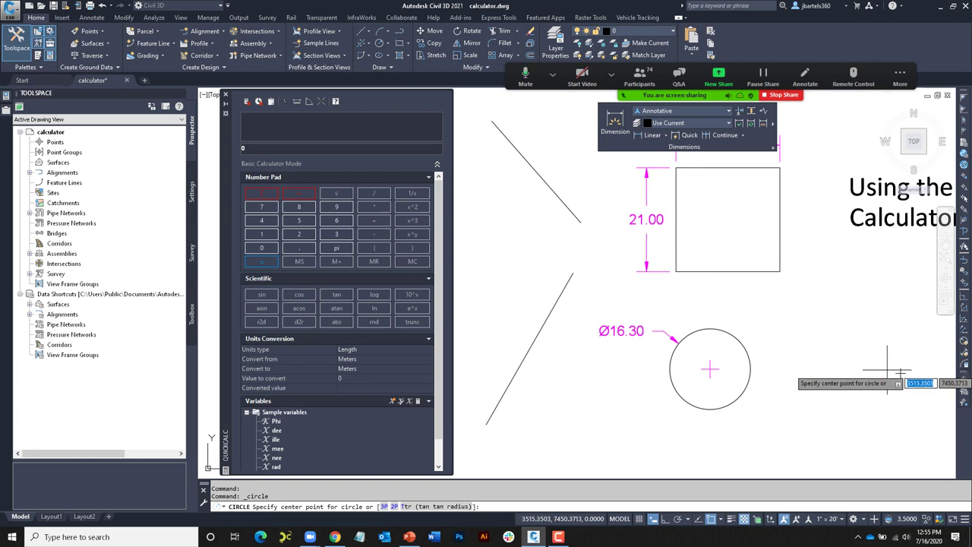
{"action": "left_click", "coordinate": [900, 373]}
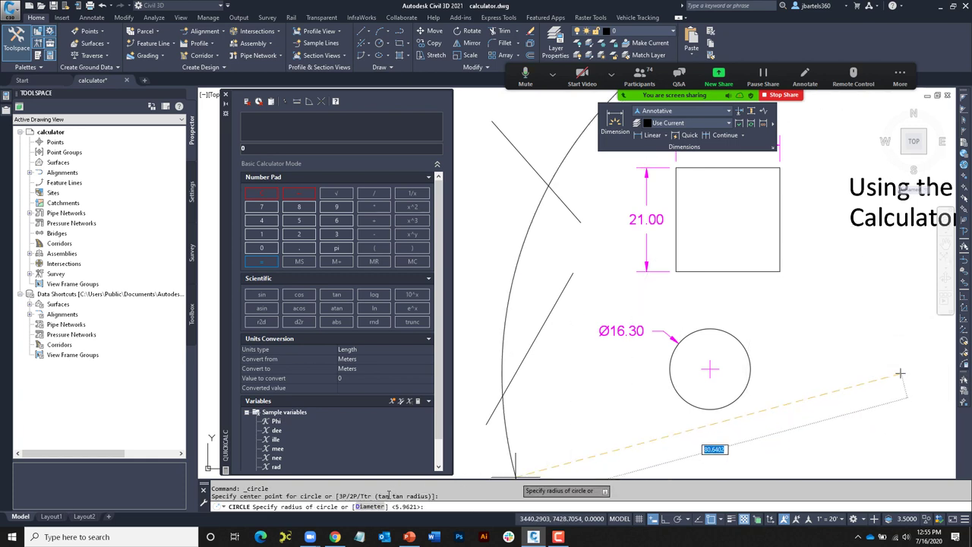
{"action": "left_click", "coordinate": [369, 506]}
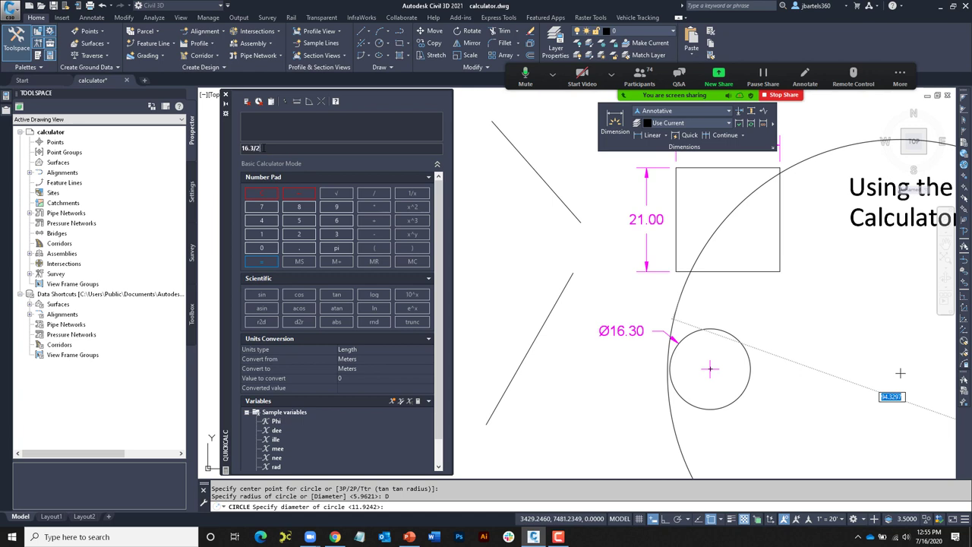
{"action": "key", "text": "Return"}
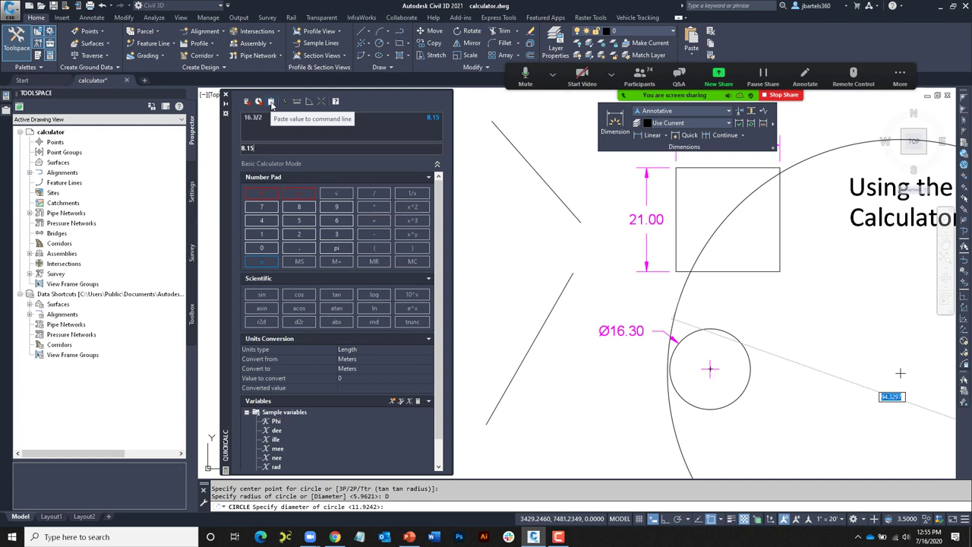
{"action": "left_click", "coordinate": [271, 103]}
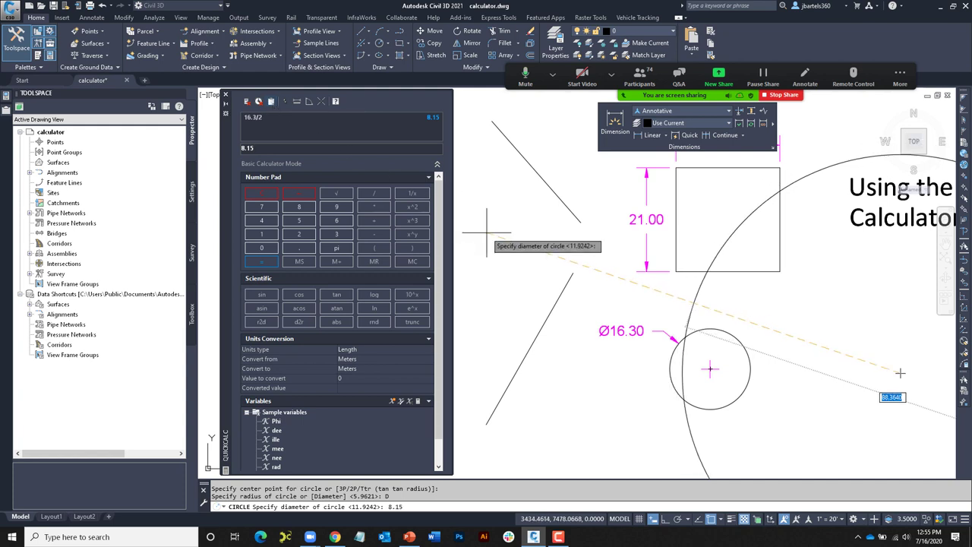
{"action": "key", "text": "Return"}
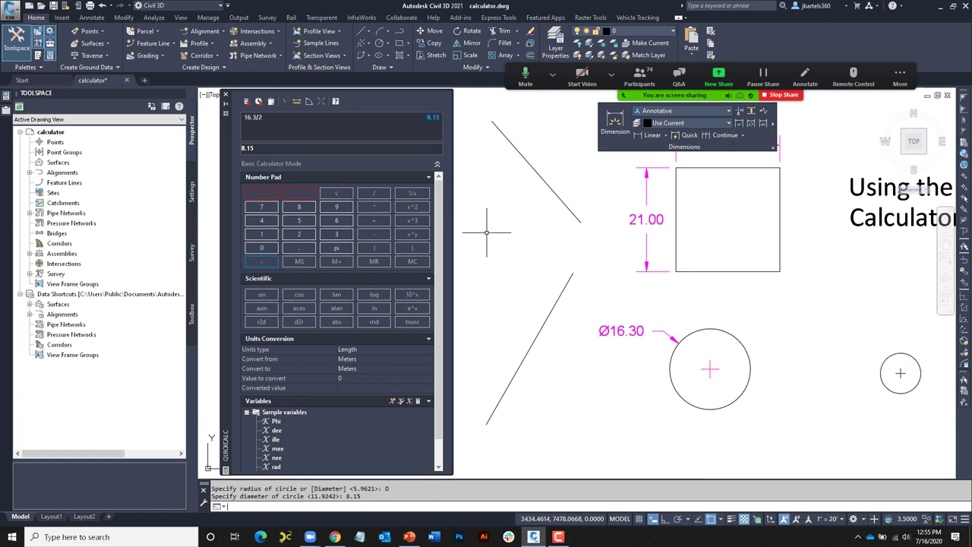
{"action": "key", "text": "Escape"}
{"action": "key", "text": "Escape"}
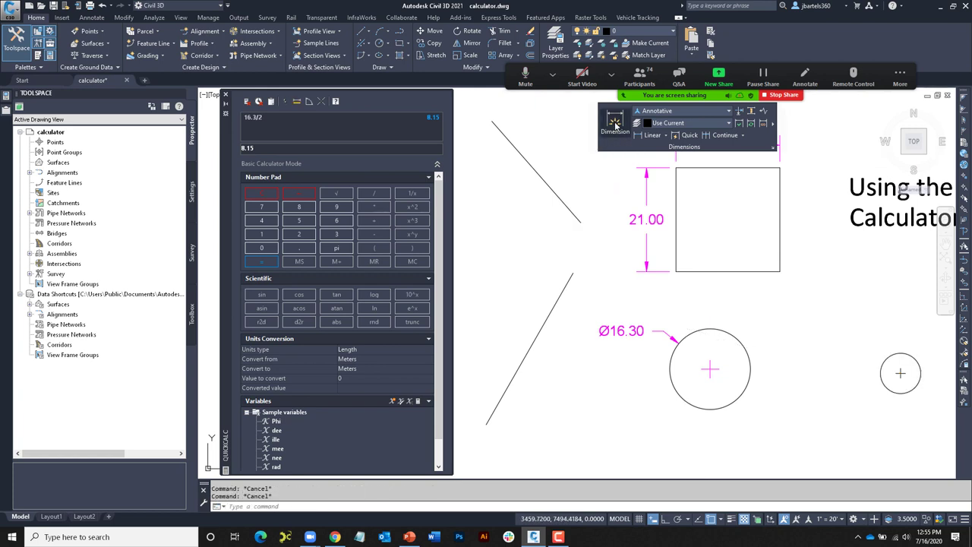
Add a diameter dimension to the small circle beside the 16.30 circle and close the QuickCalc palette
{"action": "left_click", "coordinate": [616, 125]}
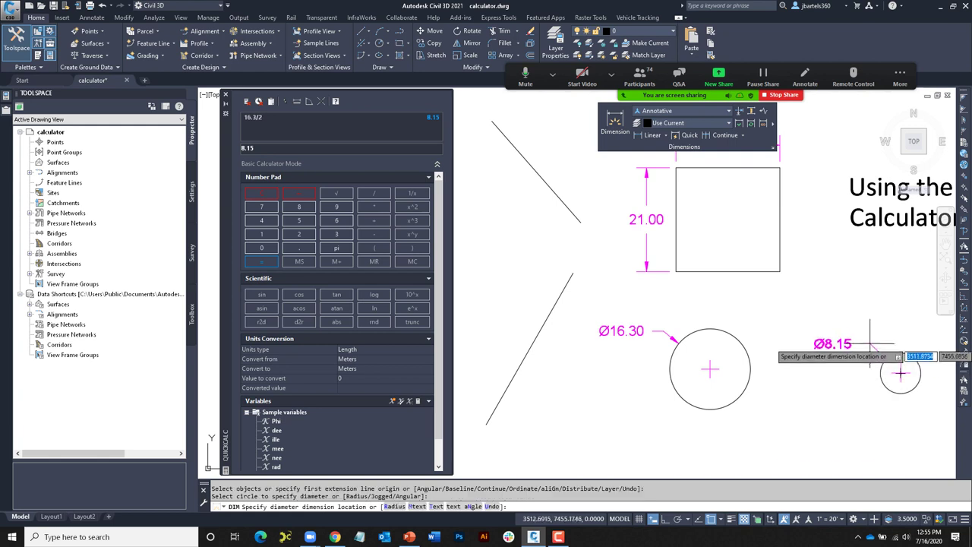
{"action": "left_click", "coordinate": [823, 340]}
{"action": "key", "text": "Escape"}
{"action": "middle_click_drag", "start_coordinate": [766, 321], "coordinate": [724, 345]}
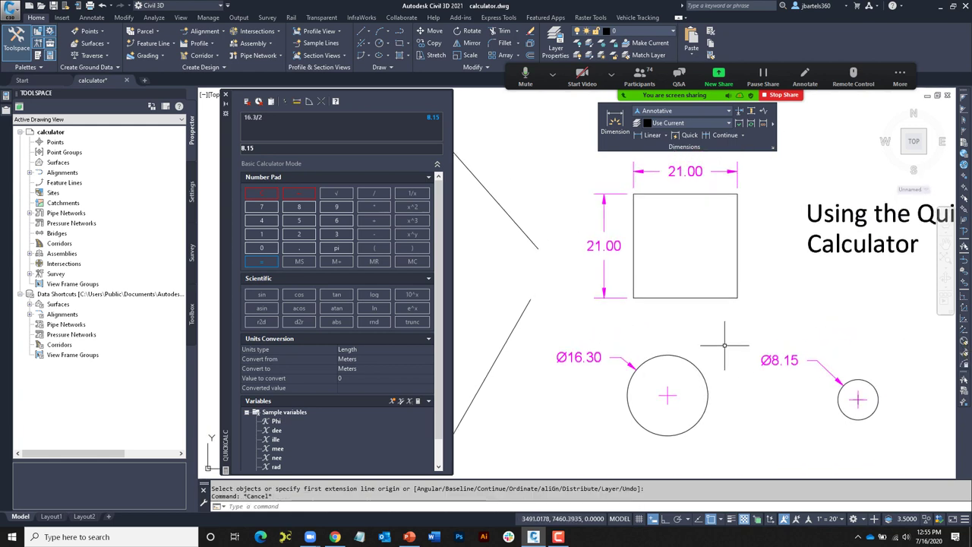
{"action": "left_click", "coordinate": [225, 96]}
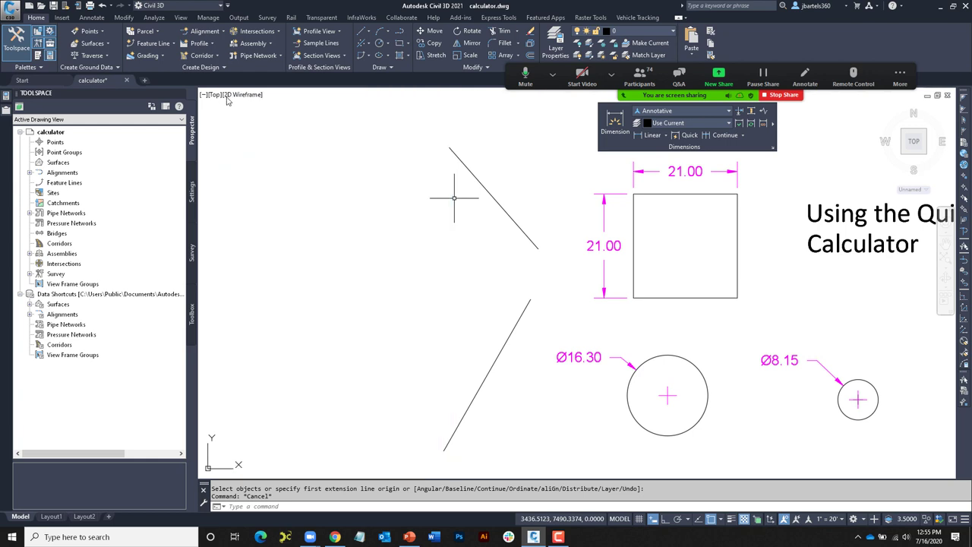
{"action": "key", "text": "Escape"}
{"action": "scroll", "coordinate": [480, 236], "scroll_direction": "down", "scroll_amount": 1}
{"action": "middle_click_drag", "start_coordinate": [480, 236], "coordinate": [418, 277]}
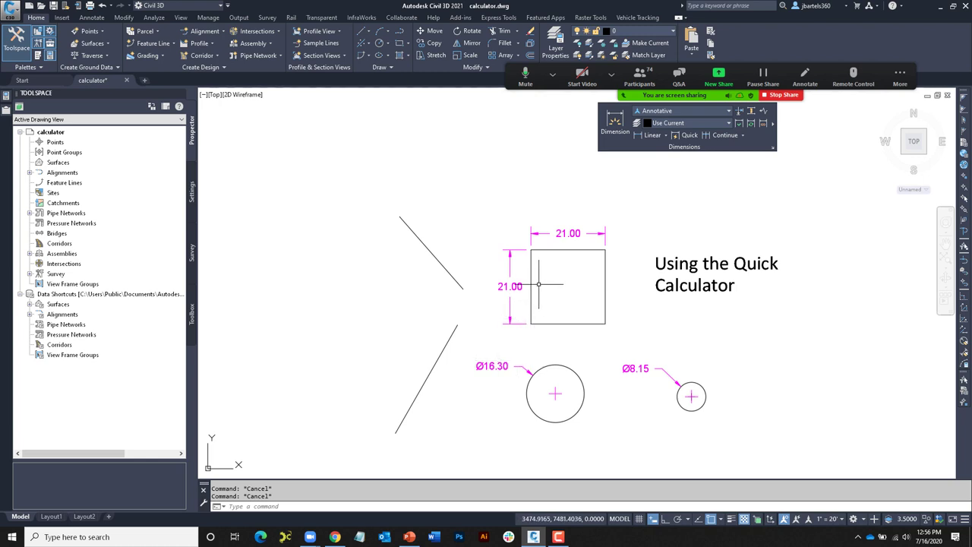
Scale the 21.00 square from its lower-left corner, calculating the scale factor as 16.3/21 in QuickCalc and passing it to the command
{"action": "left_click", "coordinate": [470, 55]}
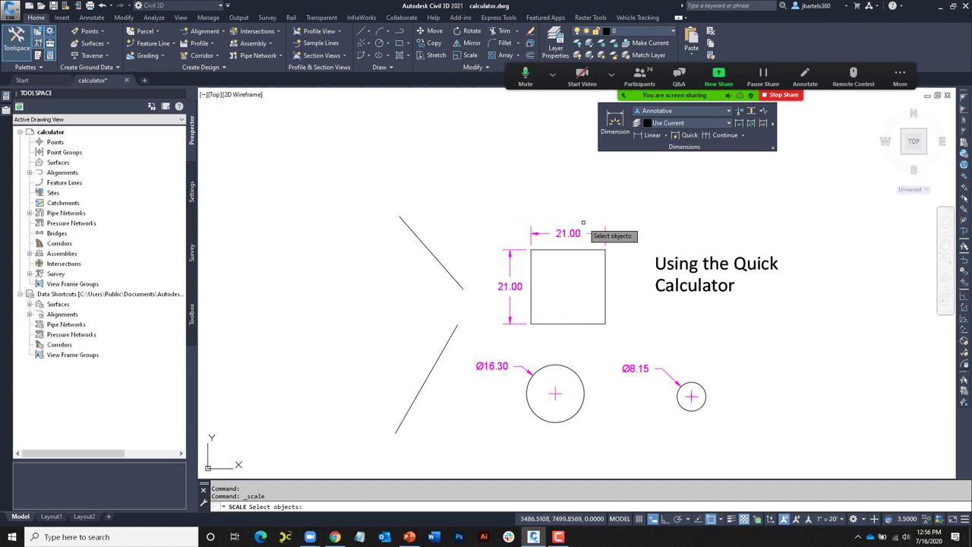
{"action": "left_click", "coordinate": [618, 256]}
{"action": "left_click", "coordinate": [581, 281]}
{"action": "key", "text": "Return"}
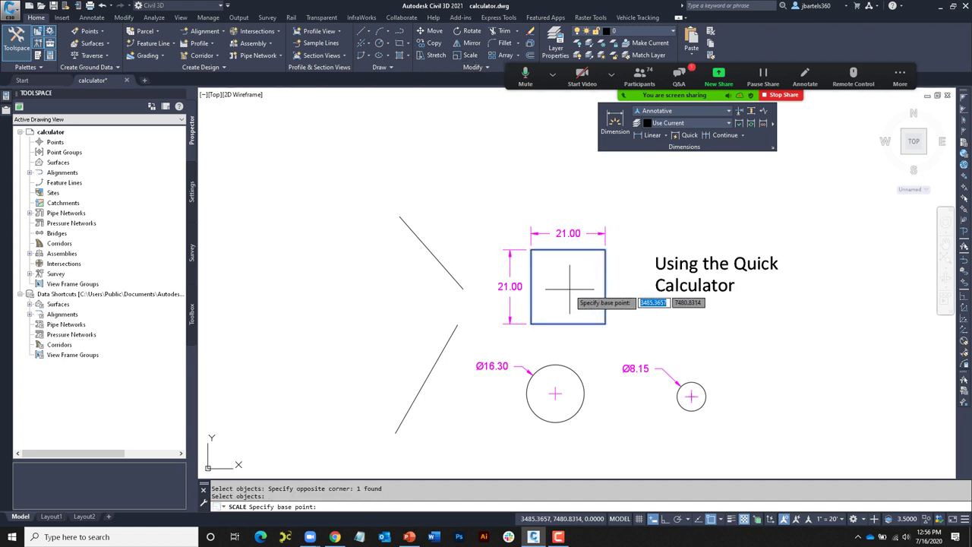
{"action": "left_click", "coordinate": [540, 319]}
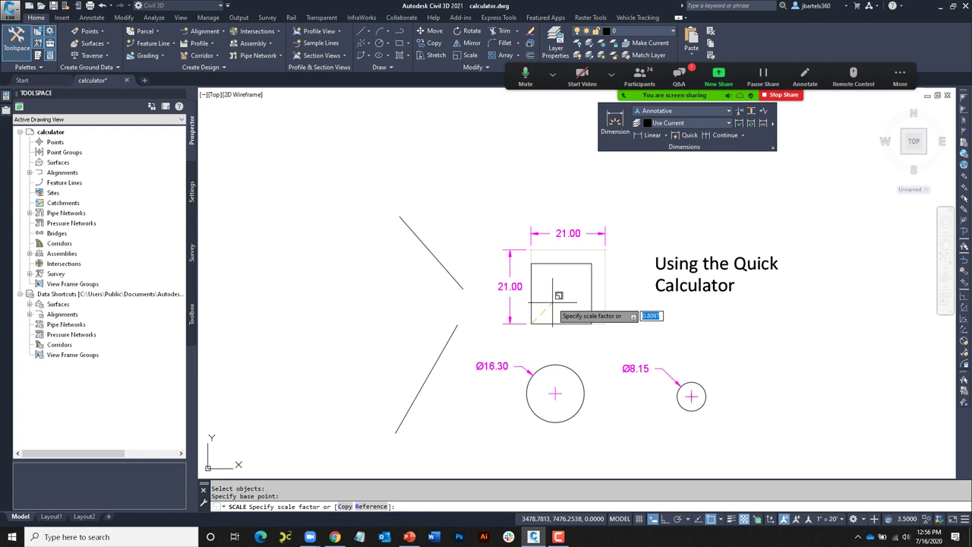
{"action": "key", "text": "ctrl+8"}
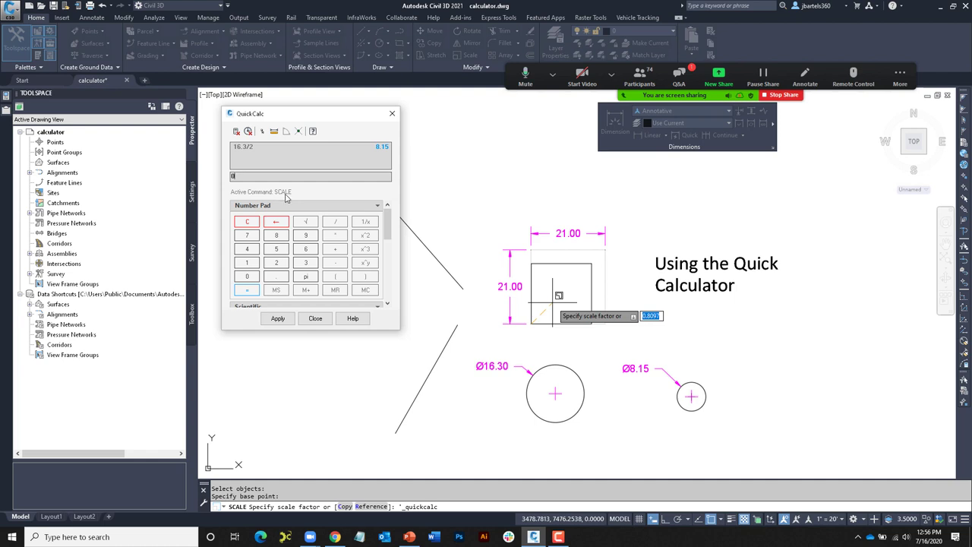
{"action": "left_click", "coordinate": [246, 263]}
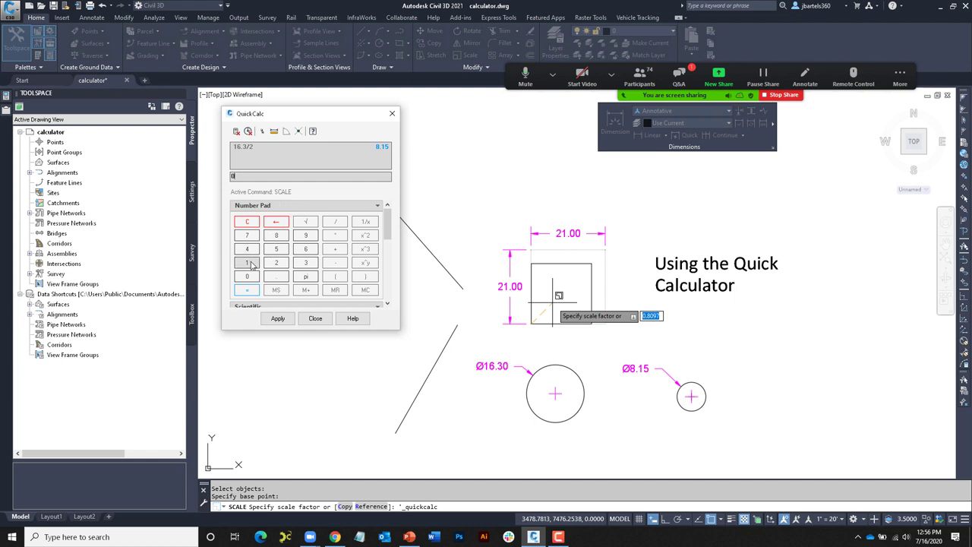
{"action": "left_click", "coordinate": [306, 249]}
{"action": "left_click", "coordinate": [276, 276]}
{"action": "left_click", "coordinate": [306, 263]}
{"action": "left_click", "coordinate": [335, 221]}
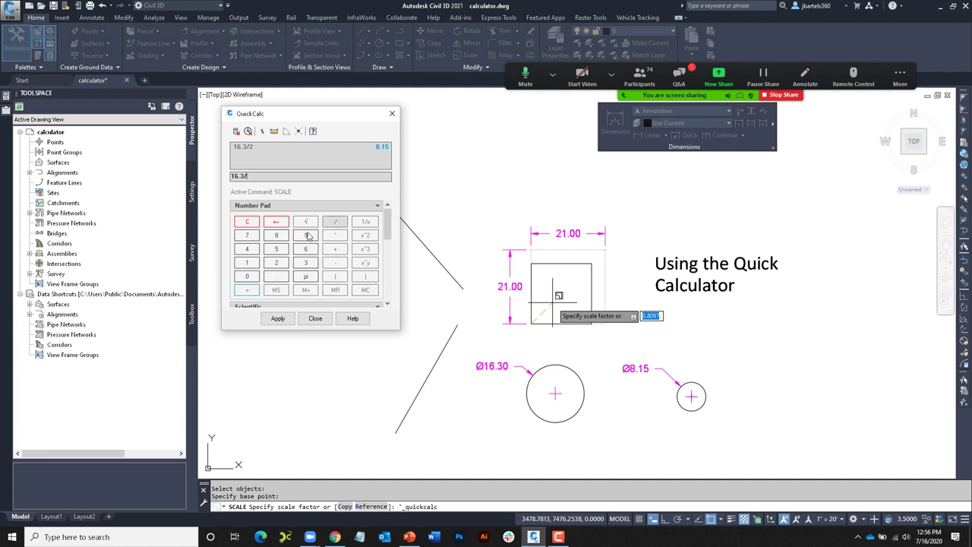
{"action": "left_click", "coordinate": [275, 262]}
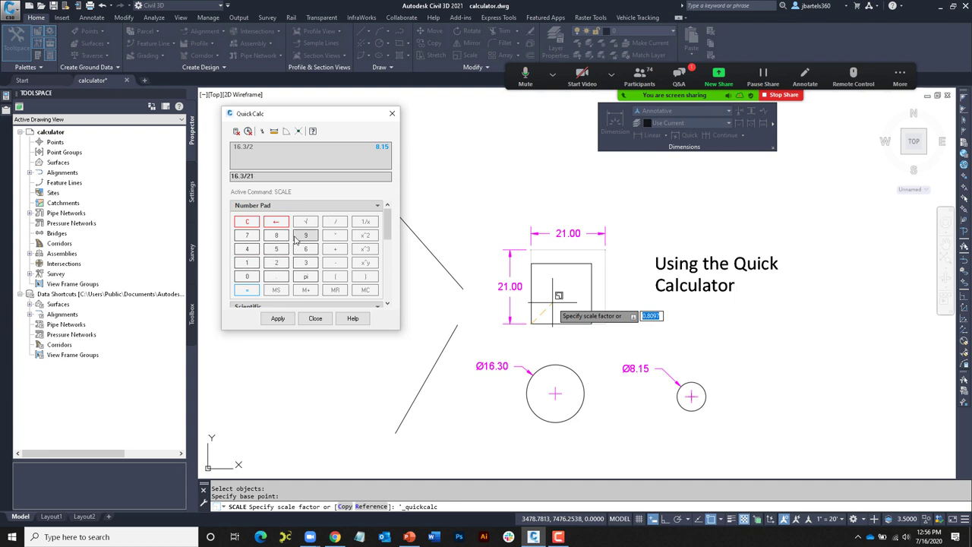
{"action": "left_click", "coordinate": [278, 318]}
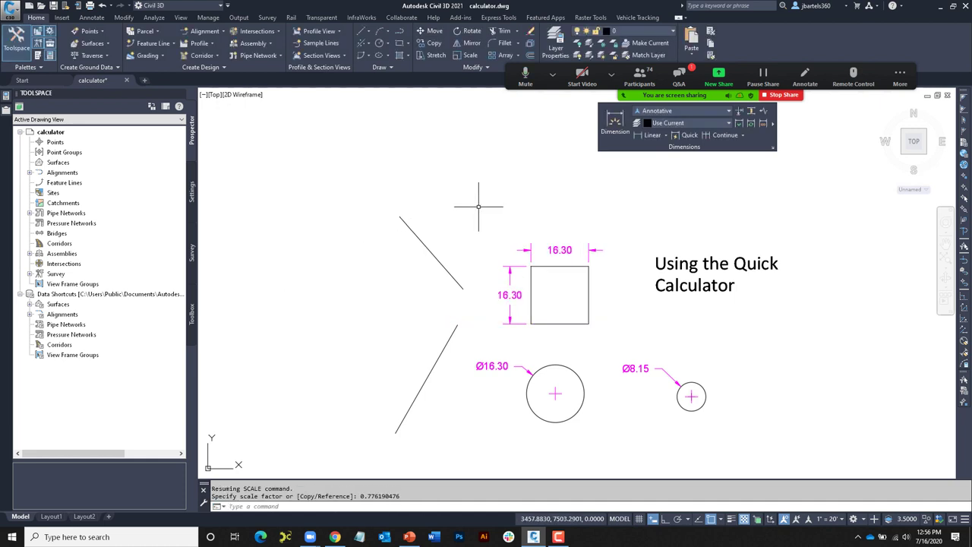
{"action": "key", "text": "Escape"}
{"action": "key", "text": "Escape"}
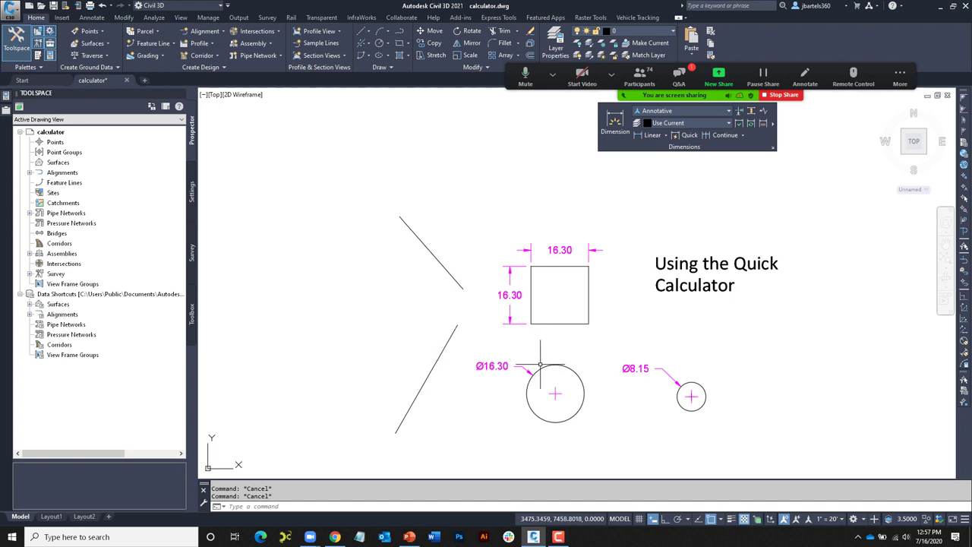
Fillet the two angled lines, setting the radius with QuickCalc's rad variable picked from the 16.30 circle
{"action": "left_click", "coordinate": [500, 44]}
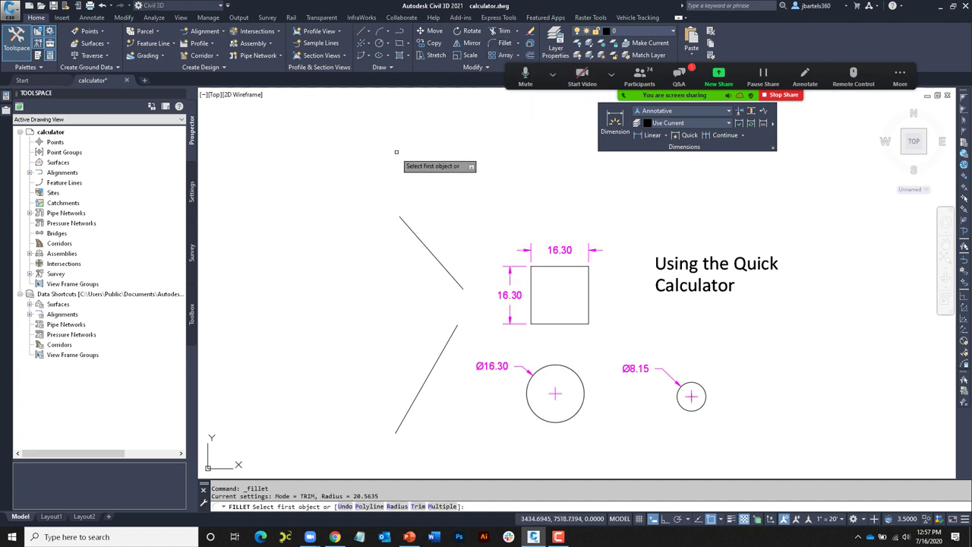
{"action": "type", "text": "R"}
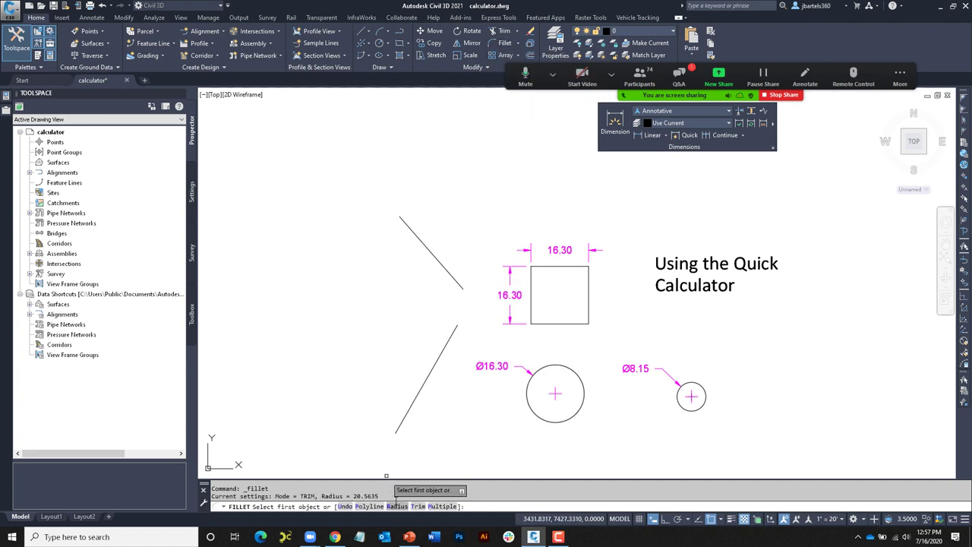
{"action": "key", "text": "Return"}
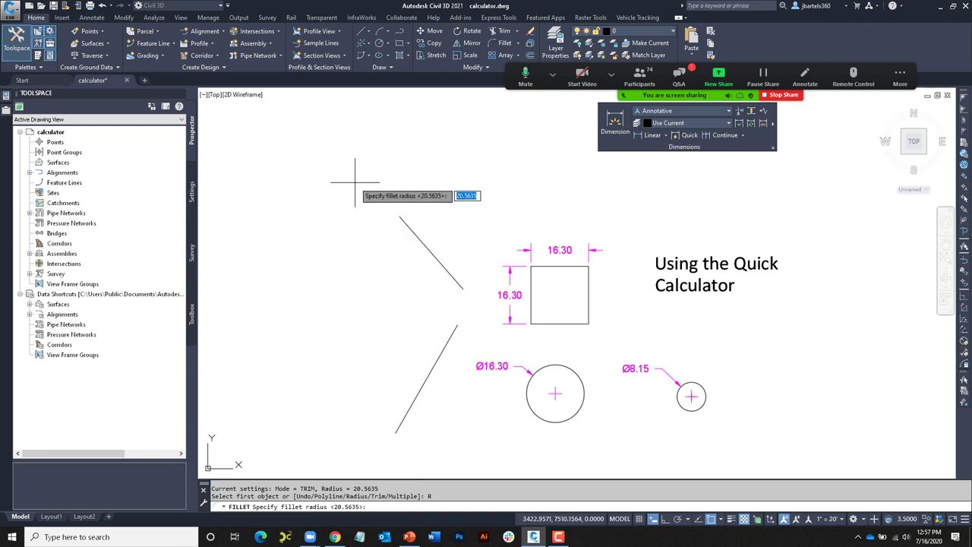
{"action": "key", "text": "ctrl+8"}
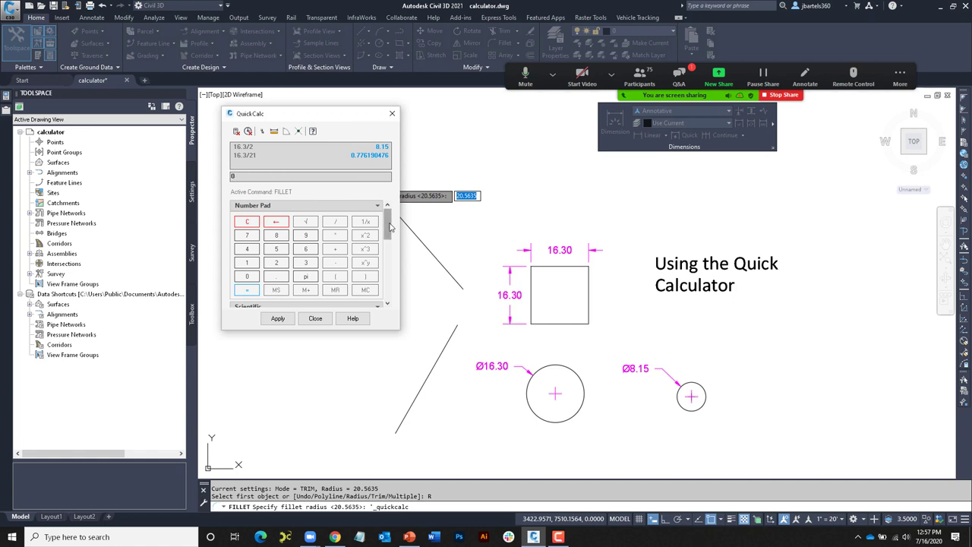
{"action": "left_click_drag", "start_coordinate": [387, 224], "coordinate": [390, 285]}
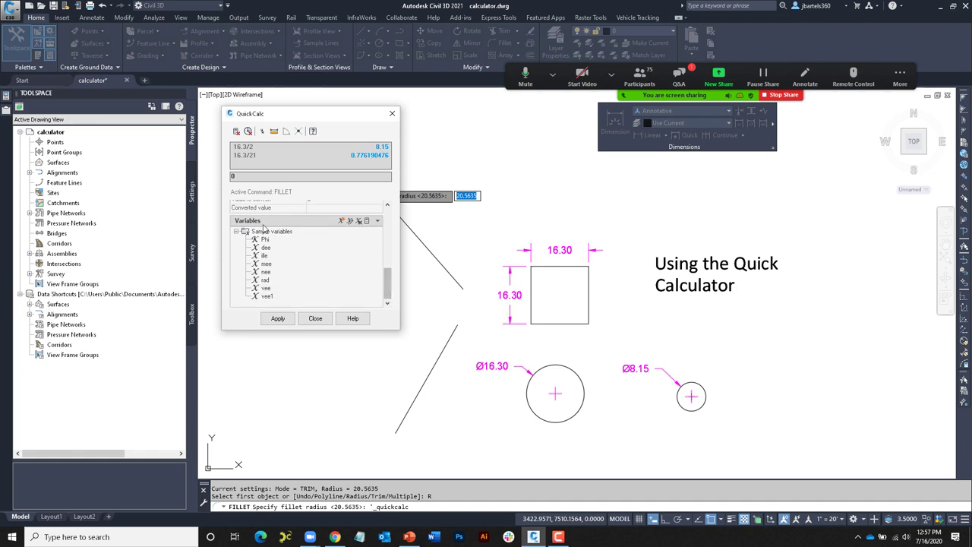
{"action": "double_click", "coordinate": [265, 279]}
{"action": "left_click", "coordinate": [277, 318]}
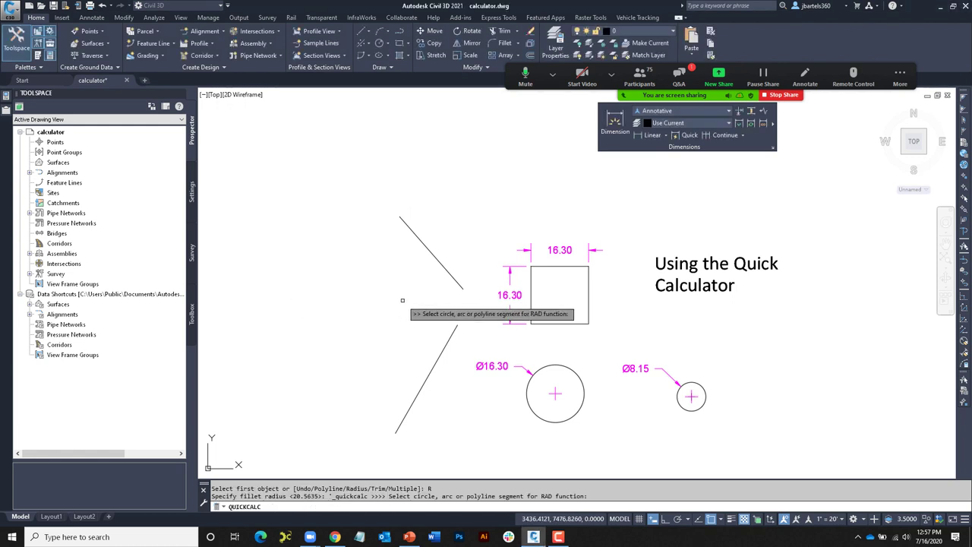
{"action": "left_click", "coordinate": [541, 367]}
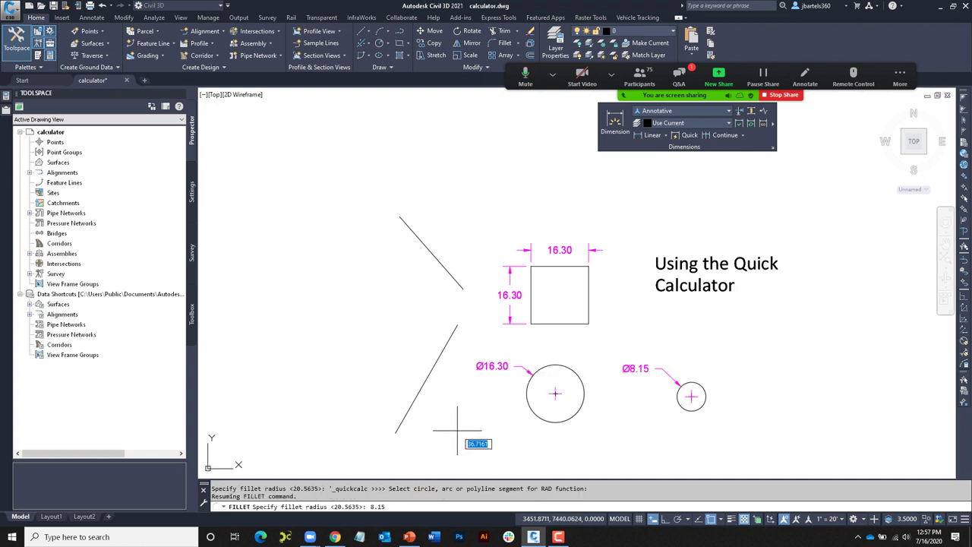
{"action": "left_click", "coordinate": [422, 388]}
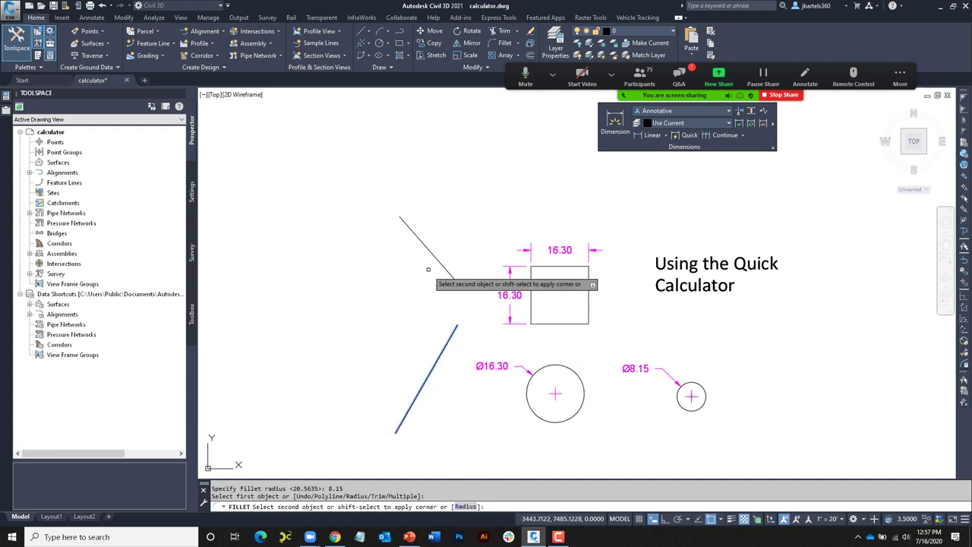
{"action": "left_click", "coordinate": [437, 260]}
{"action": "key", "text": "Escape"}
{"action": "key", "text": "Escape"}
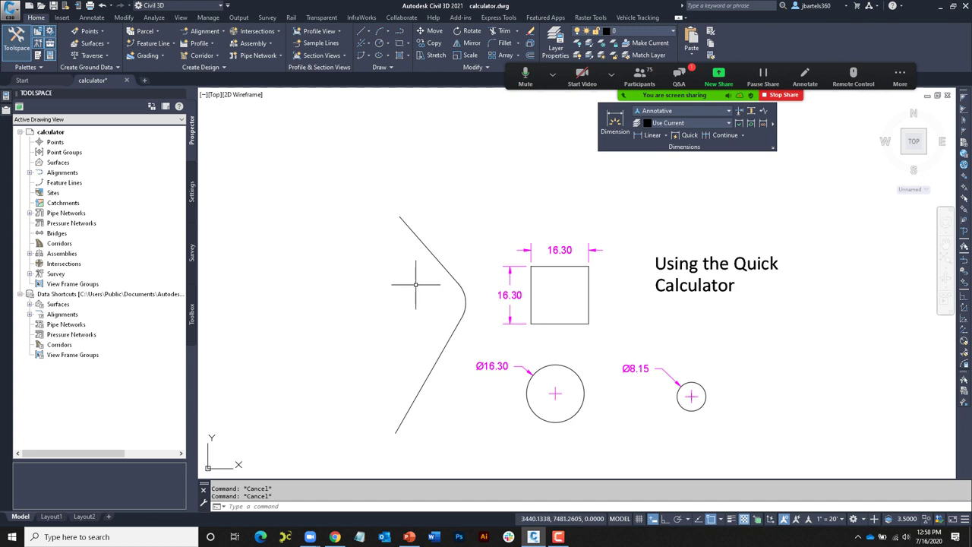
Examine QuickCalc's collapsed and expanded layouts while scaling the square, and cancel without applying a scale factor
{"action": "middle_click_drag", "start_coordinate": [415, 285], "coordinate": [435, 289]}
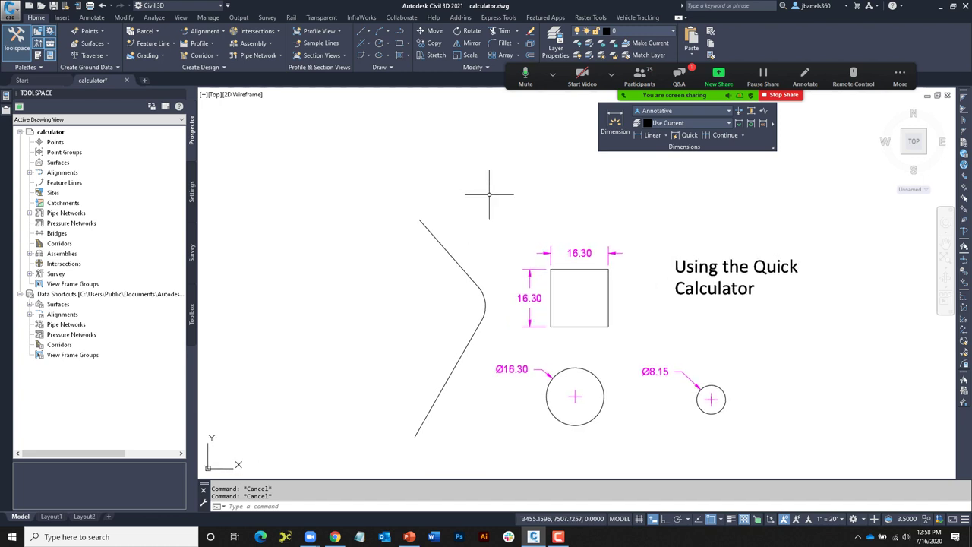
{"action": "left_click", "coordinate": [465, 55]}
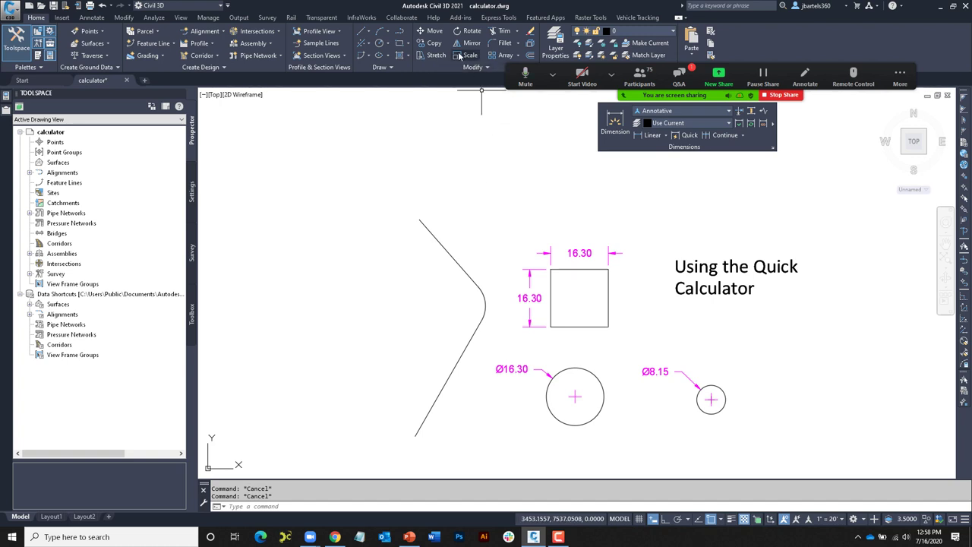
{"action": "left_click", "coordinate": [608, 296]}
{"action": "key", "text": "Return"}
{"action": "left_click", "coordinate": [552, 325]}
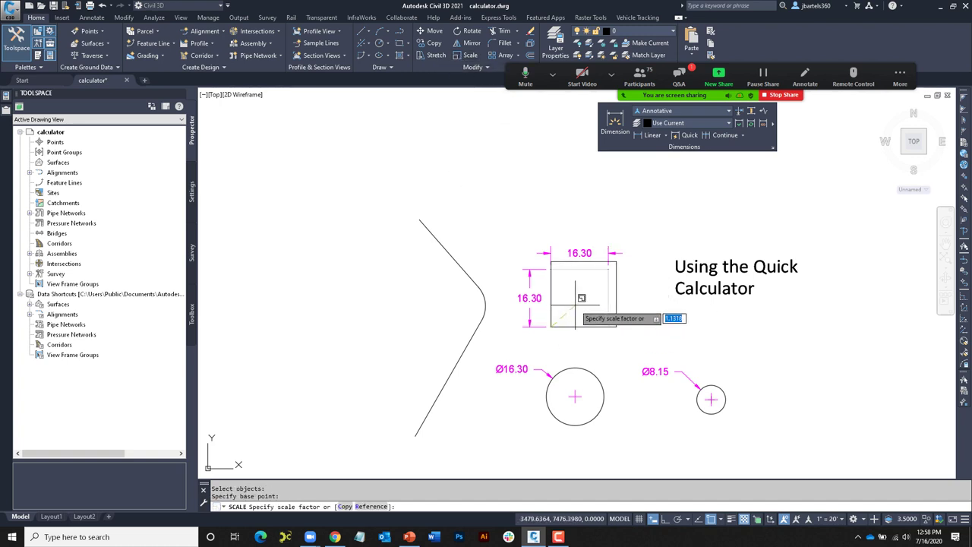
{"action": "key", "text": "ctrl+8"}
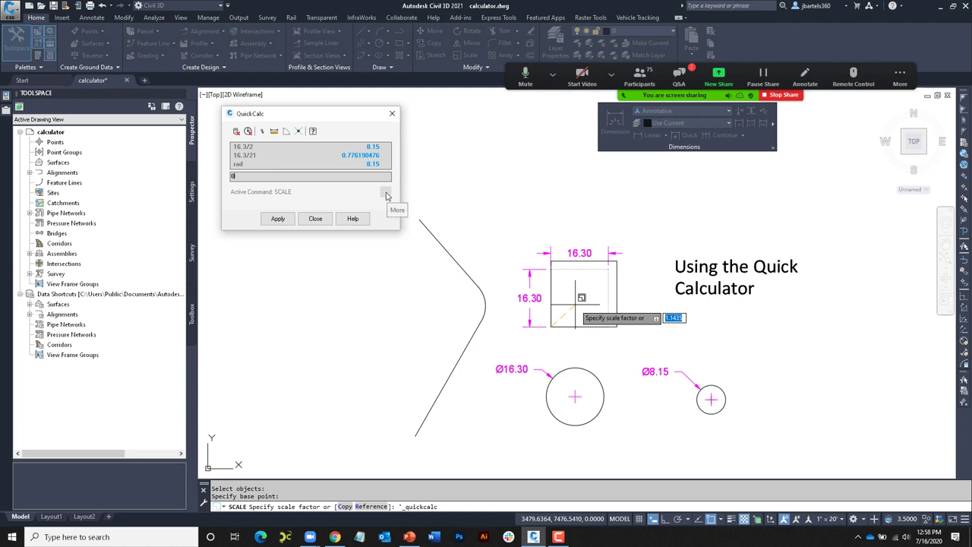
{"action": "left_click", "coordinate": [386, 194]}
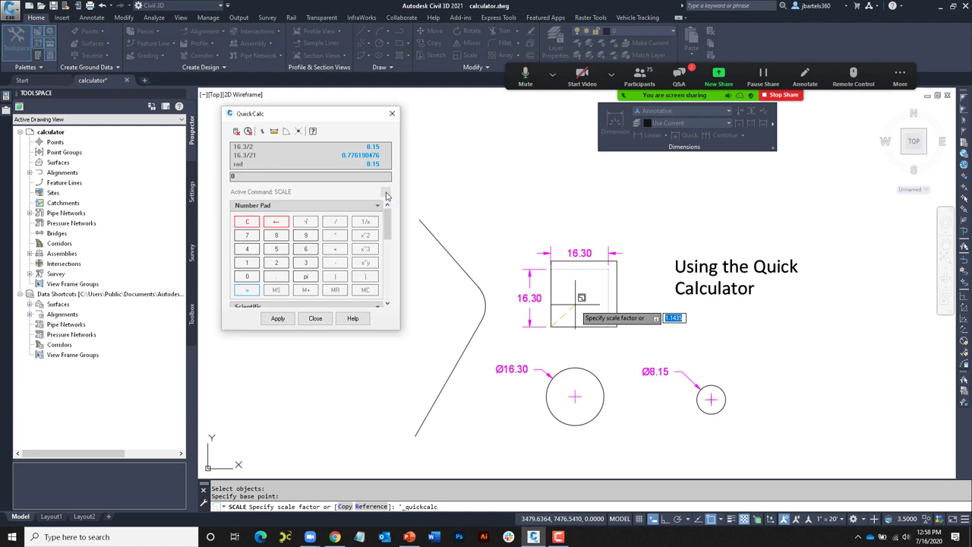
{"action": "left_click", "coordinate": [386, 194]}
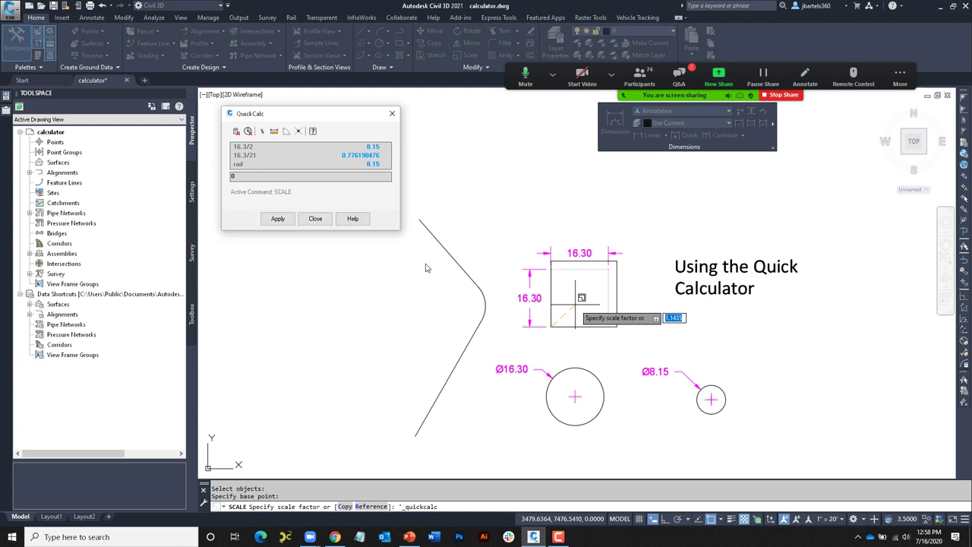
{"action": "left_click", "coordinate": [386, 194]}
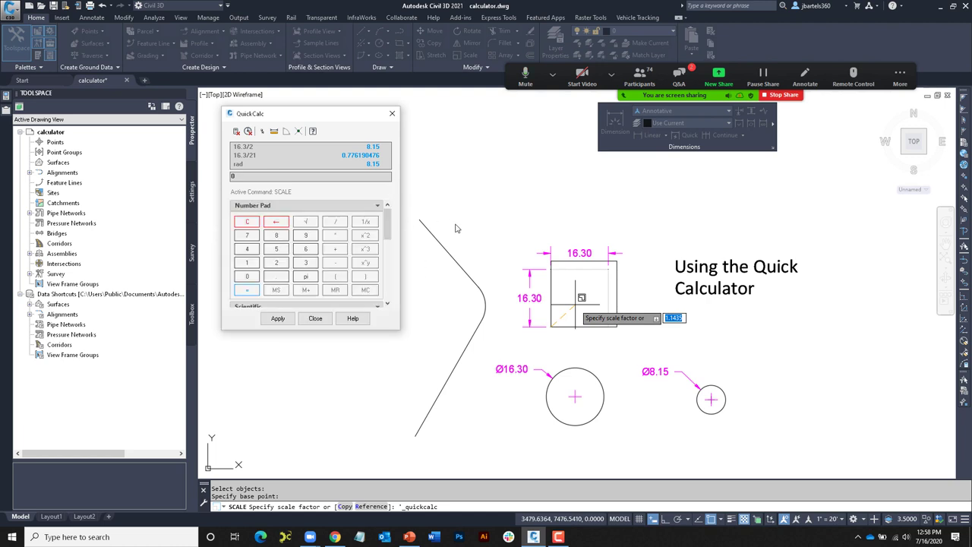
{"action": "left_click", "coordinate": [392, 113]}
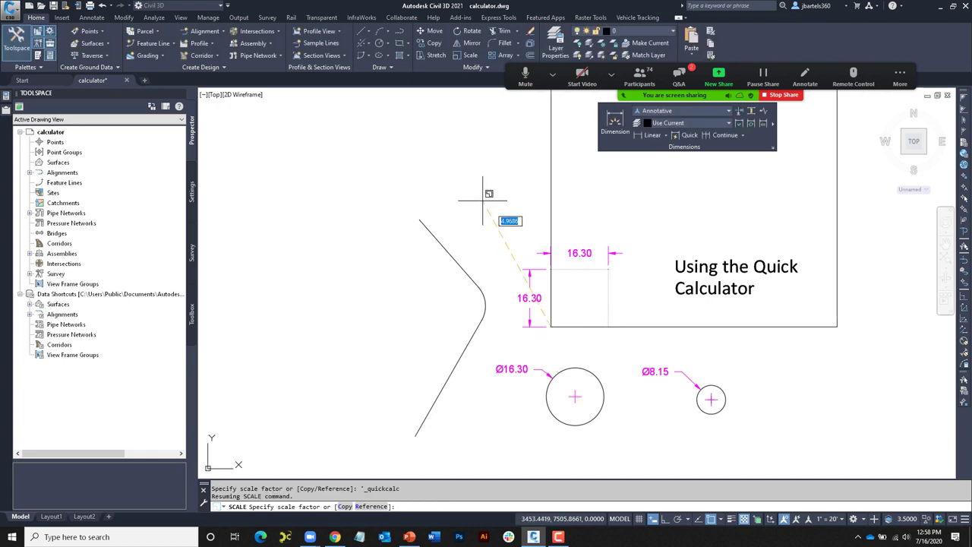
{"action": "key", "text": "Escape"}
{"action": "key", "text": "Escape"}
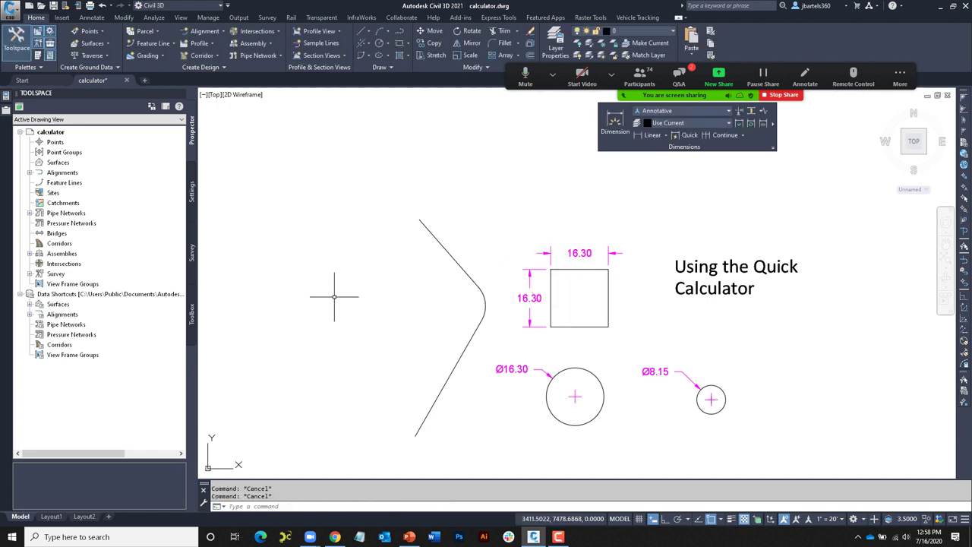
Divide the radius of the 16.30 diameter circle by 3, using QuickCalc from its Radius property, and apply the result
{"action": "scroll", "coordinate": [577, 392], "scroll_direction": "up", "scroll_amount": 3}
{"action": "middle_click_drag", "start_coordinate": [559, 388], "coordinate": [537, 342]}
{"action": "left_click", "coordinate": [476, 292]}
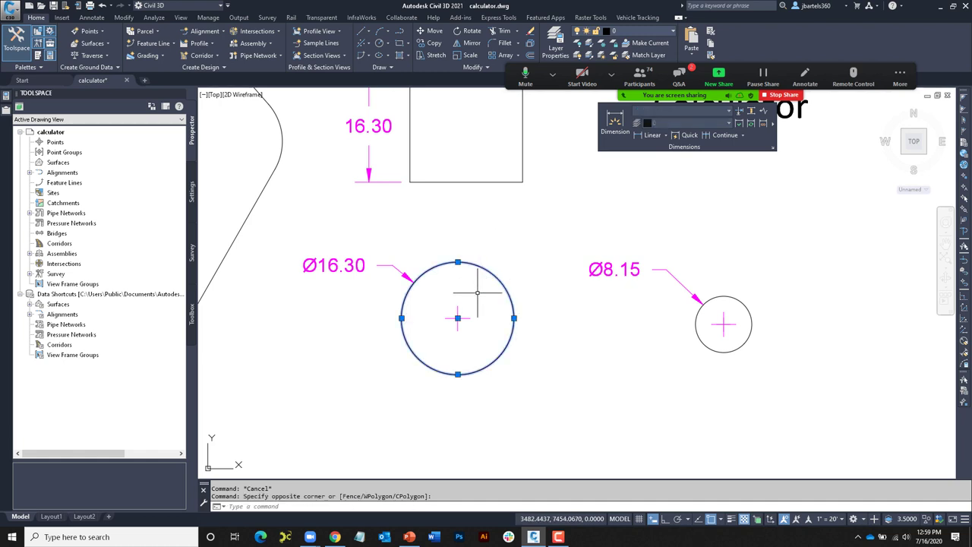
{"action": "mouse_move", "coordinate": [8, 98]}
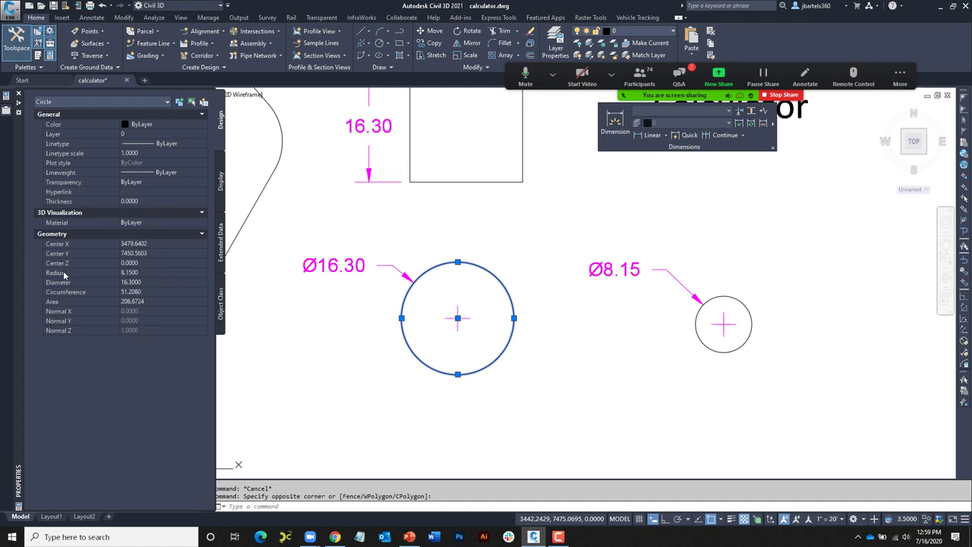
{"action": "left_click", "coordinate": [152, 272]}
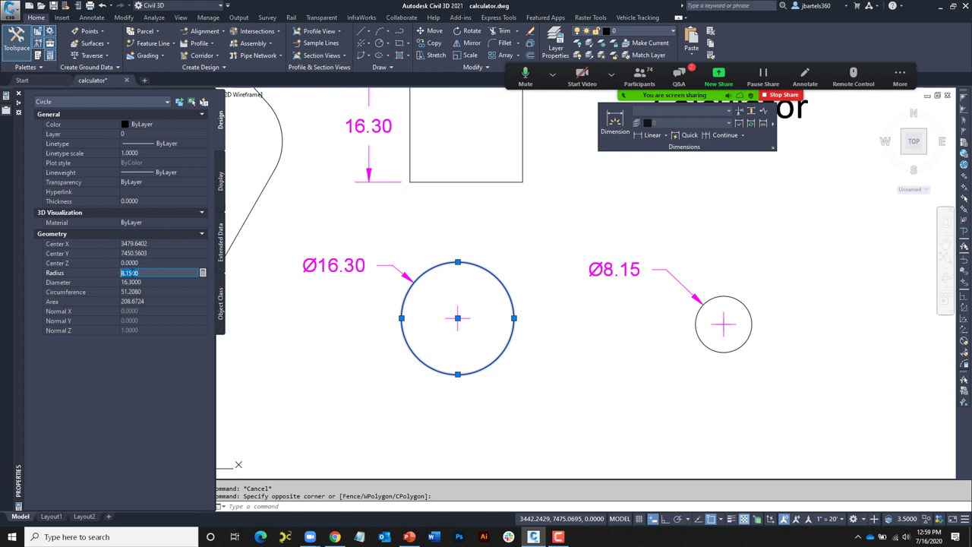
{"action": "left_click", "coordinate": [203, 274]}
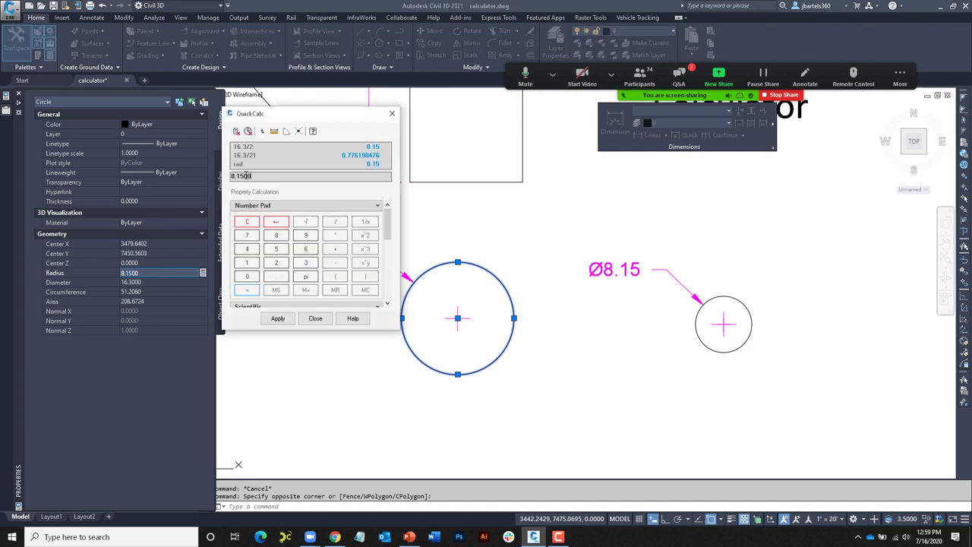
{"action": "left_click", "coordinate": [335, 221]}
{"action": "left_click", "coordinate": [306, 262]}
{"action": "left_click", "coordinate": [281, 319]}
{"action": "key", "text": "Escape"}
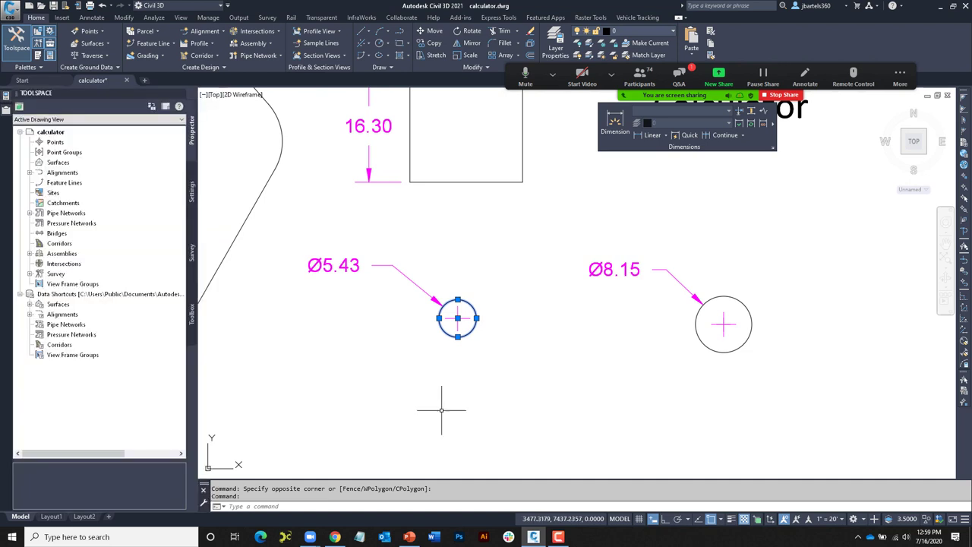
{"action": "key", "text": "Escape"}
Add 15 to the Center X property of the 8.15 diameter circle with QuickCalc, apply it, and deselect the circle
{"action": "left_click", "coordinate": [750, 302]}
{"action": "left_click", "coordinate": [718, 334]}
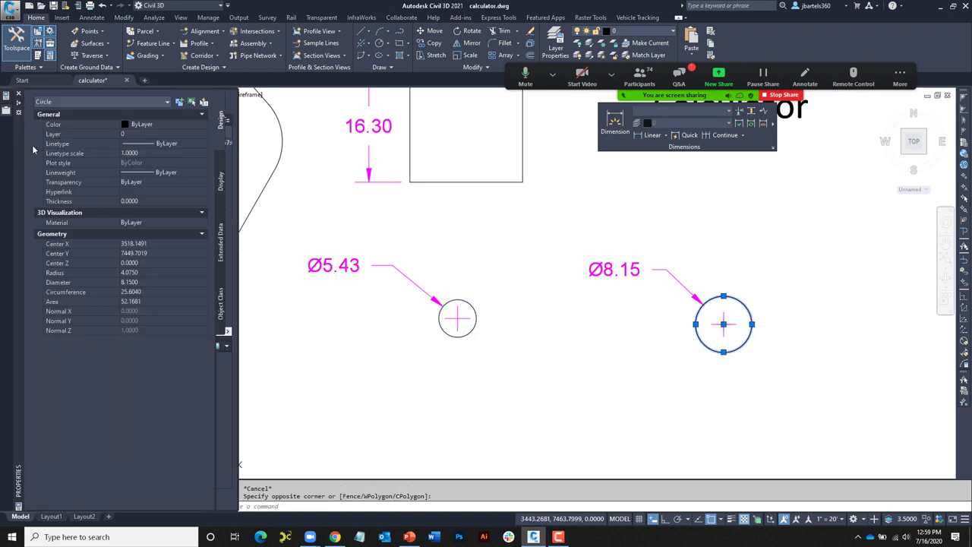
{"action": "left_click", "coordinate": [157, 244]}
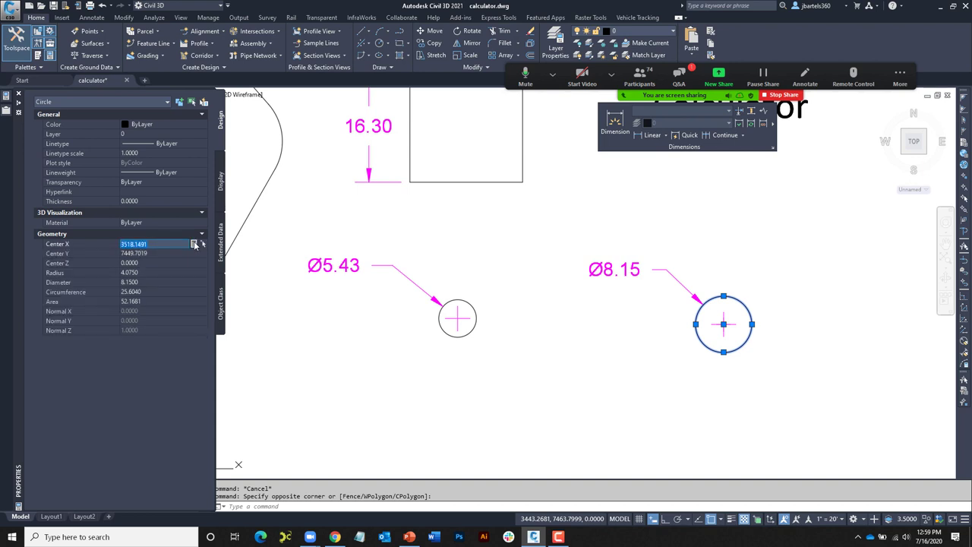
{"action": "left_click", "coordinate": [194, 243]}
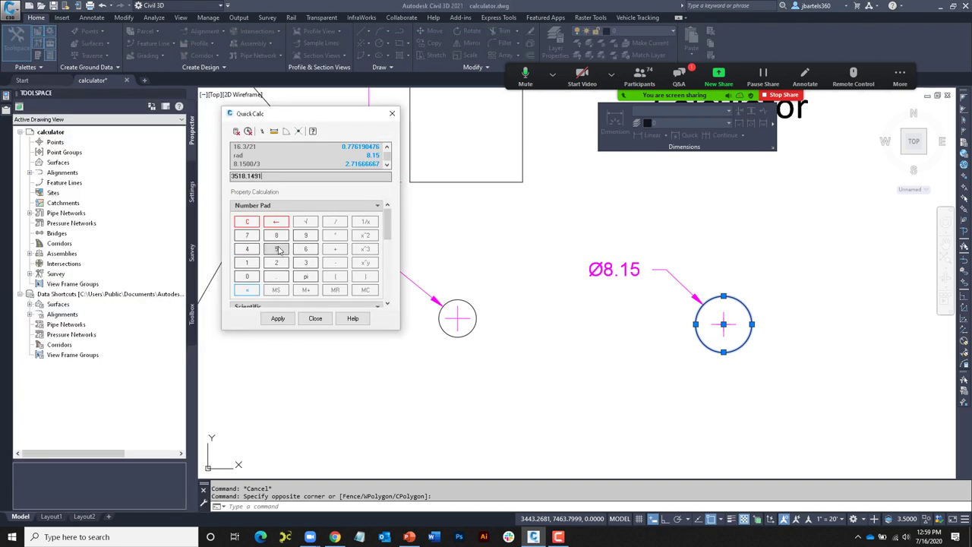
{"action": "left_click", "coordinate": [335, 248]}
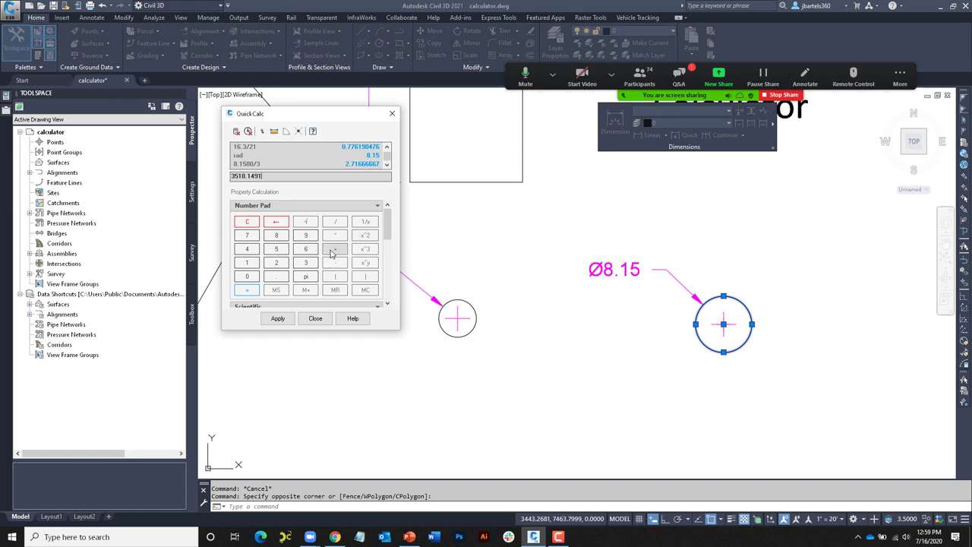
{"action": "left_click", "coordinate": [246, 261]}
{"action": "left_click", "coordinate": [274, 249]}
{"action": "left_click", "coordinate": [276, 318]}
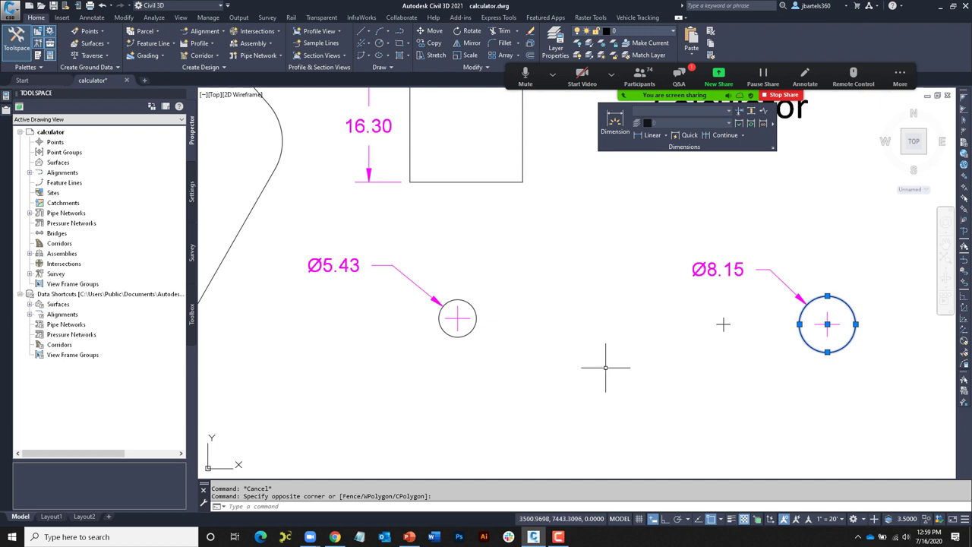
{"action": "key", "text": "Escape"}
{"action": "scroll", "coordinate": [605, 372], "scroll_direction": "down", "scroll_amount": 2}
{"action": "middle_click_drag", "start_coordinate": [602, 371], "coordinate": [581, 372]}
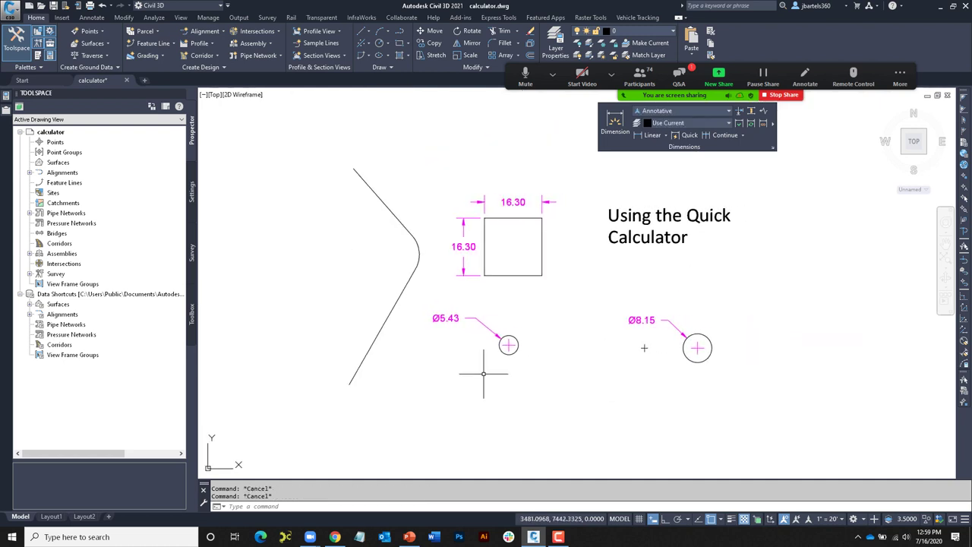
Switch to the PowerPoint presentation and start the slide show from the current Agenda slide
{"action": "left_click", "coordinate": [409, 537]}
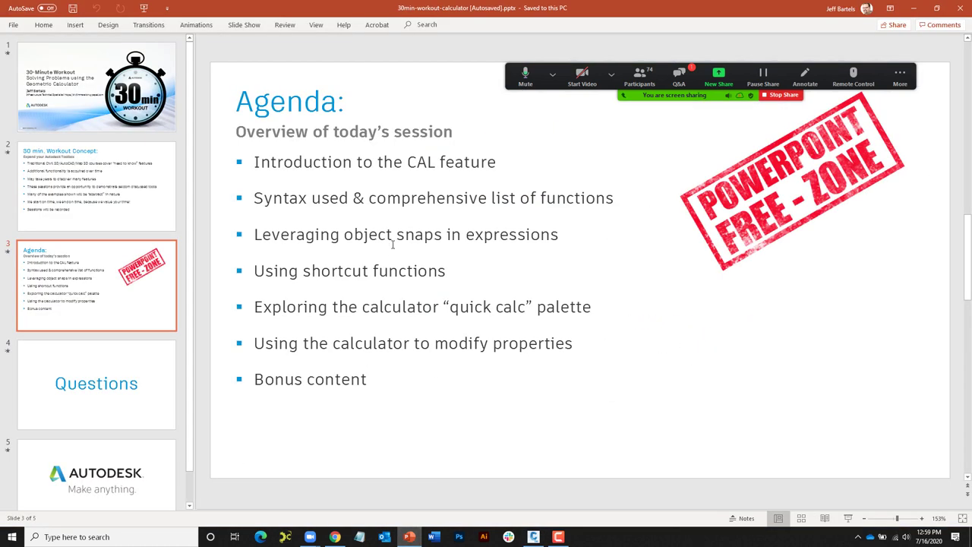
{"action": "left_click", "coordinate": [244, 25]}
{"action": "left_click", "coordinate": [52, 47]}
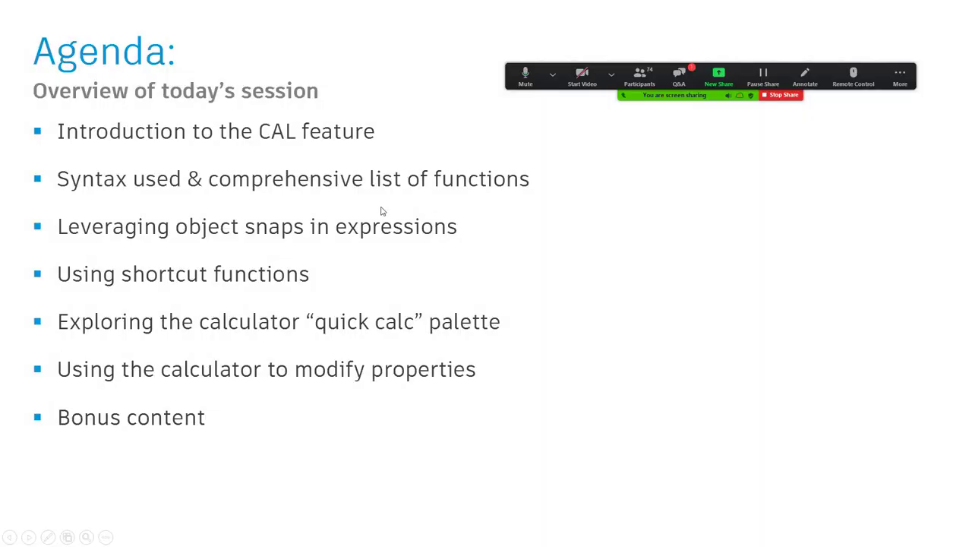